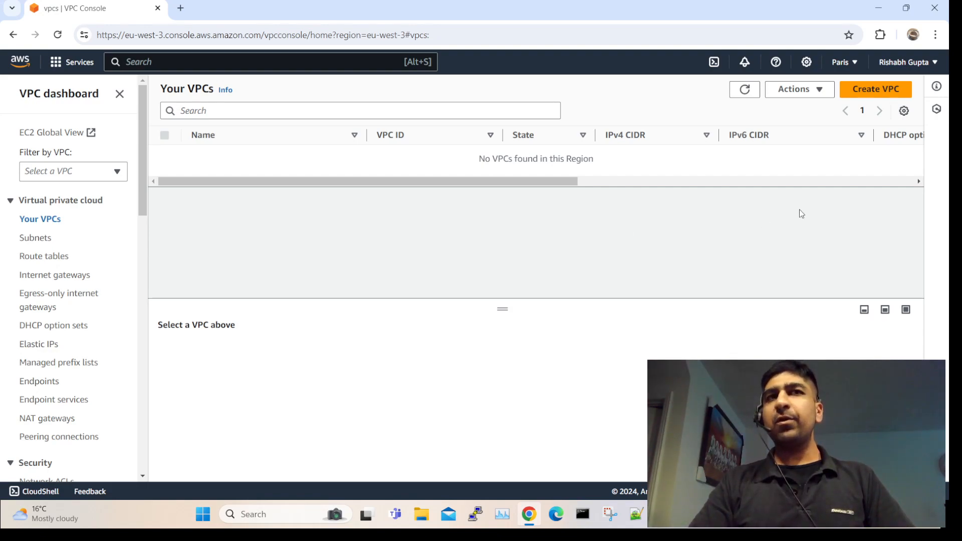
- Create a VPC named VPC-1 with the IPv4 CIDR block 10.0.0.0/16
left_click(874, 89)
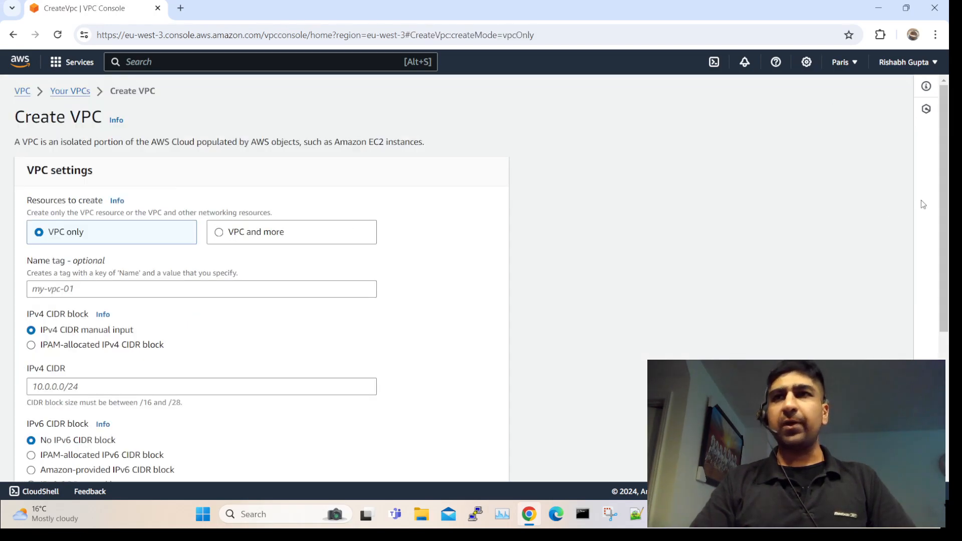
left_click(134, 293)
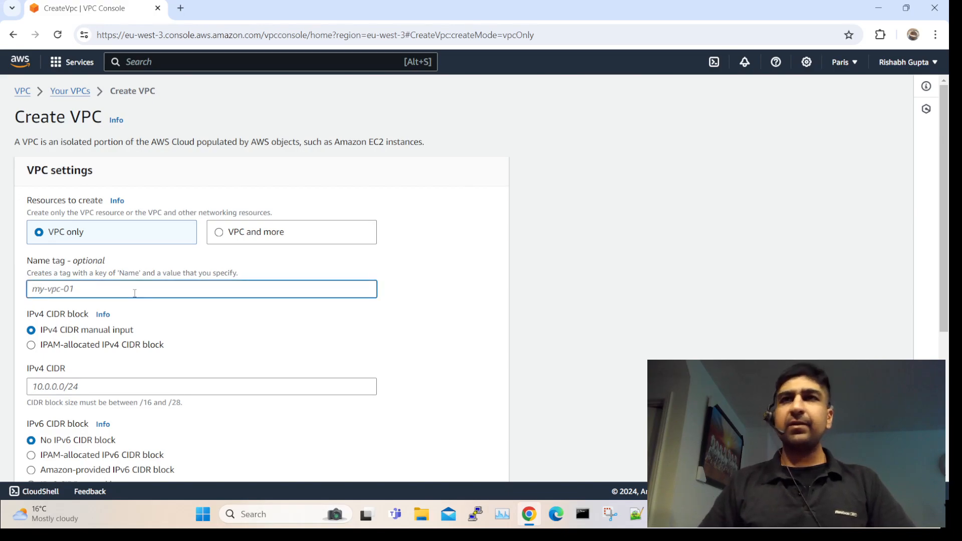
type("VPC-1")
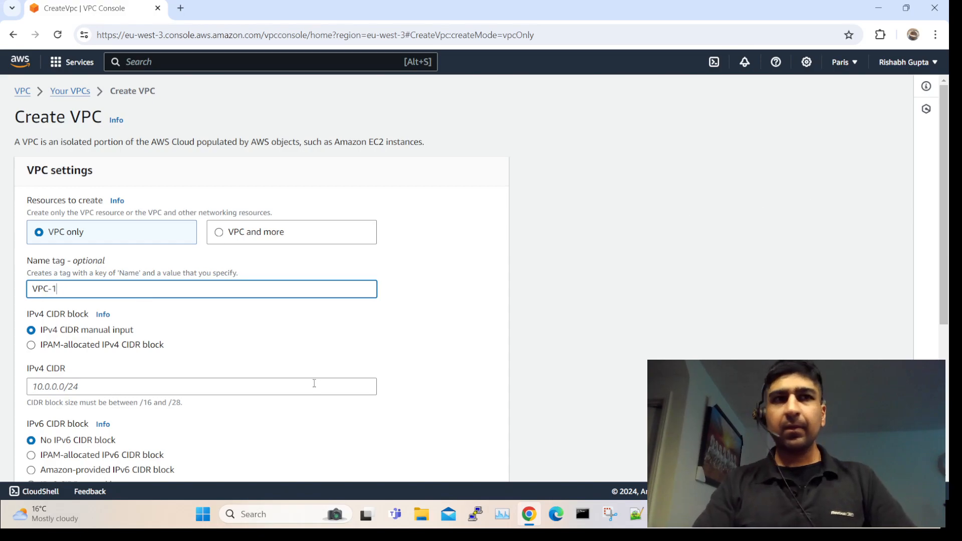
left_click(130, 389)
type("10.0.0.0/16")
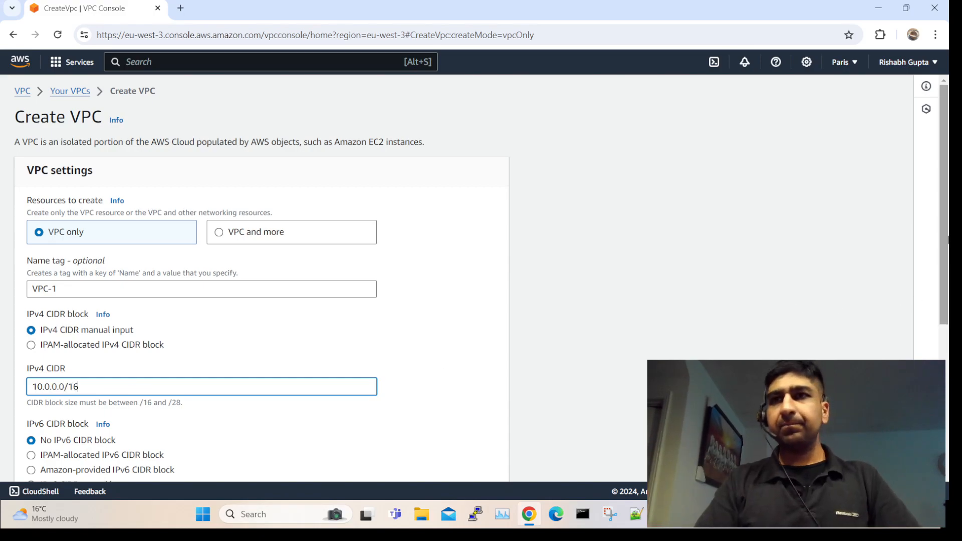
scroll(945, 301, "down", 3)
scroll(323, 450, "down", 2)
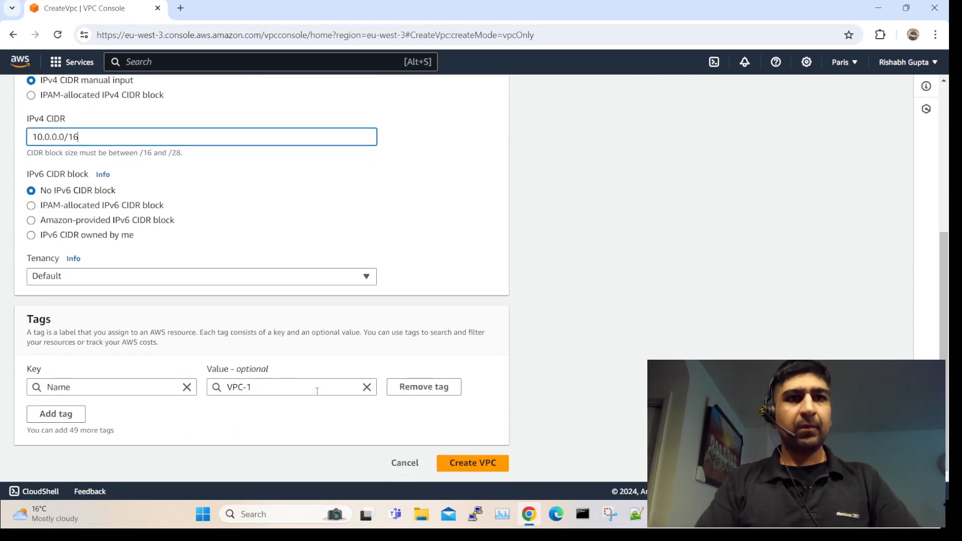
left_click(501, 464)
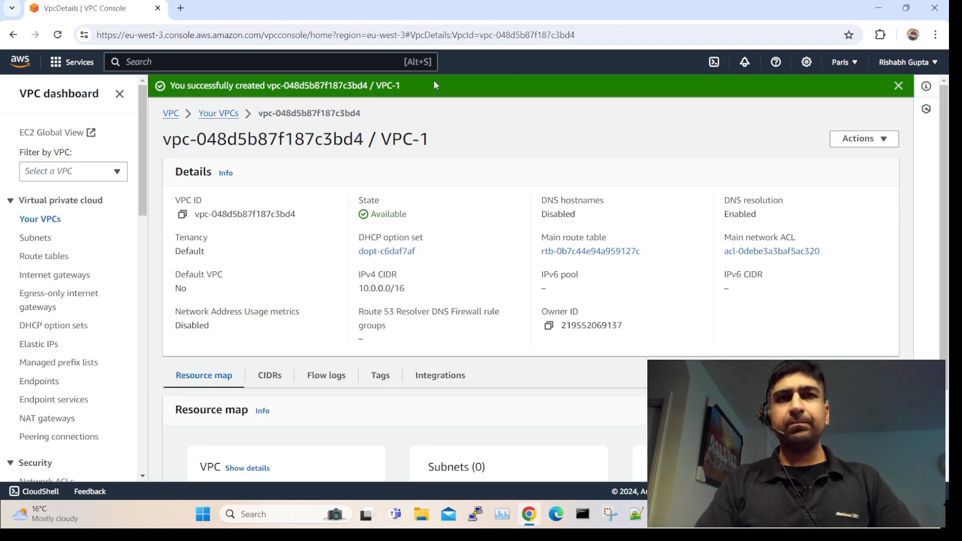
- Try to detach the existing internet gateway from its VPC and reload the list of internet gateways
left_click(876, 137)
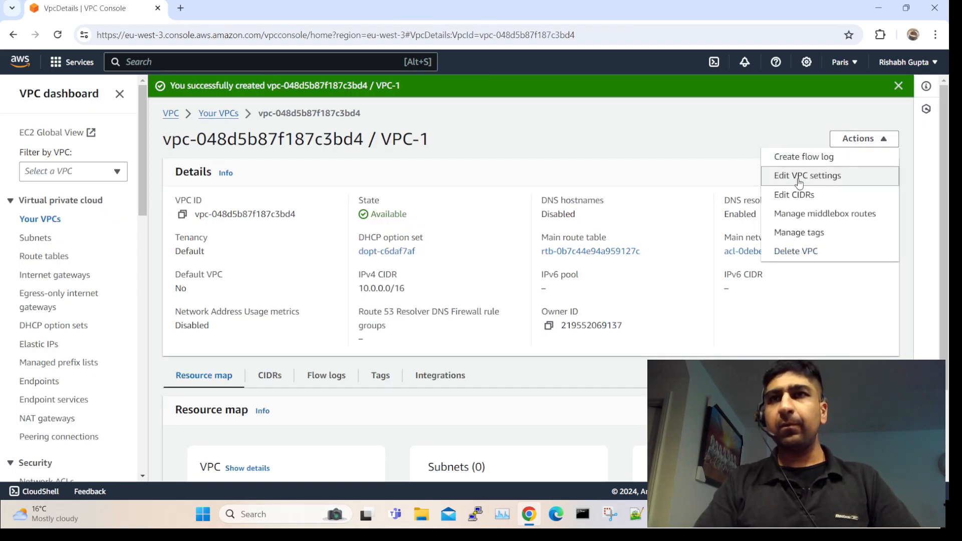
left_click(47, 282)
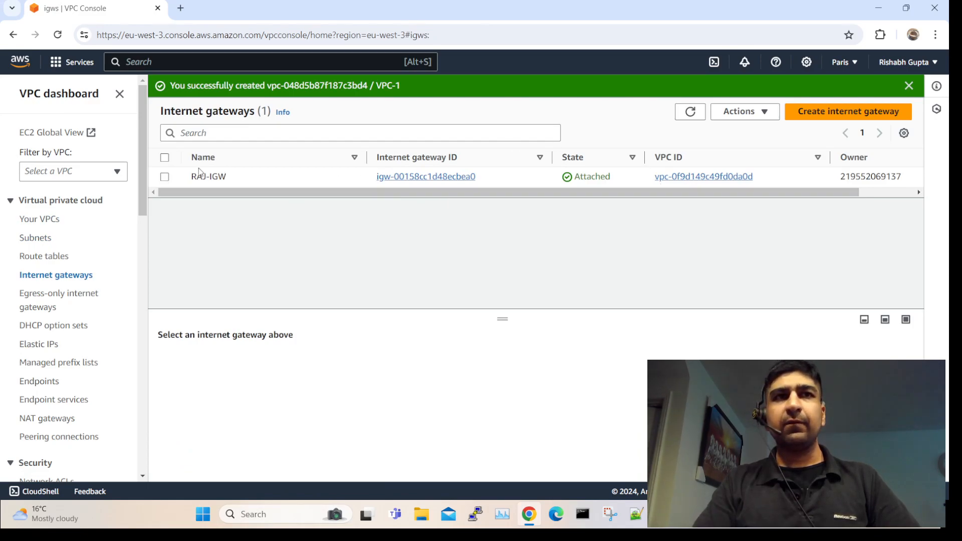
left_click(165, 178)
left_click(746, 111)
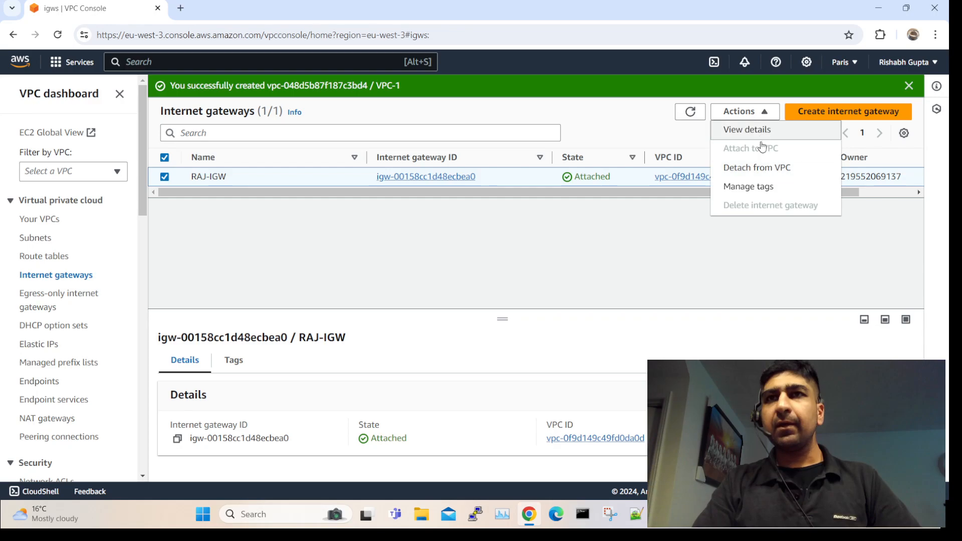
left_click(757, 168)
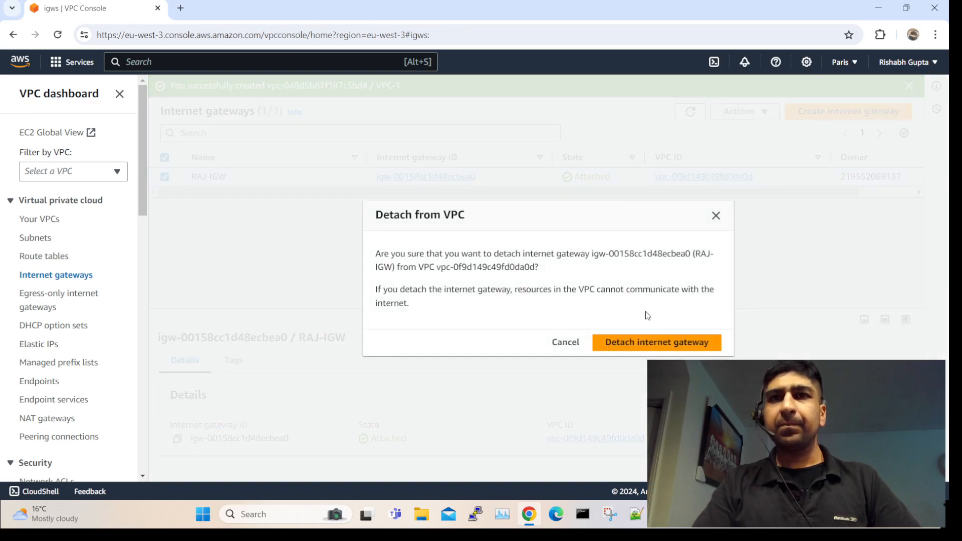
left_click(624, 344)
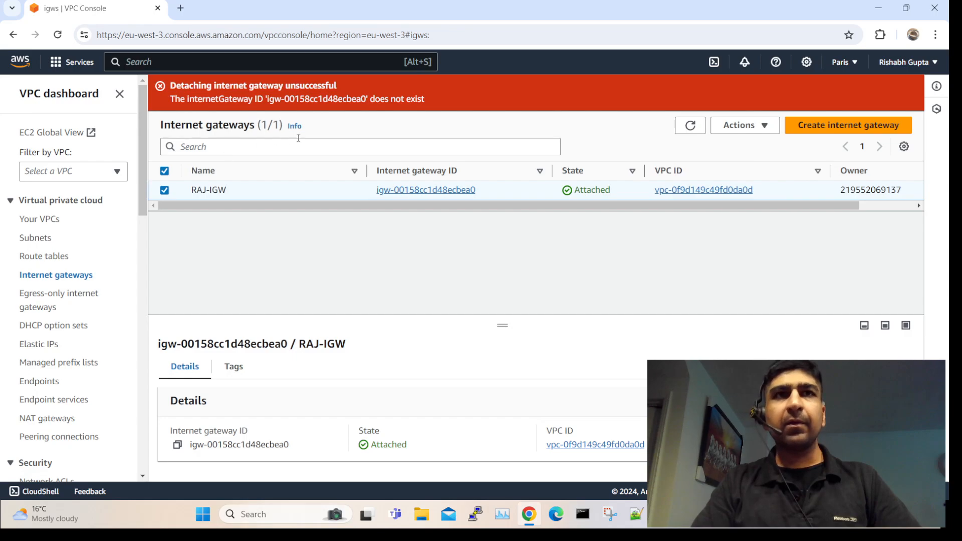
left_click(56, 32)
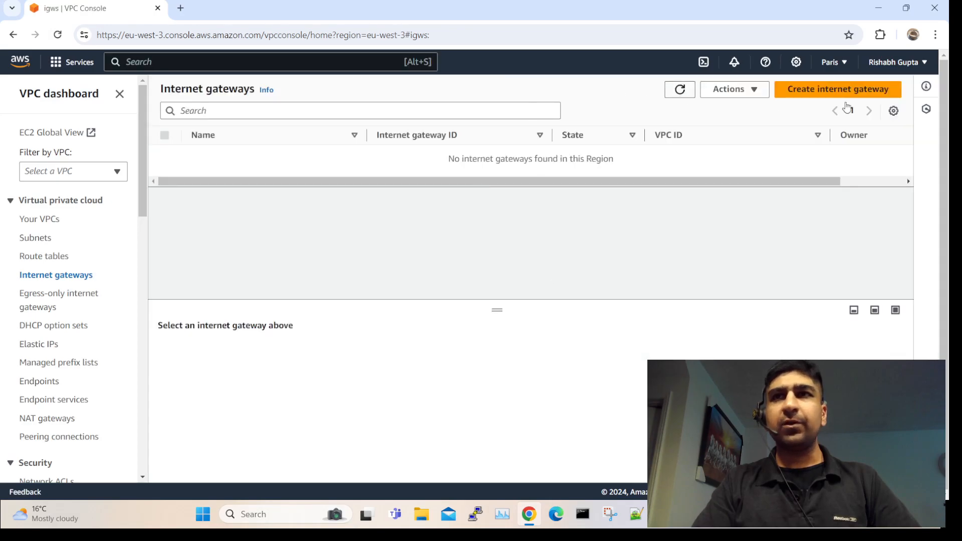
- Create a new internet gateway with the name tag IGW-VPC1
left_click(839, 92)
left_click(65, 242)
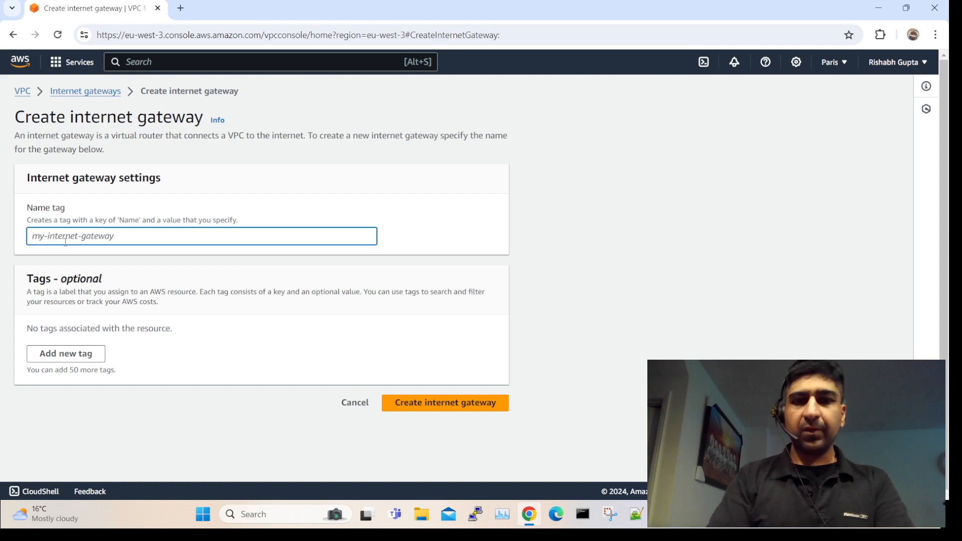
type("IGW-VPC1")
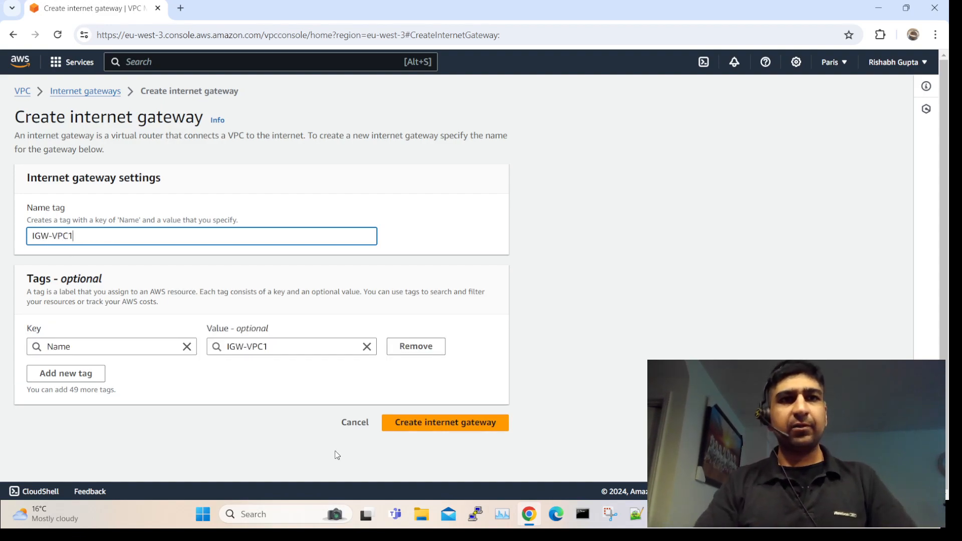
left_click(488, 423)
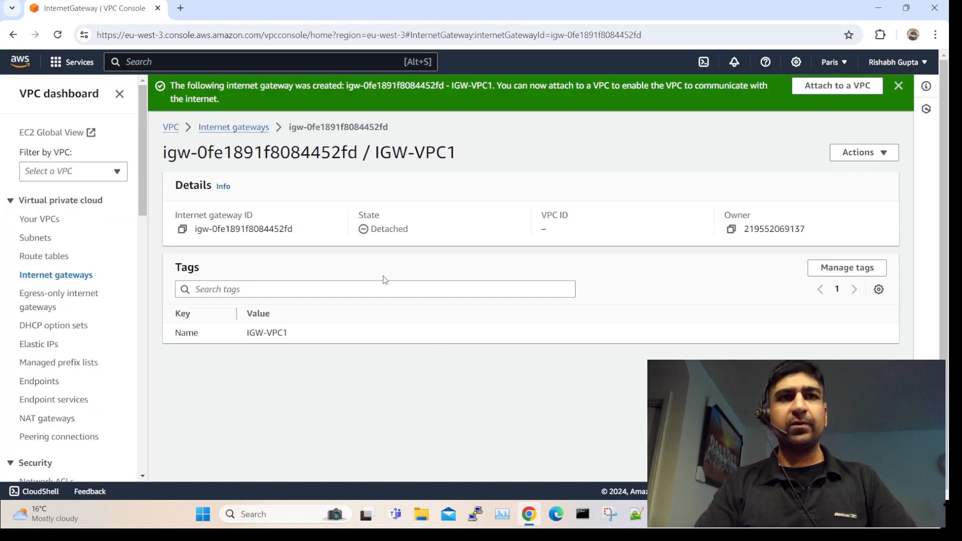
- Attach the new internet gateway IGW-VPC1 to VPC-1
left_click(829, 86)
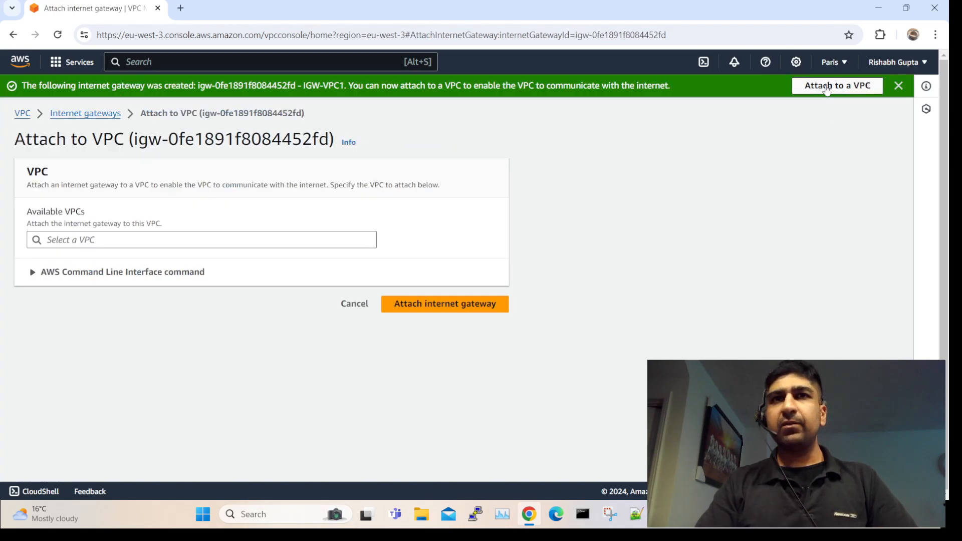
left_click(174, 236)
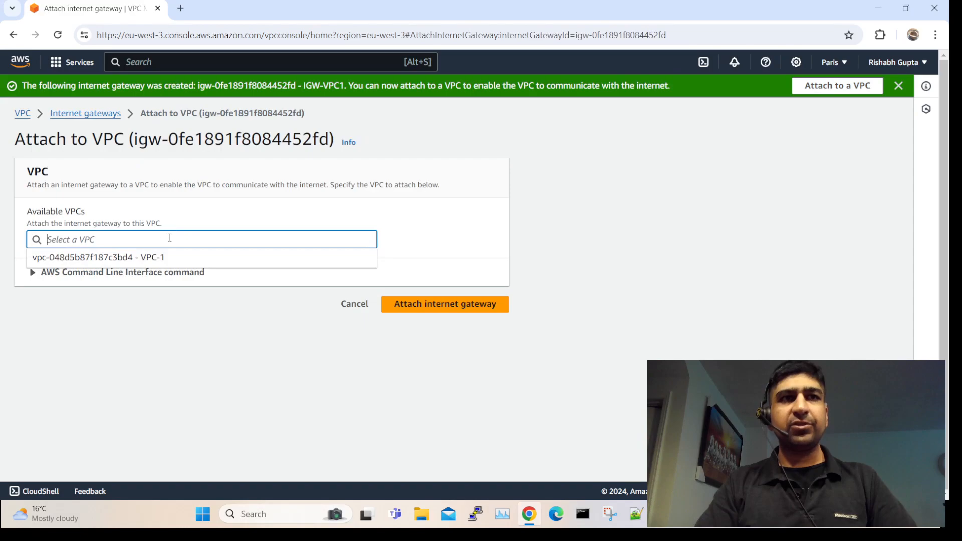
left_click(124, 261)
left_click(433, 311)
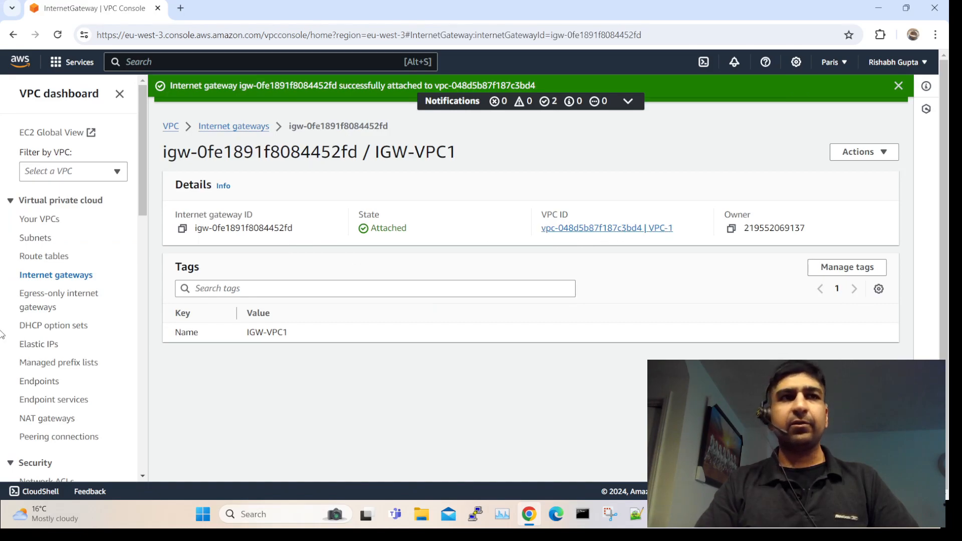
- Create an unnamed subnet in VPC-1 with the IPv4 subnet CIDR block 10.0.1.0/24
left_click(40, 240)
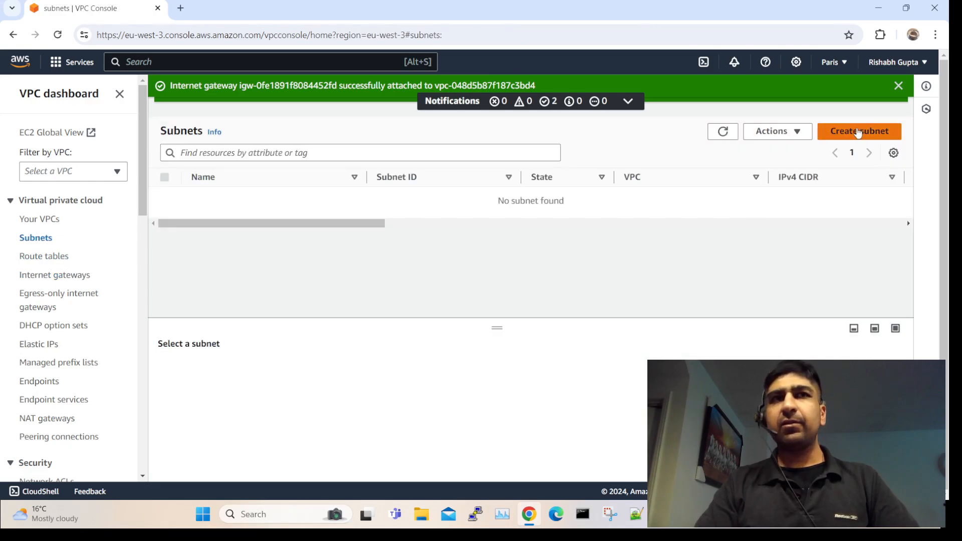
left_click(858, 133)
left_click(131, 207)
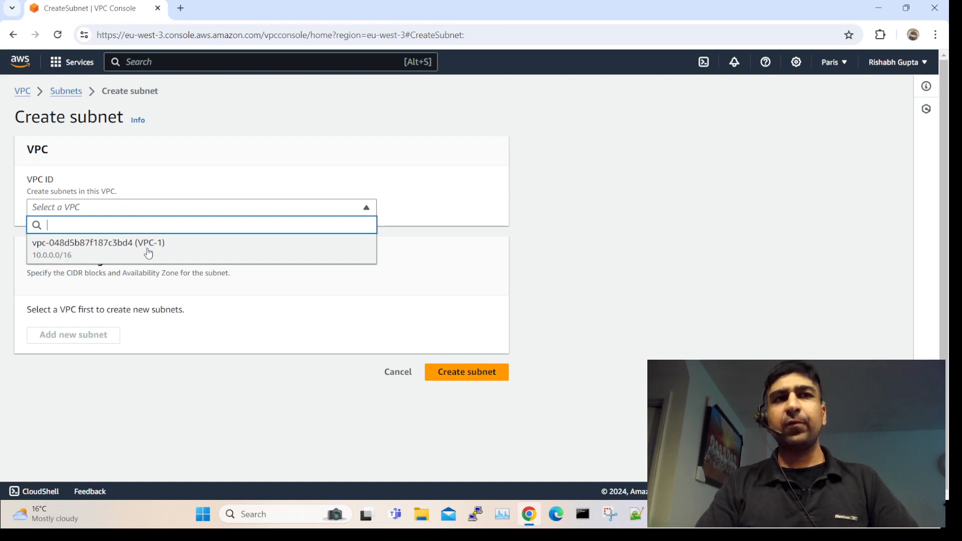
left_click(88, 250)
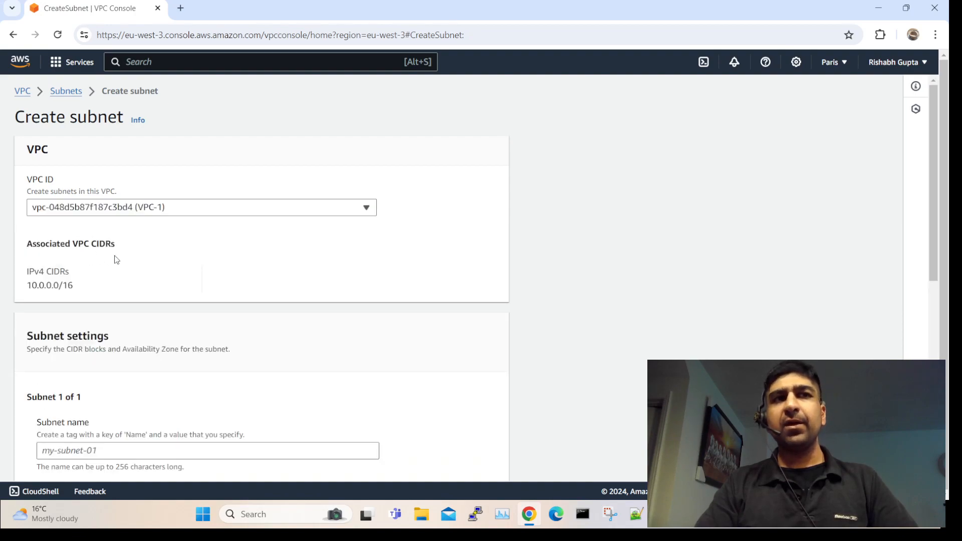
left_click_drag(937, 194, 947, 306)
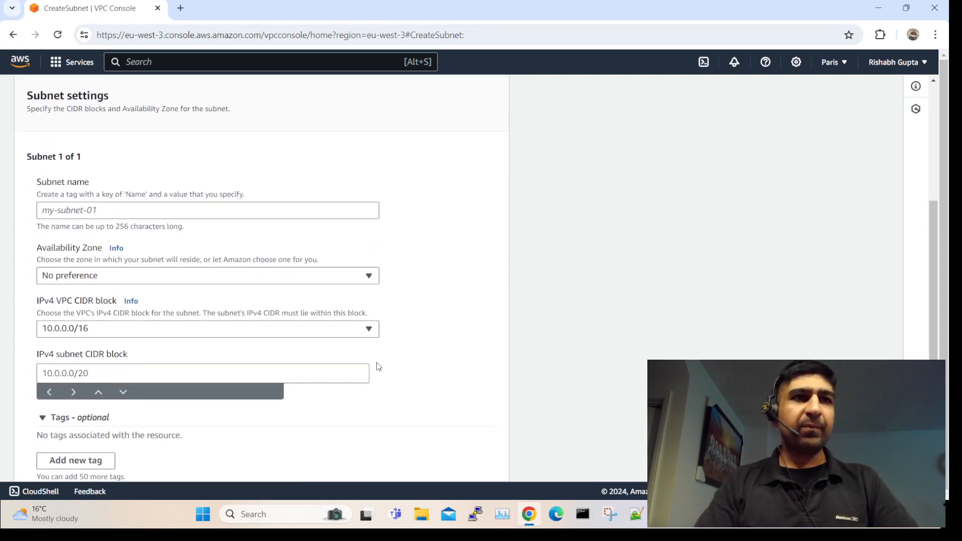
left_click(111, 373)
type("1")
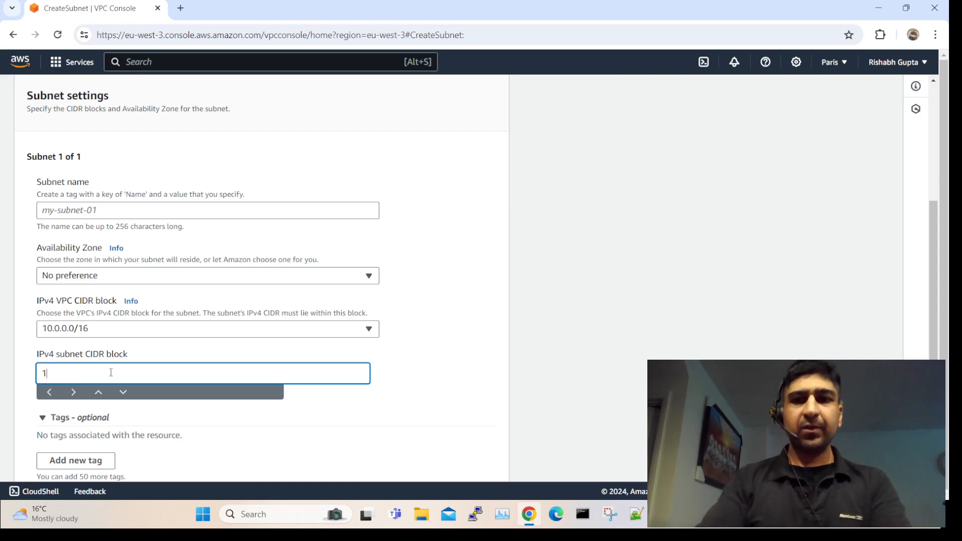
type("0.0.1")
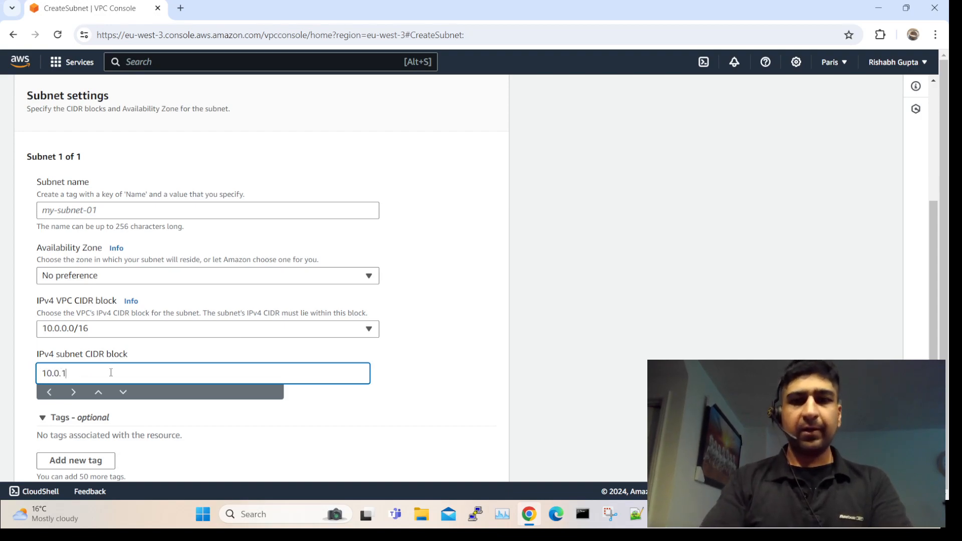
type(".0/24")
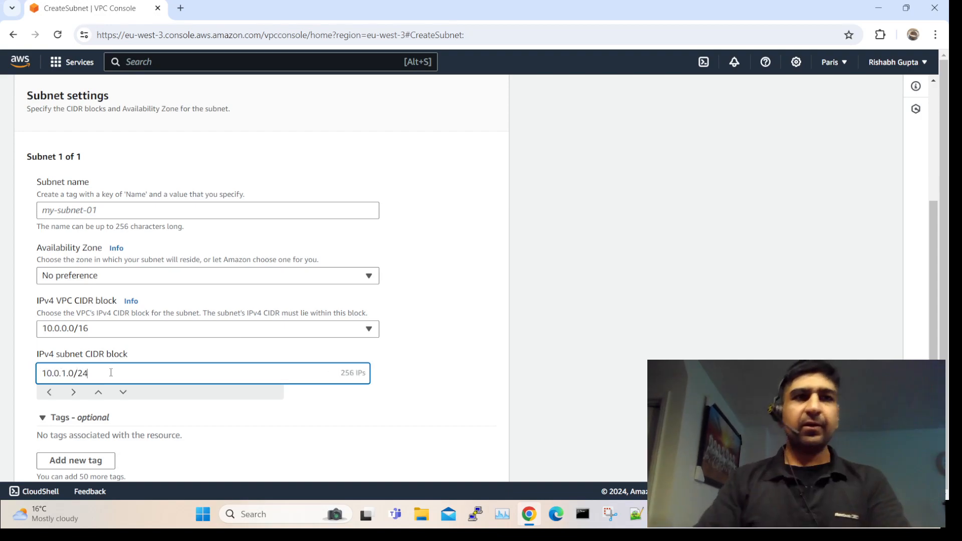
scroll(937, 324, "down", 3)
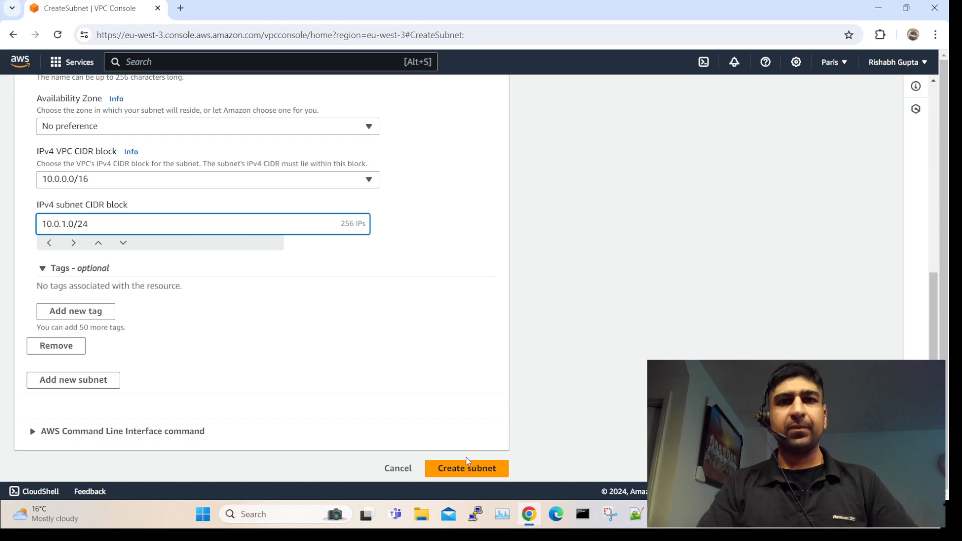
left_click(460, 469)
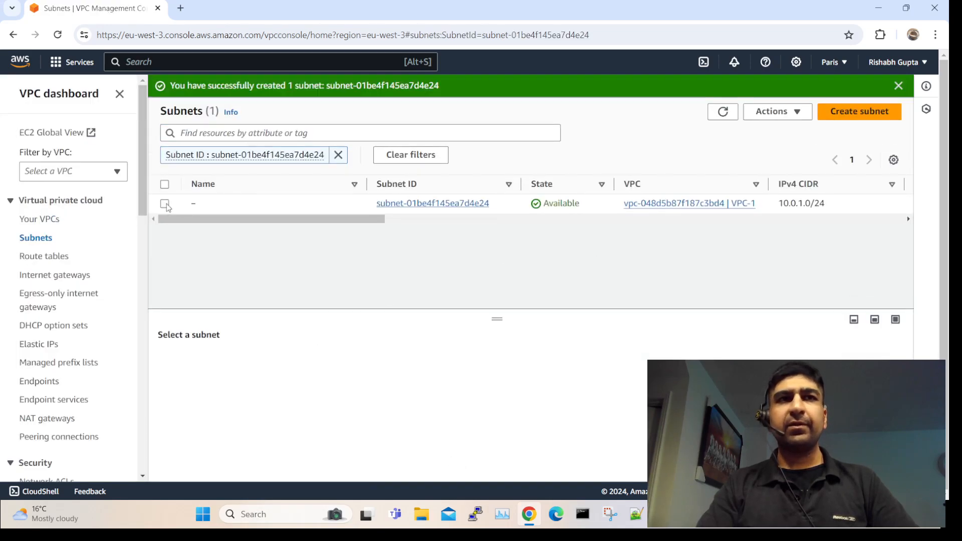
- Name the new 10.0.1.0/24 subnet SUB-VPC-1 and save the name
left_click(205, 204)
type("SUB-VPC-1")
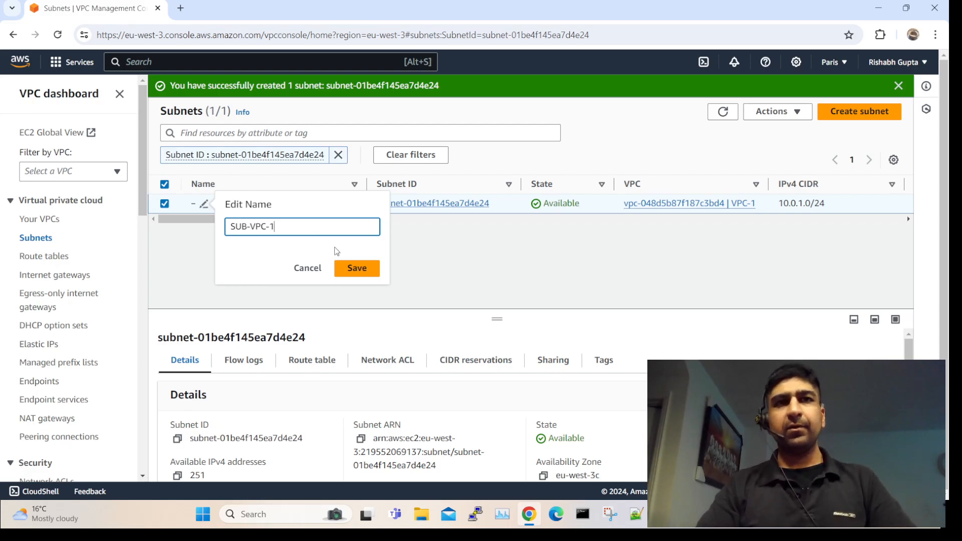
left_click(357, 268)
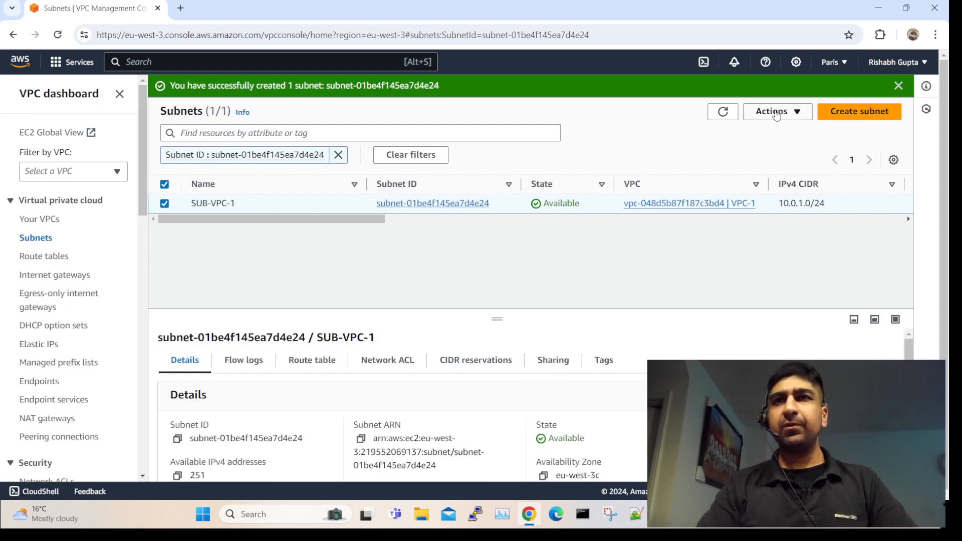
- Enable auto-assignment of public IPv4 addresses in the settings of SUB-VPC-1 and save
left_click(774, 111)
left_click(783, 167)
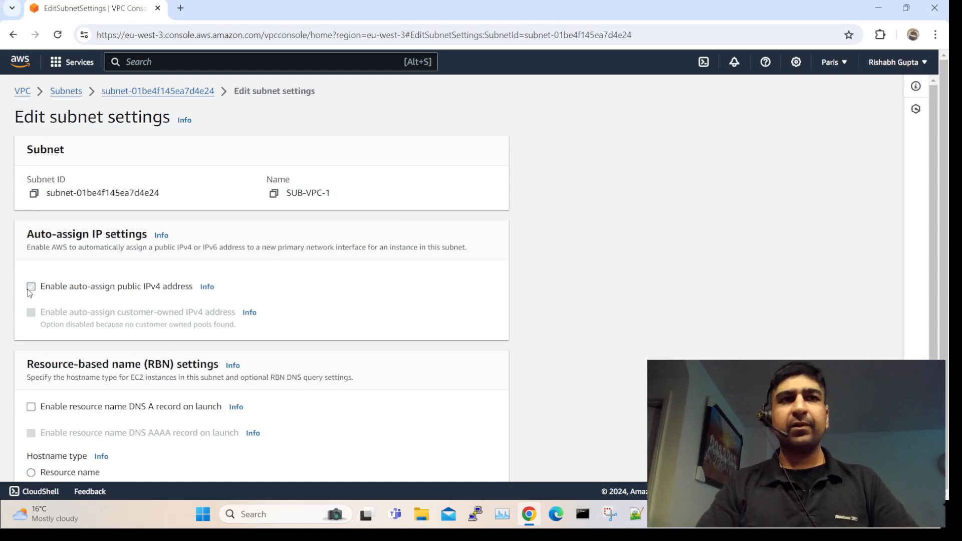
left_click_drag(933, 269, 933, 370)
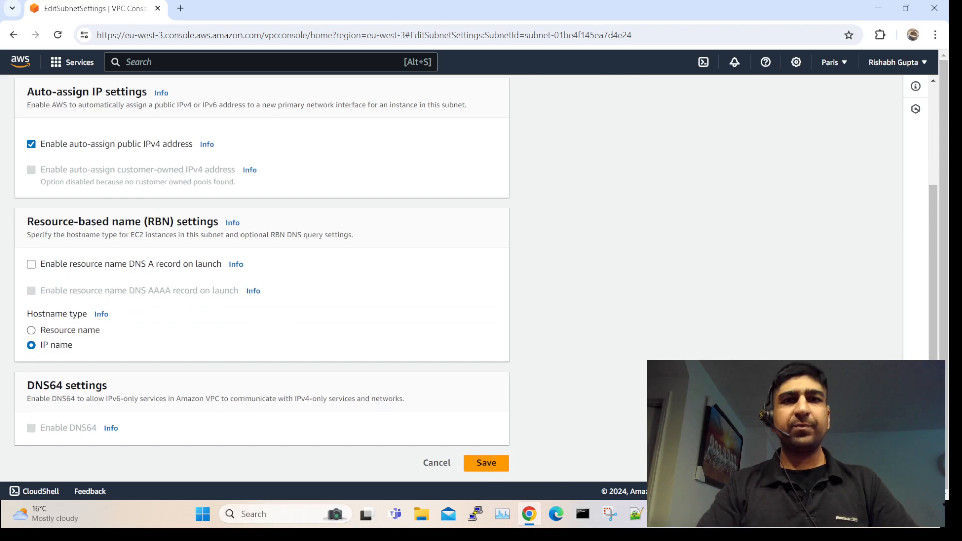
left_click(485, 462)
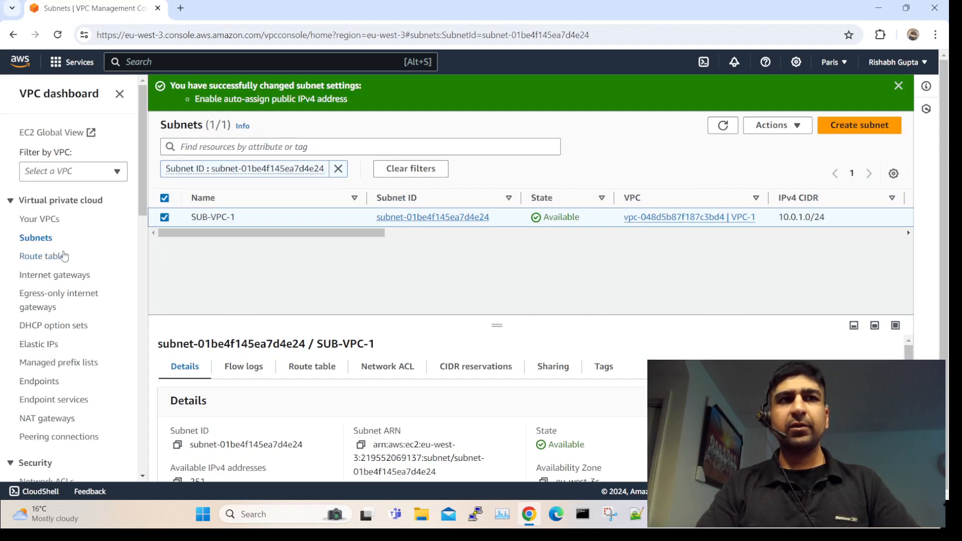
- Create a route table named RT-VPC-1 in VPC-1
left_click(58, 257)
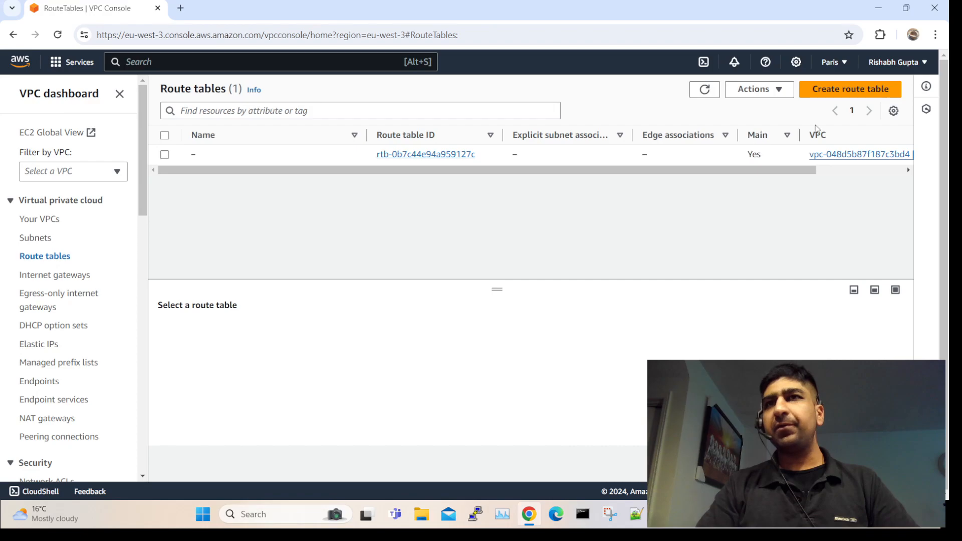
left_click(850, 89)
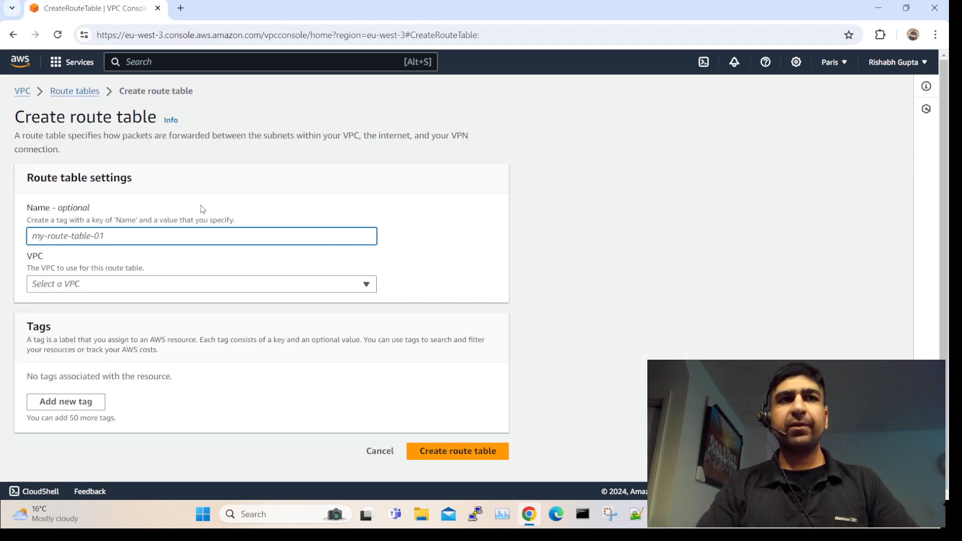
type("RT")
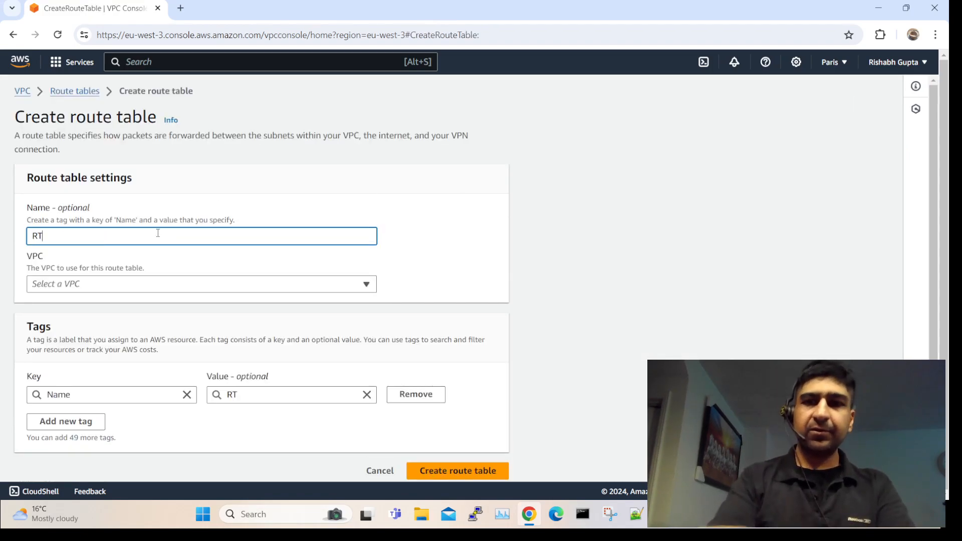
type("-VPC-1")
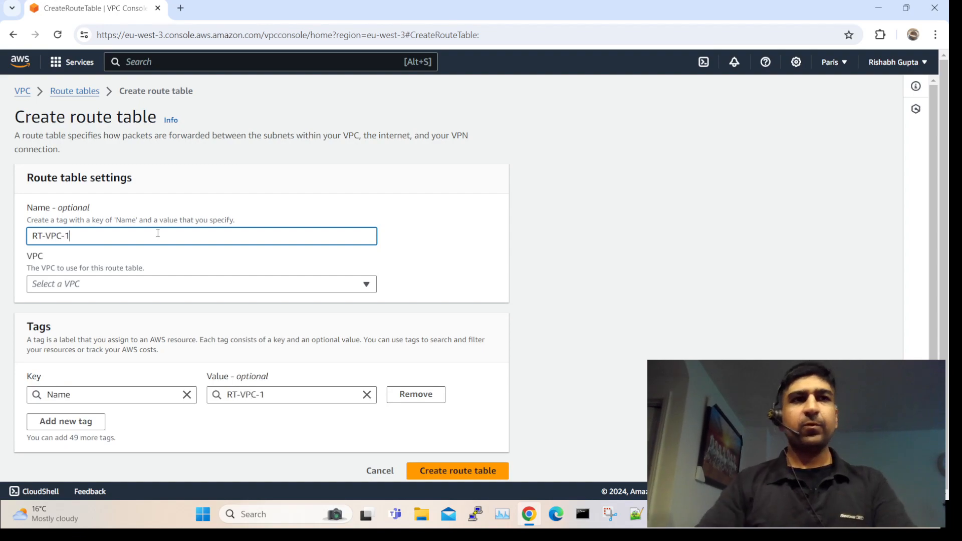
left_click(111, 284)
left_click(106, 318)
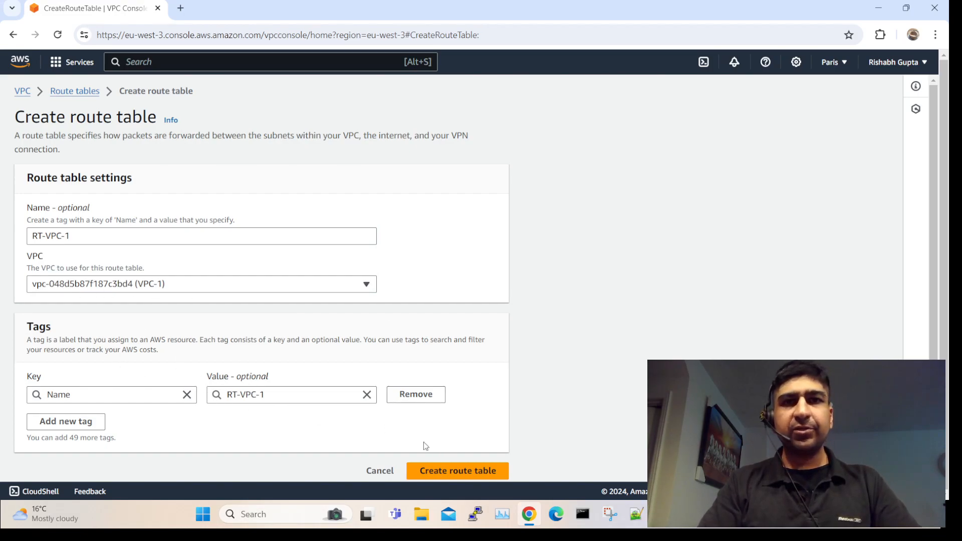
left_click(450, 471)
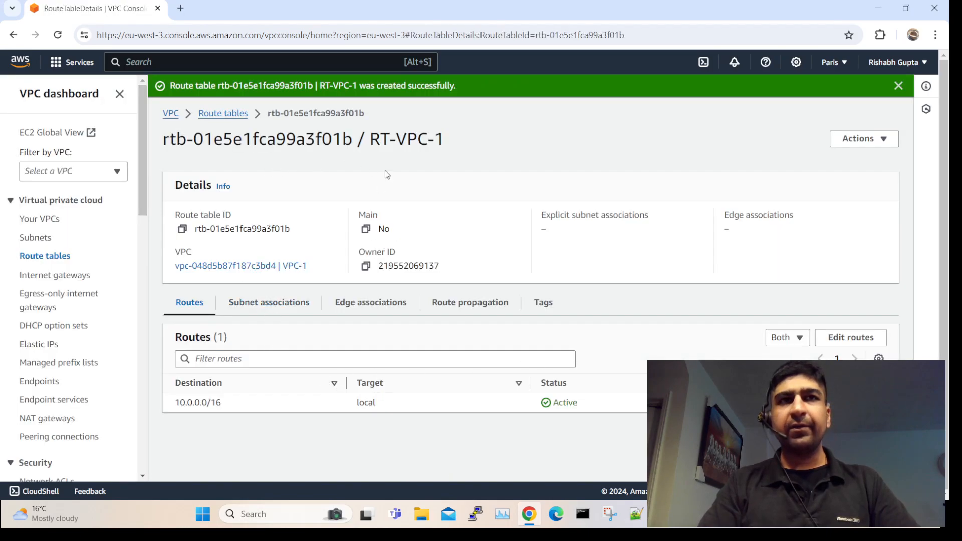
- Add a route to RT-VPC-1 with destination 0.0.0.0/0 targeting the internet gateway IGW-VPC1, and save the changes
left_click(850, 336)
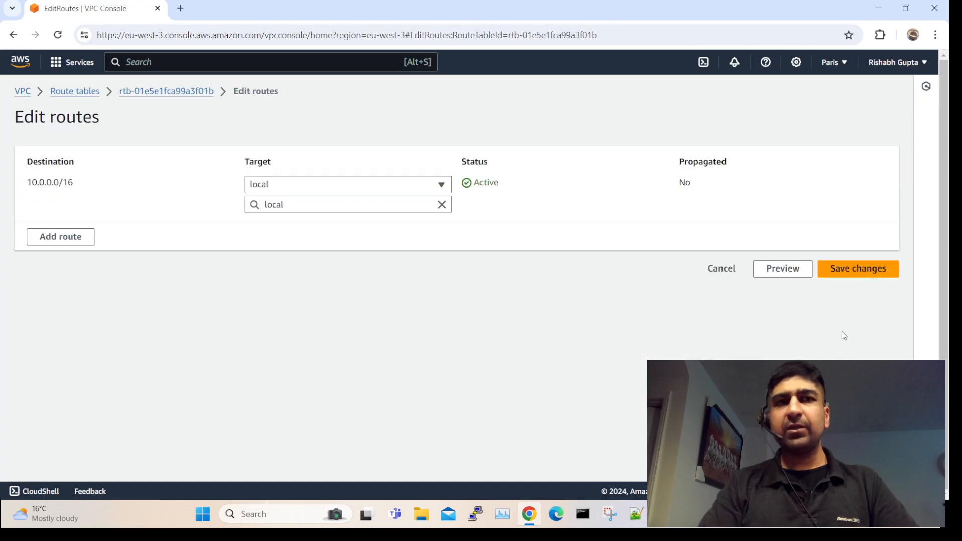
left_click(63, 240)
left_click(62, 232)
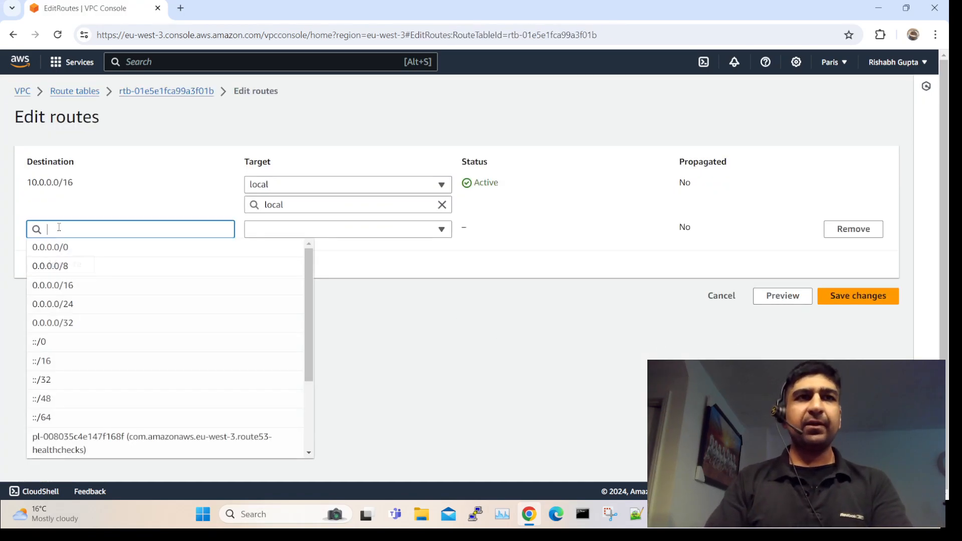
left_click(64, 247)
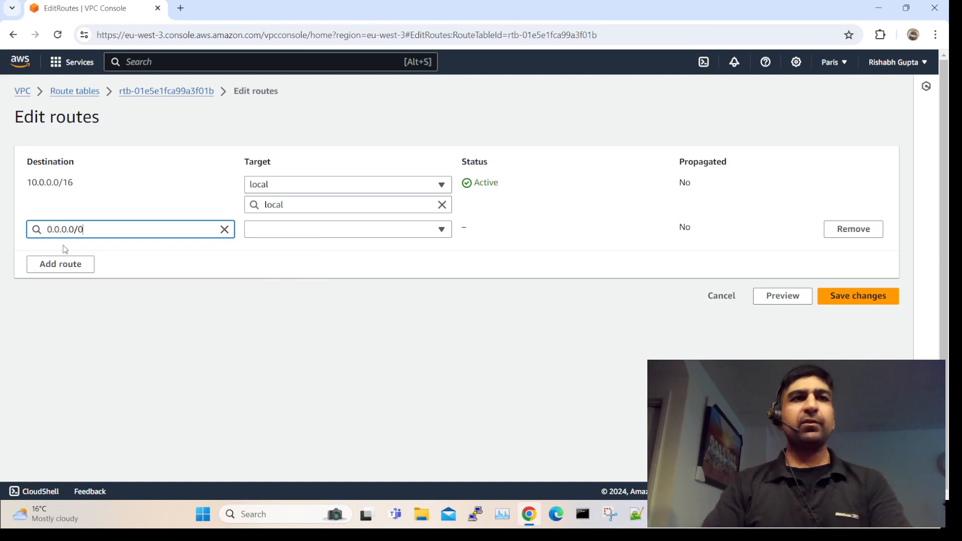
left_click(309, 233)
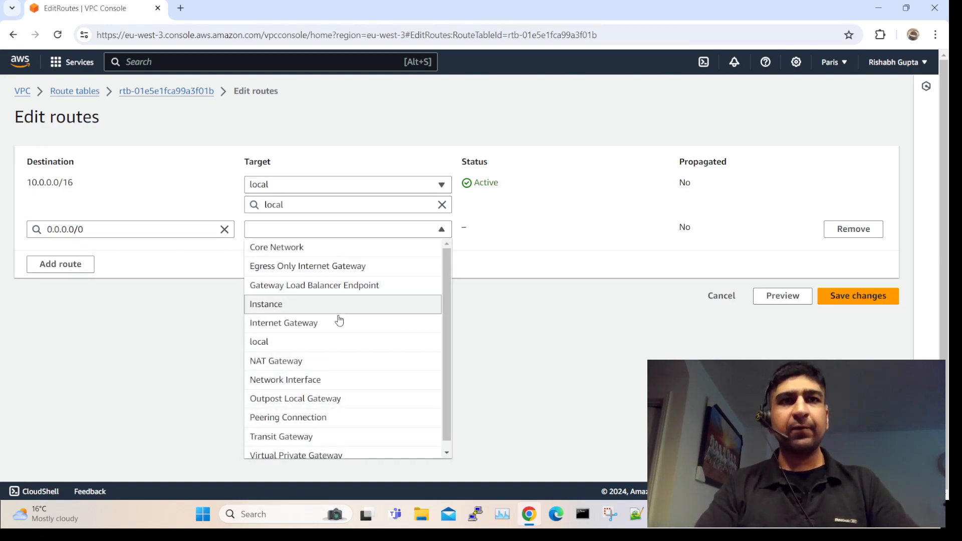
left_click(307, 322)
left_click(329, 252)
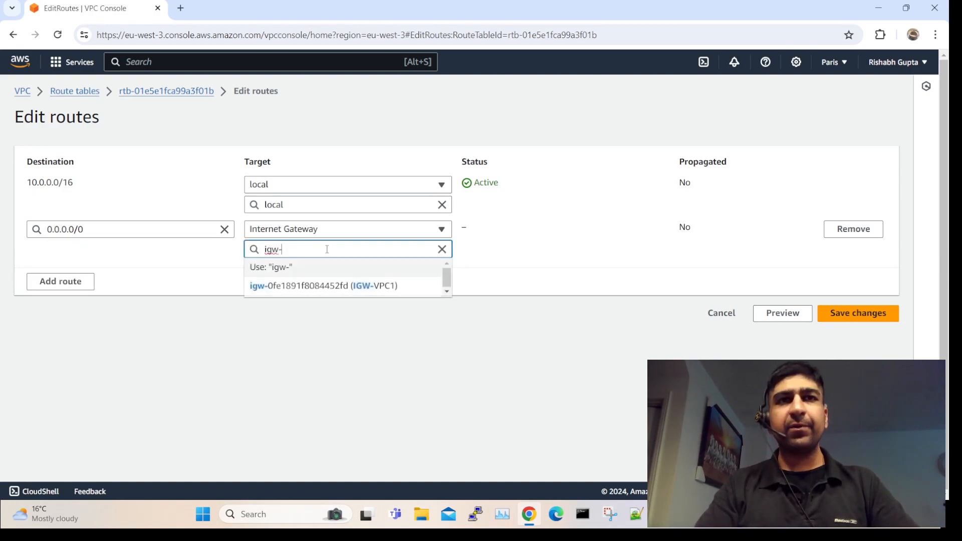
left_click(389, 284)
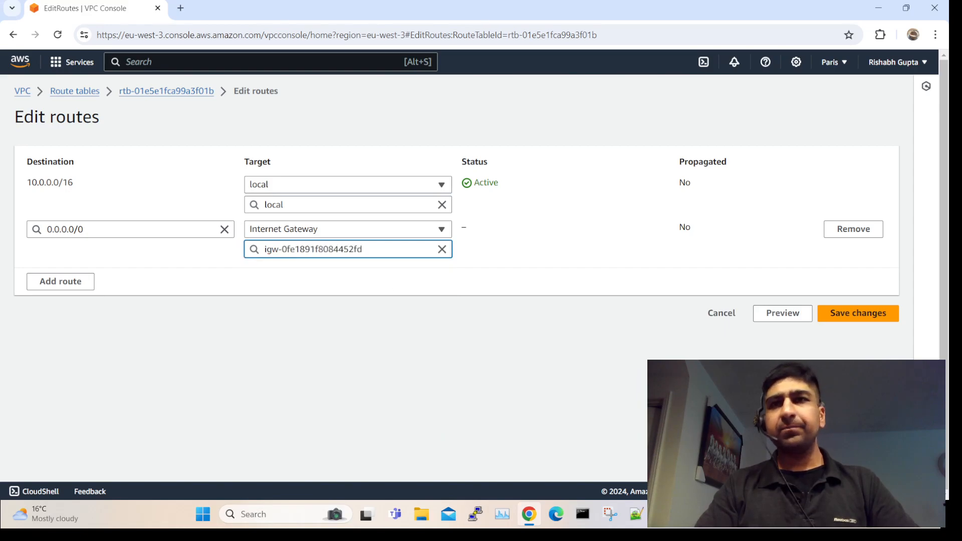
left_click(851, 313)
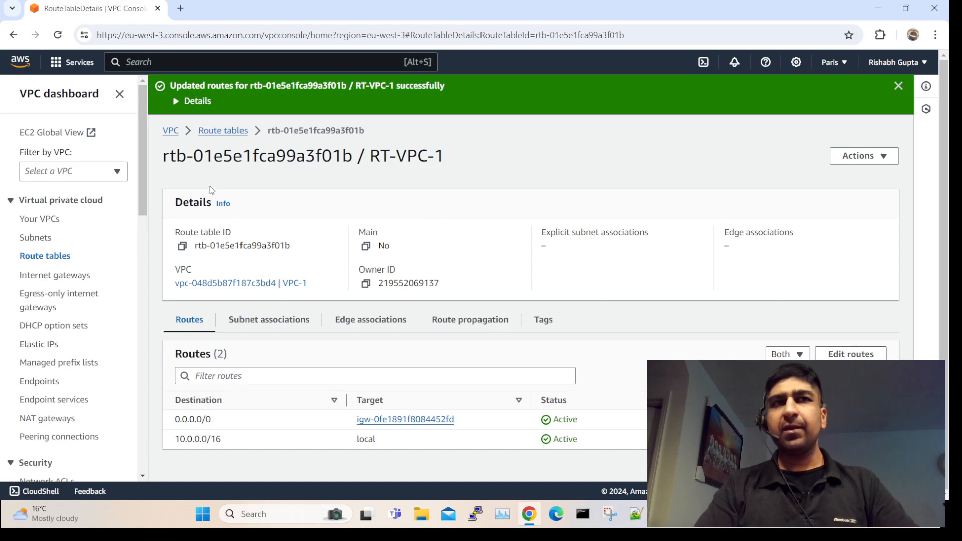
- Create a VPC-only network named VPC-2 with the IPv4 CIDR 11.0.0.0/16
left_click(171, 132)
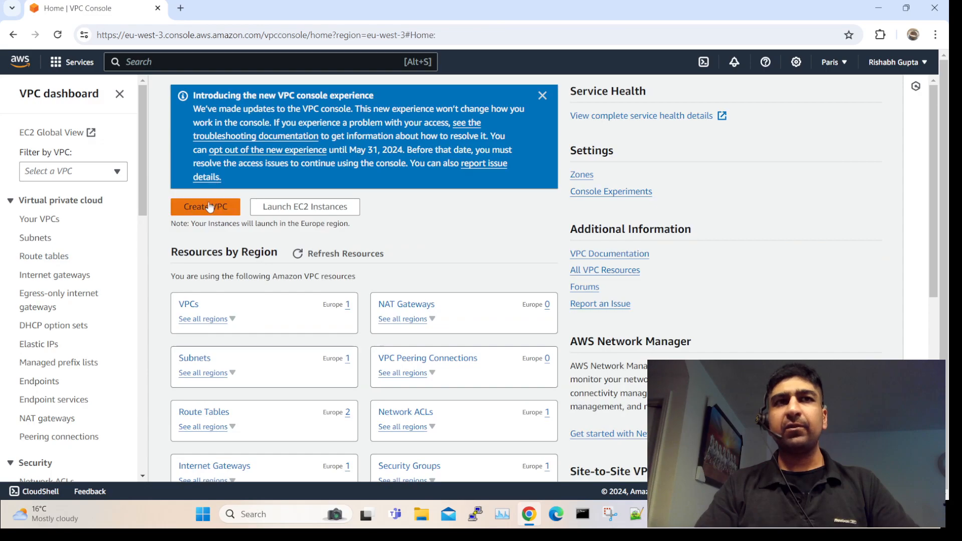
left_click(209, 206)
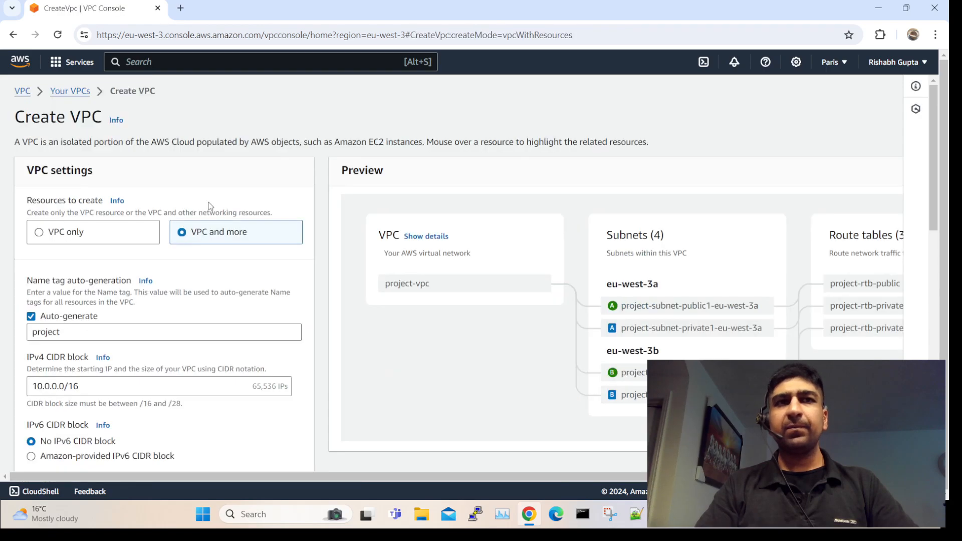
left_click(40, 232)
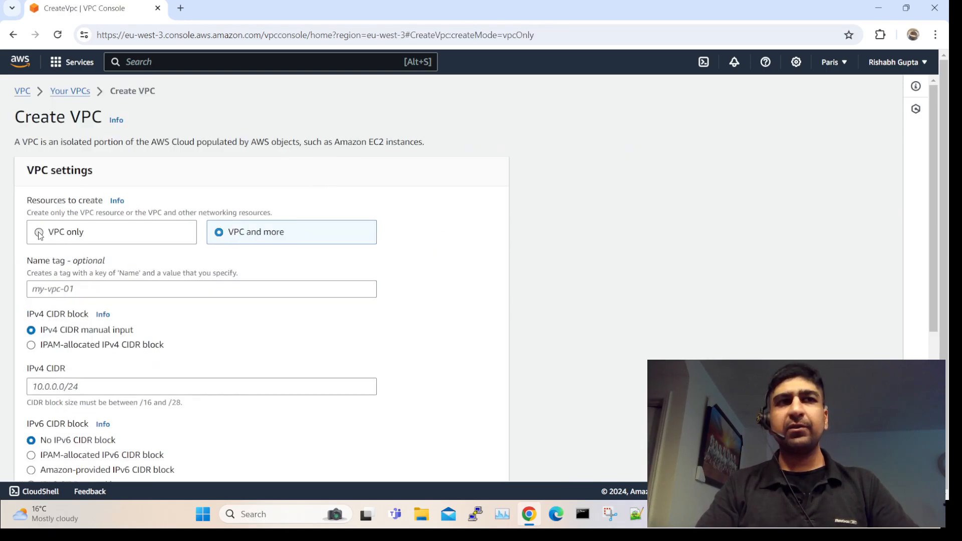
left_click(151, 293)
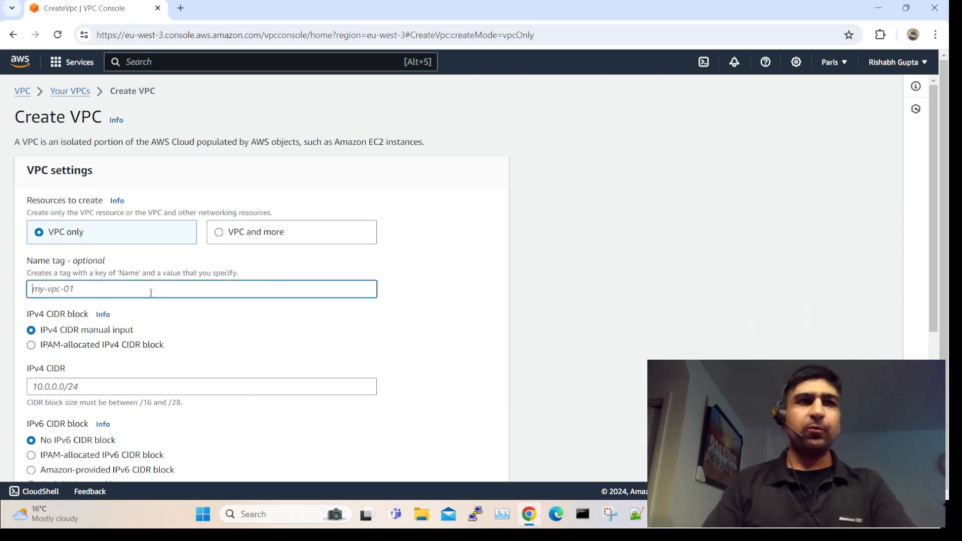
type("VPC-2")
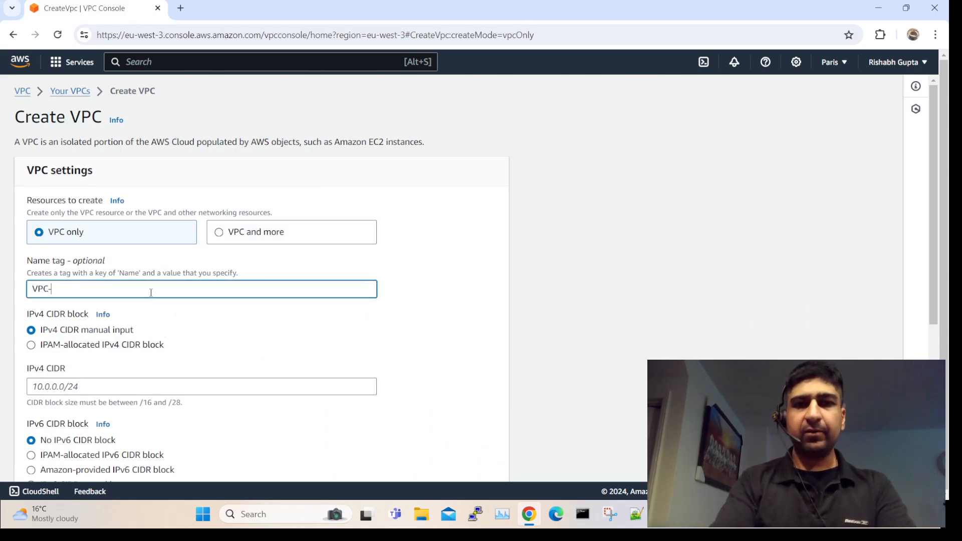
left_click(144, 384)
type("11.0.0.0/16")
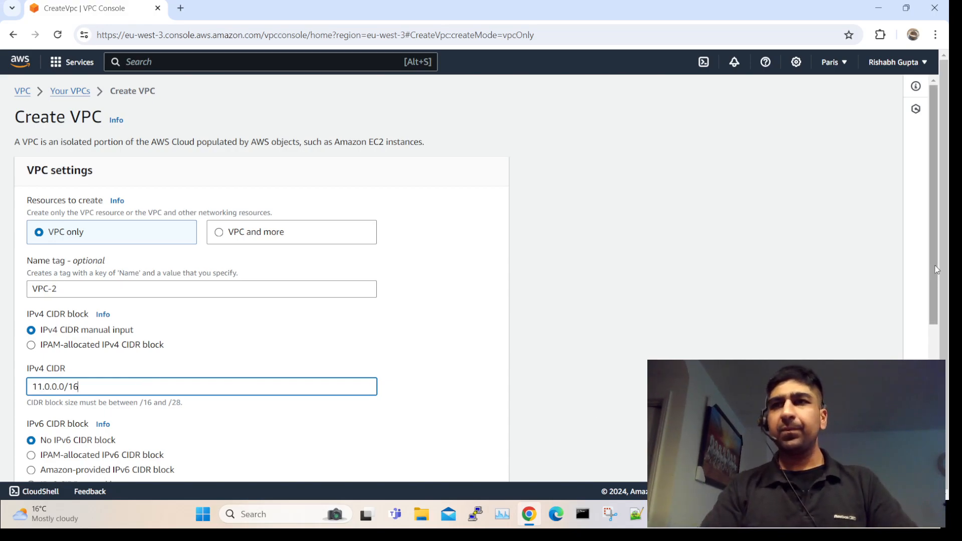
scroll(389, 373, "down", 4)
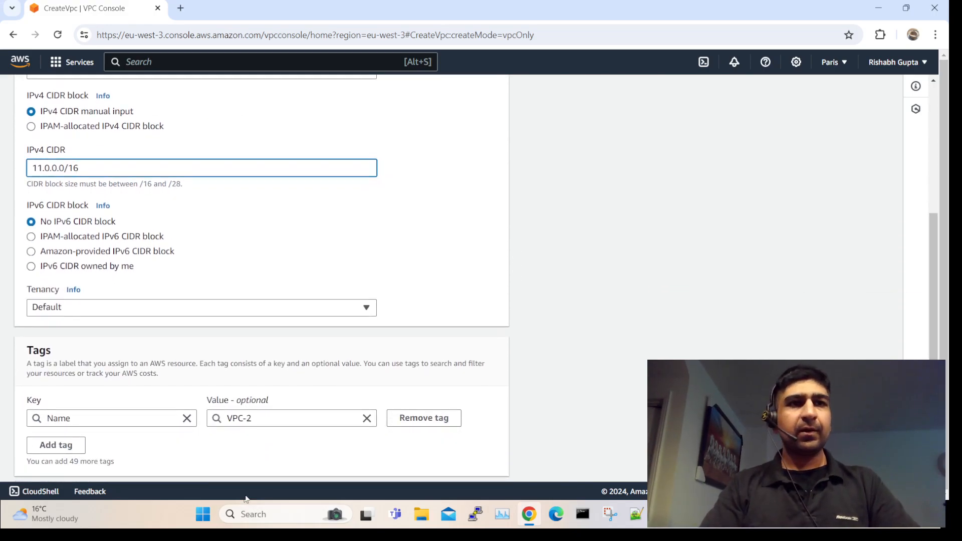
scroll(485, 476, "down", 1)
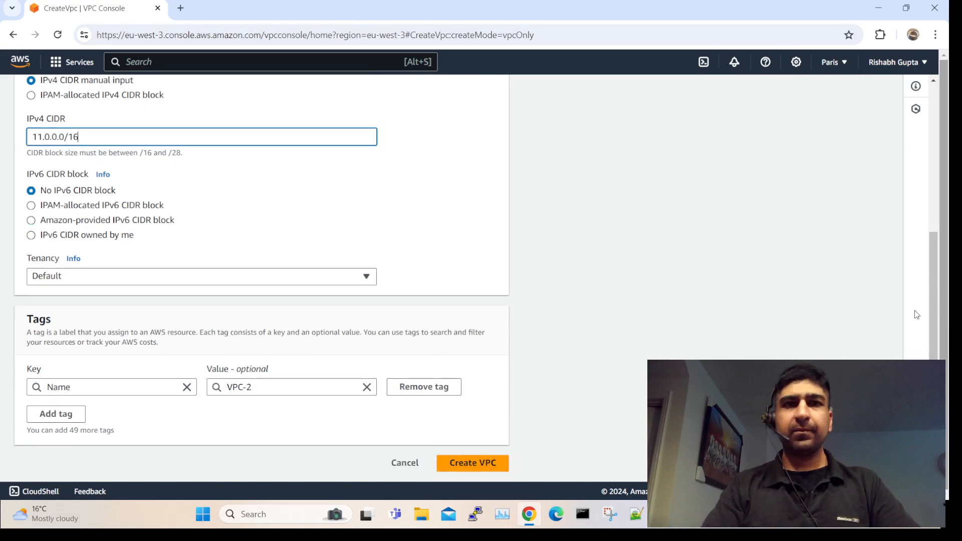
left_click(474, 461)
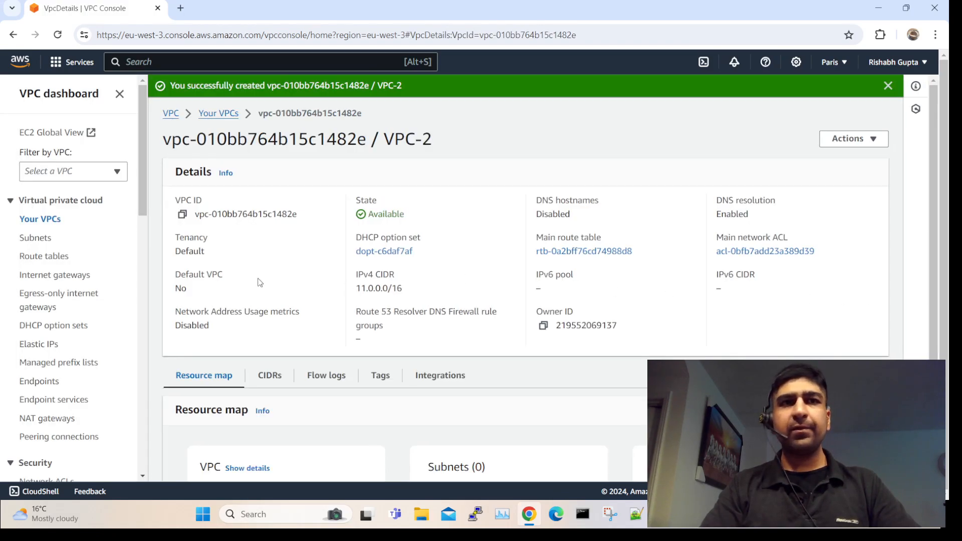
- Create an internet gateway with the name tag IGW-VPC2
left_click(46, 279)
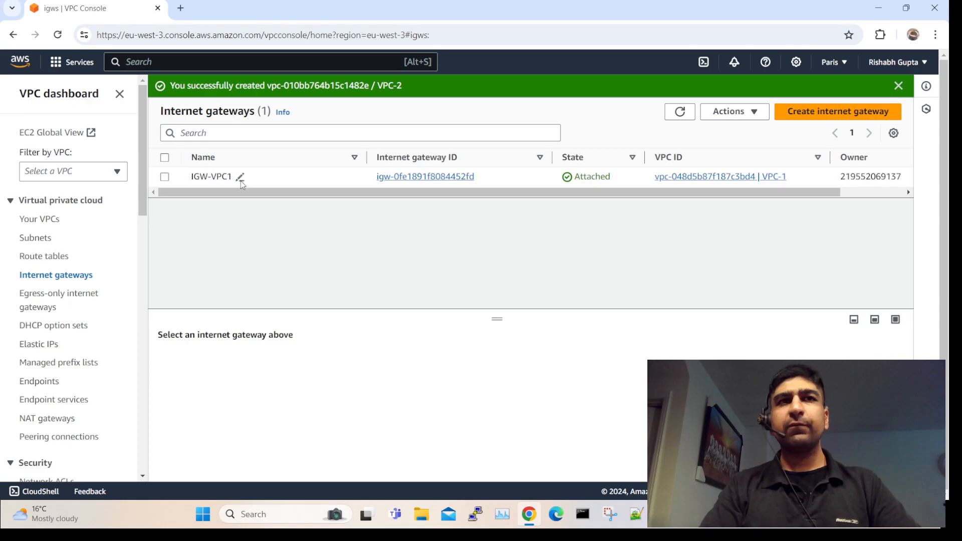
left_click(809, 120)
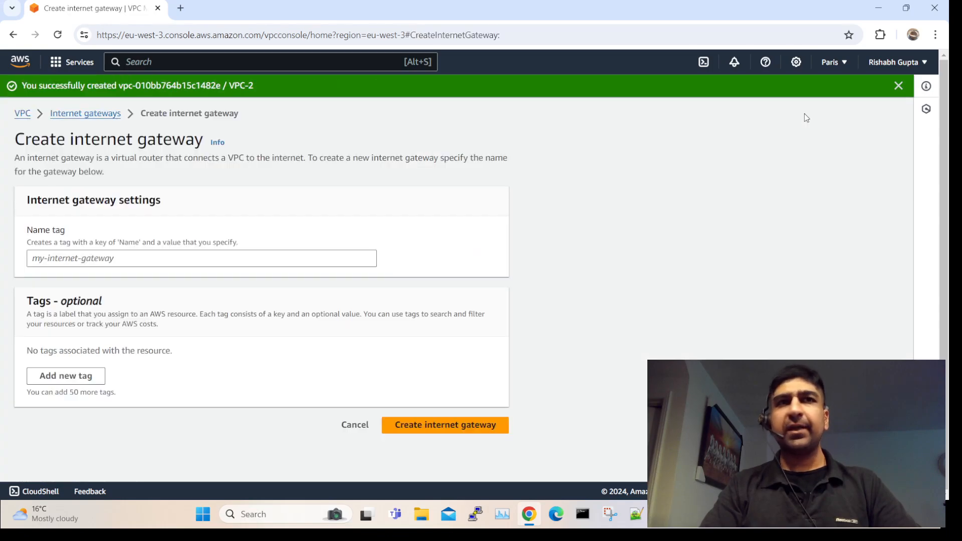
left_click(204, 258)
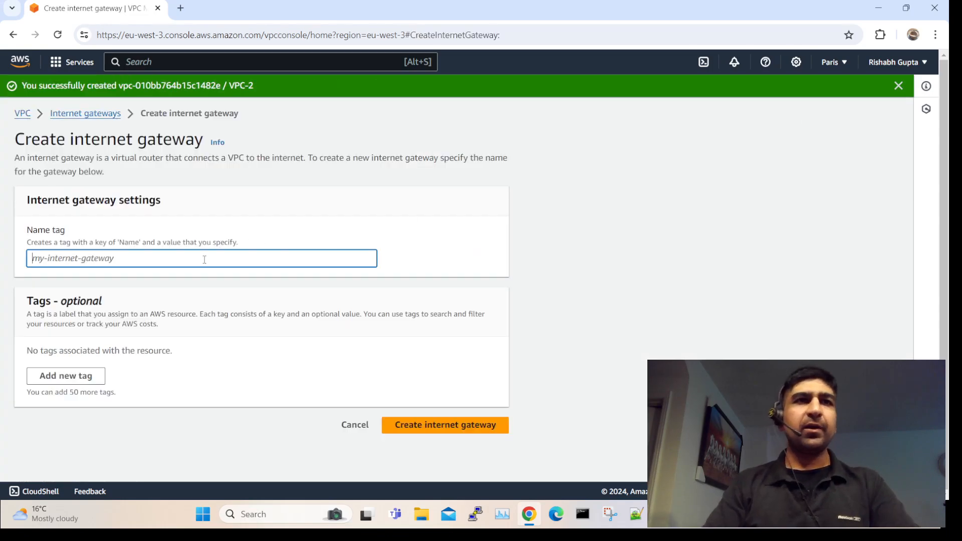
type("I")
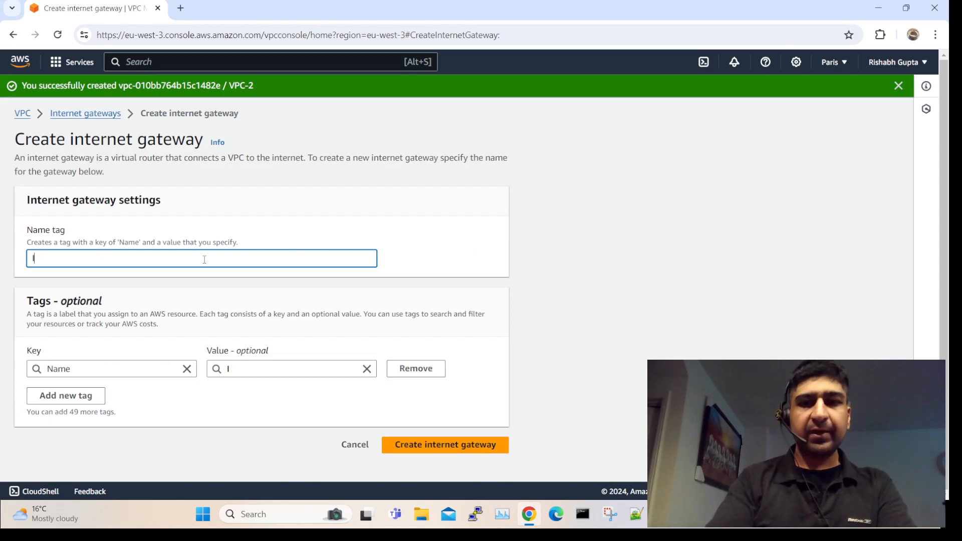
type("GW-VPC2")
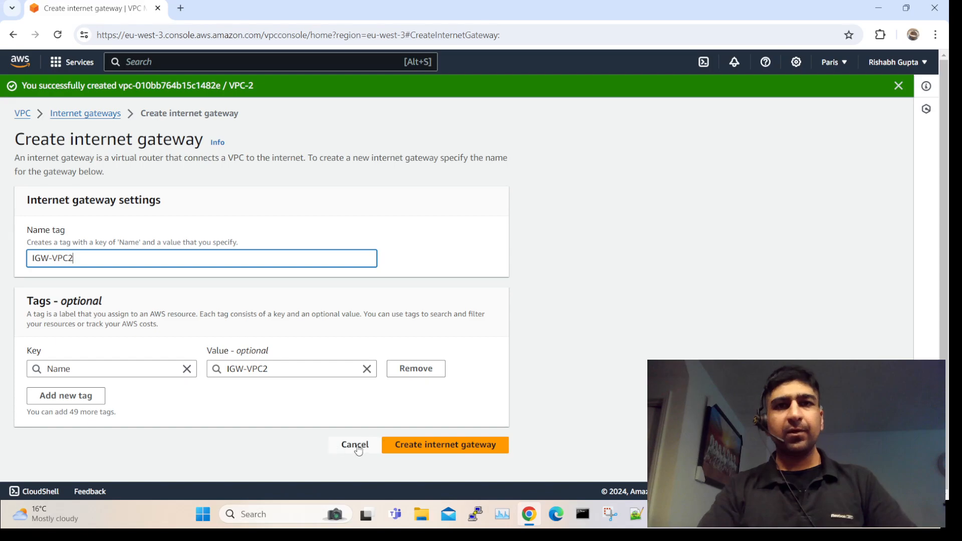
left_click(414, 444)
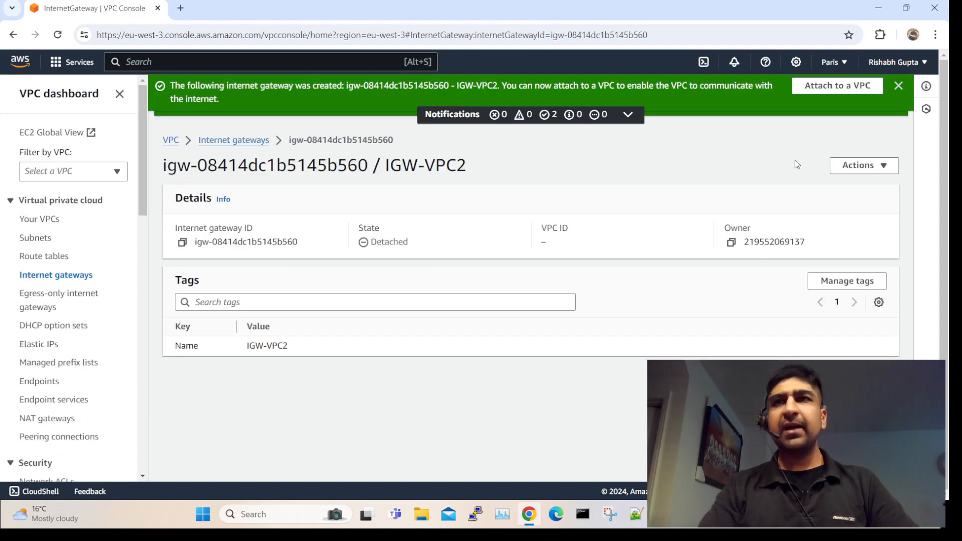
- Attach the new internet gateway IGW-VPC2 to VPC-2
left_click(835, 86)
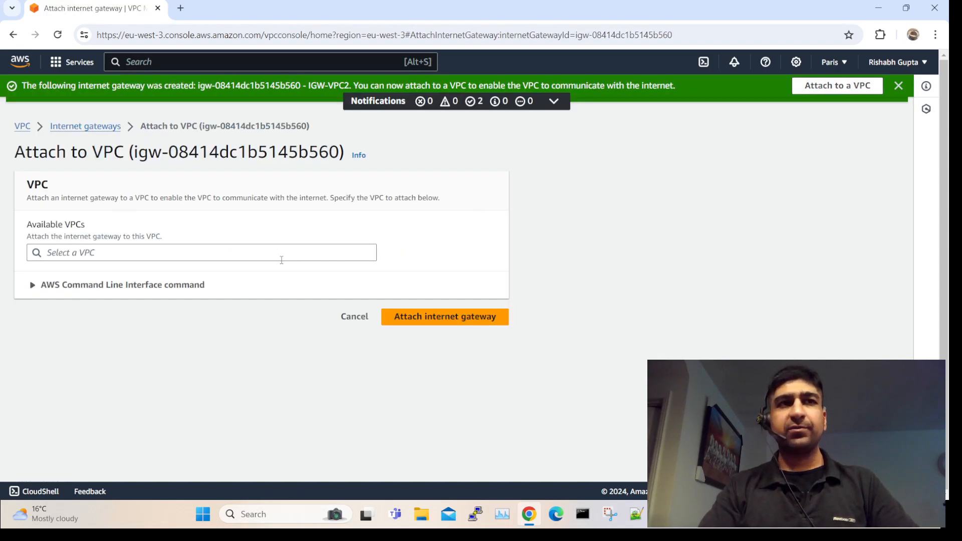
left_click(164, 251)
left_click(156, 268)
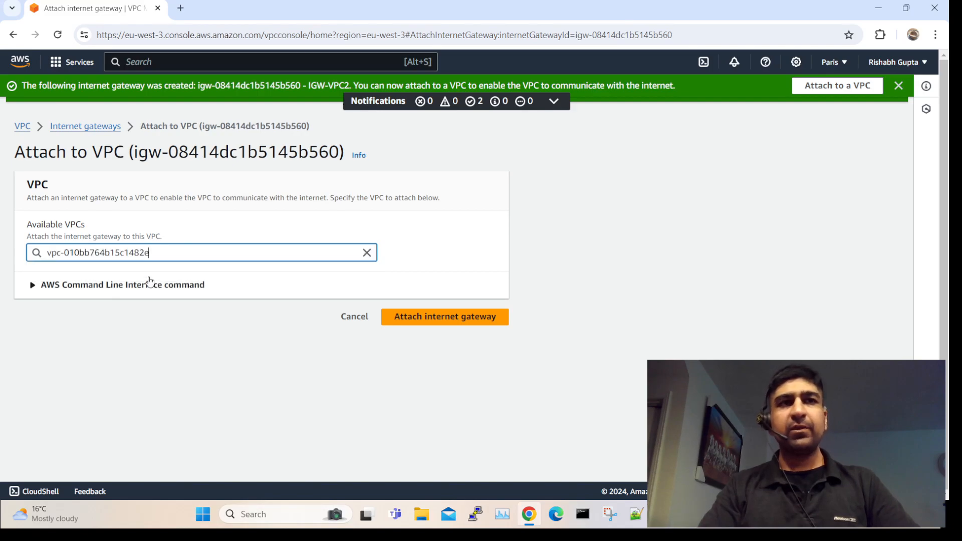
left_click(441, 316)
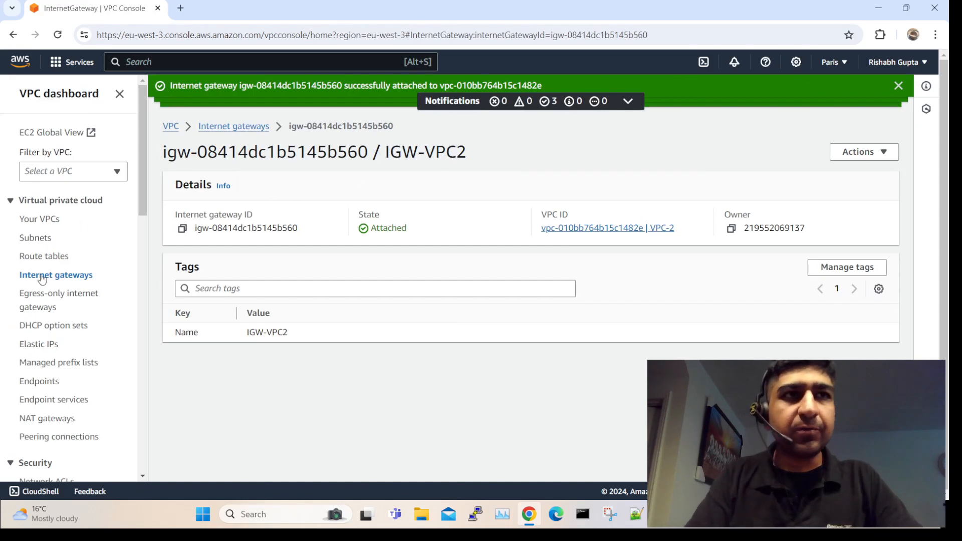
- Create a subnet named SUB-VPC-2 in VPC-2 with the IPv4 CIDR block 11.0.2.0/24
left_click(44, 241)
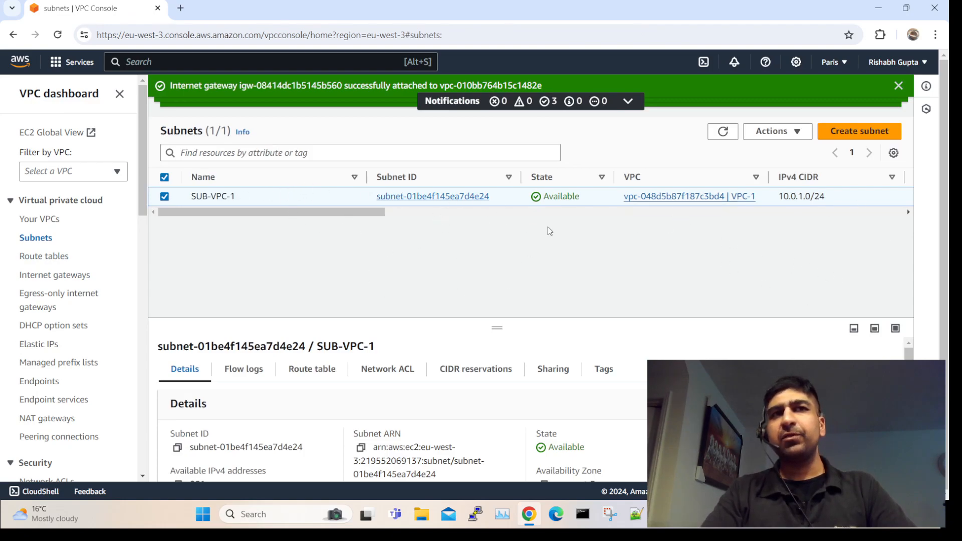
left_click(843, 132)
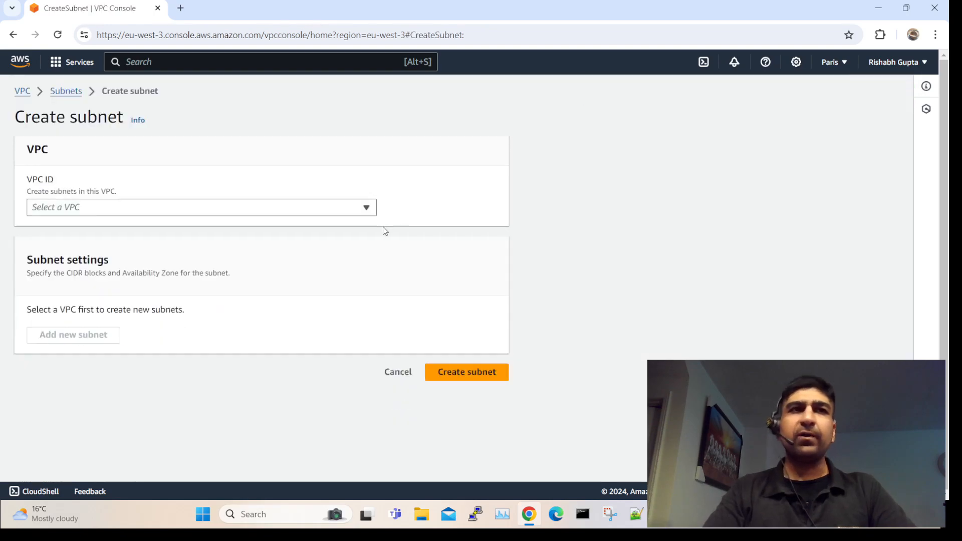
left_click(174, 207)
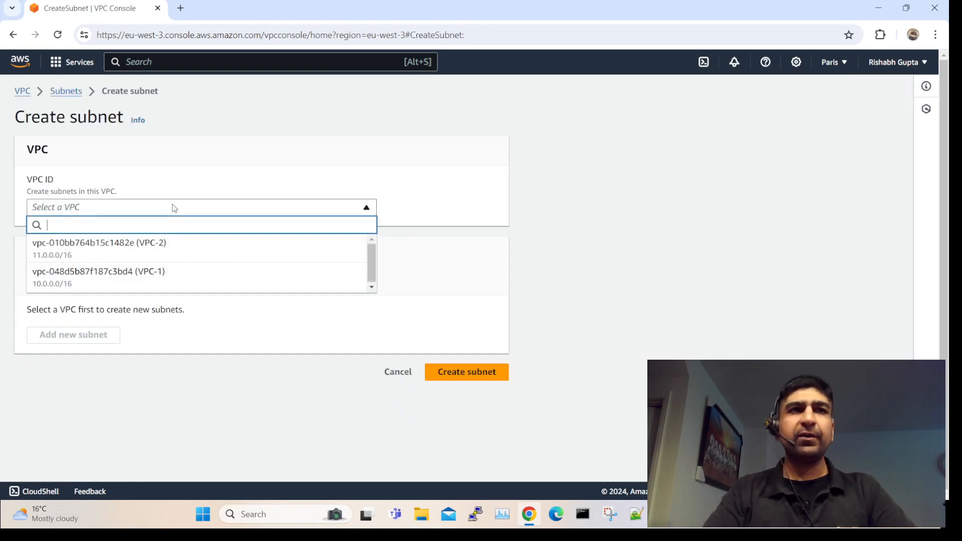
left_click(111, 248)
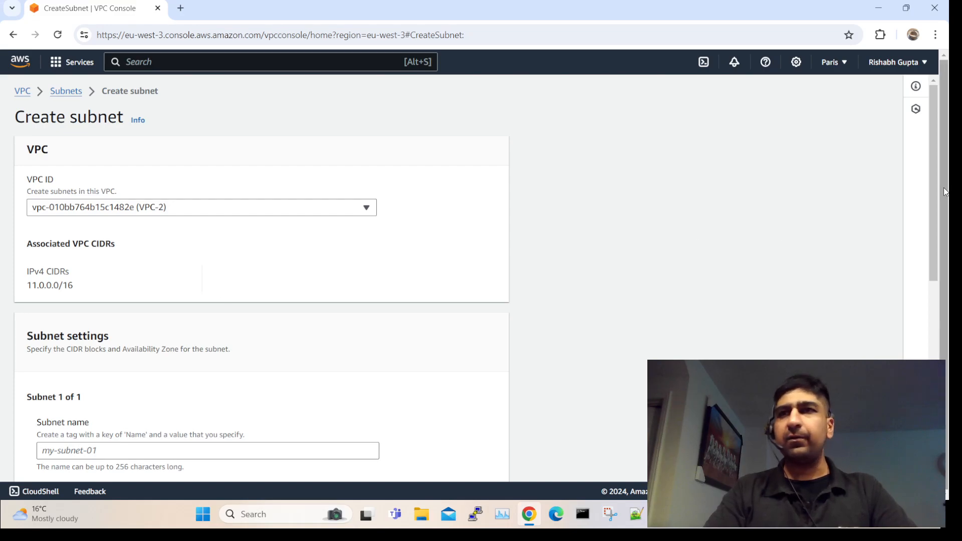
scroll(415, 350, "down", 4)
left_click(141, 203)
type("SUB-BVPC-2")
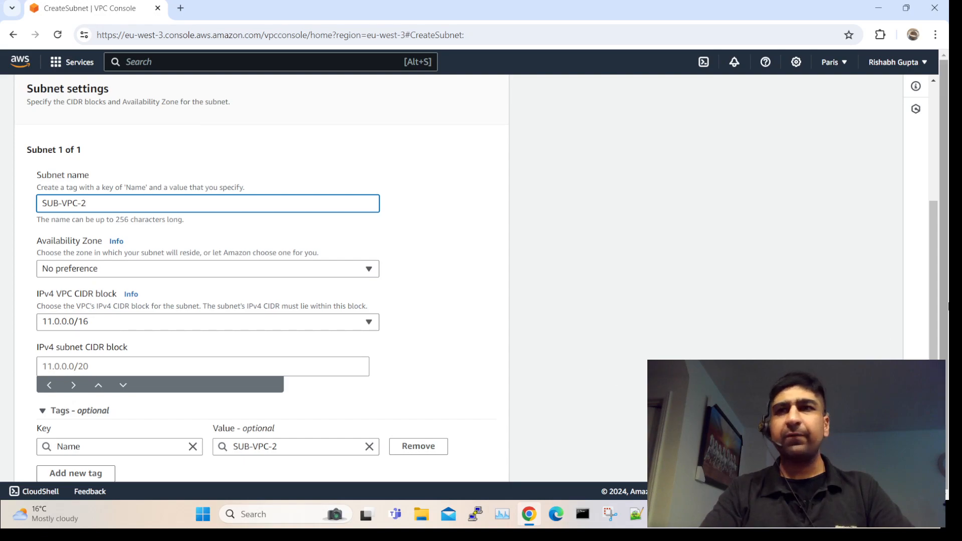
left_click(67, 367)
type("11.0.2.0")
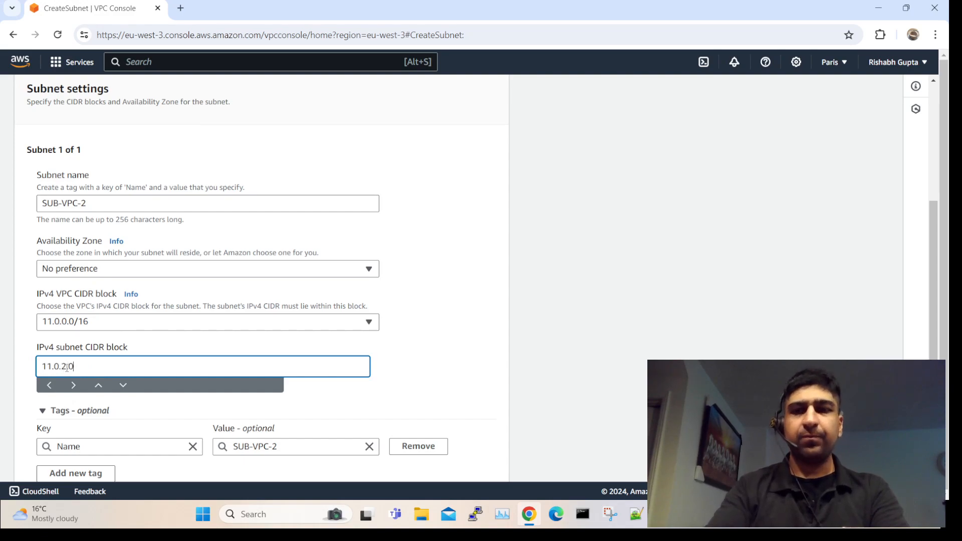
type("/24")
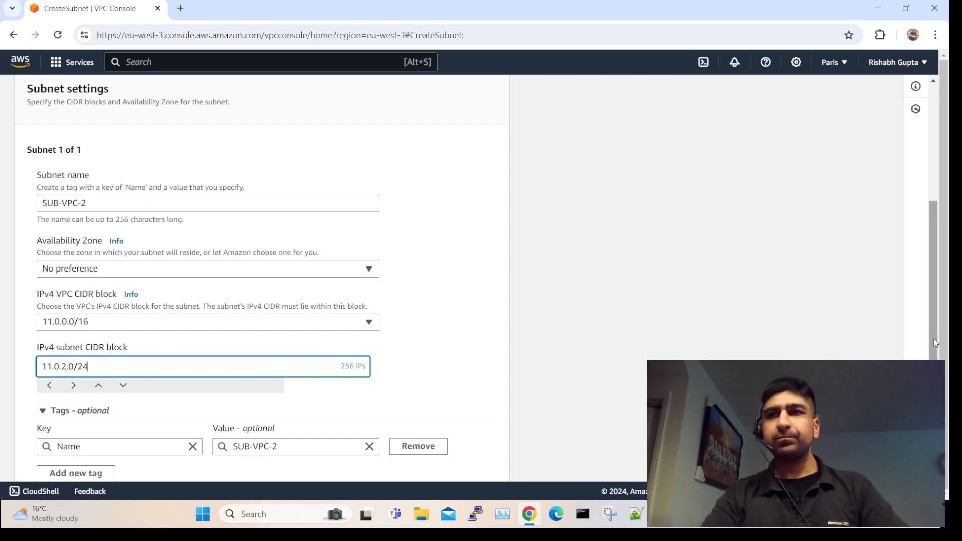
left_click_drag(935, 343, 935, 422)
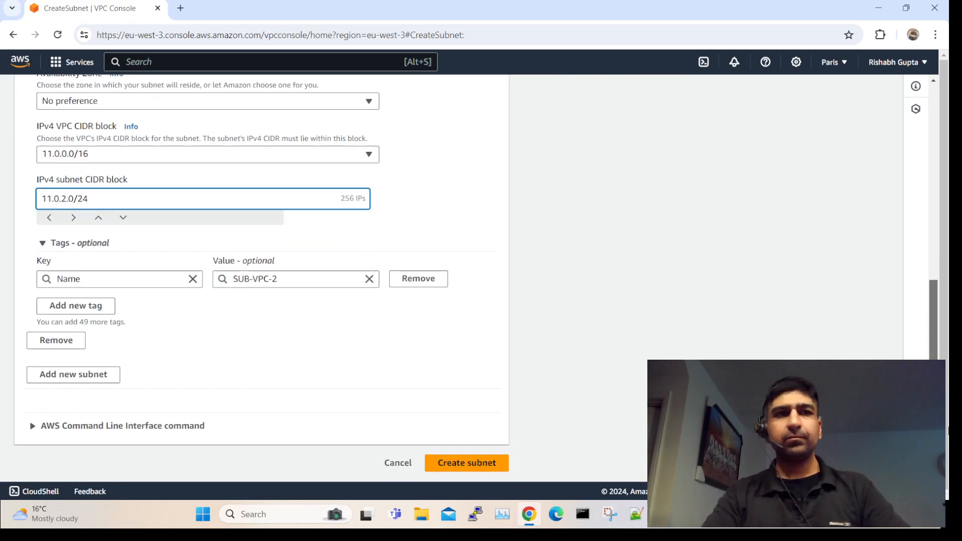
left_click(467, 463)
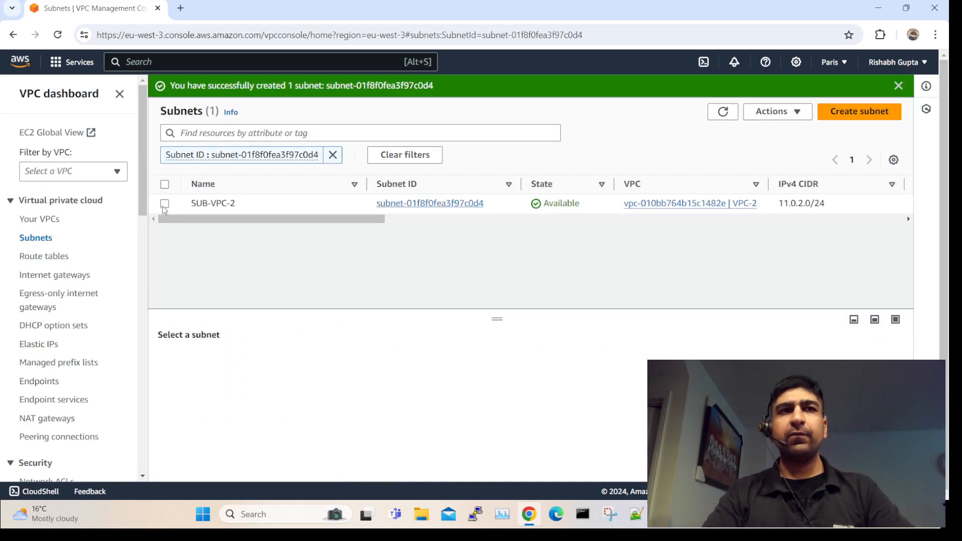
- Enable auto-assignment of public IPv4 addresses in the settings of subnet SUB-VPC-2 and save
left_click(164, 203)
left_click(790, 119)
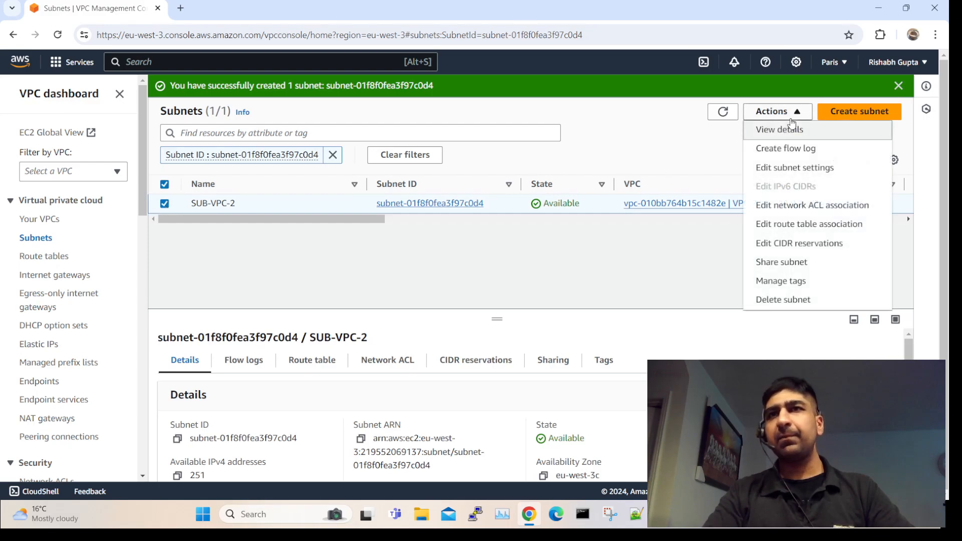
left_click(802, 176)
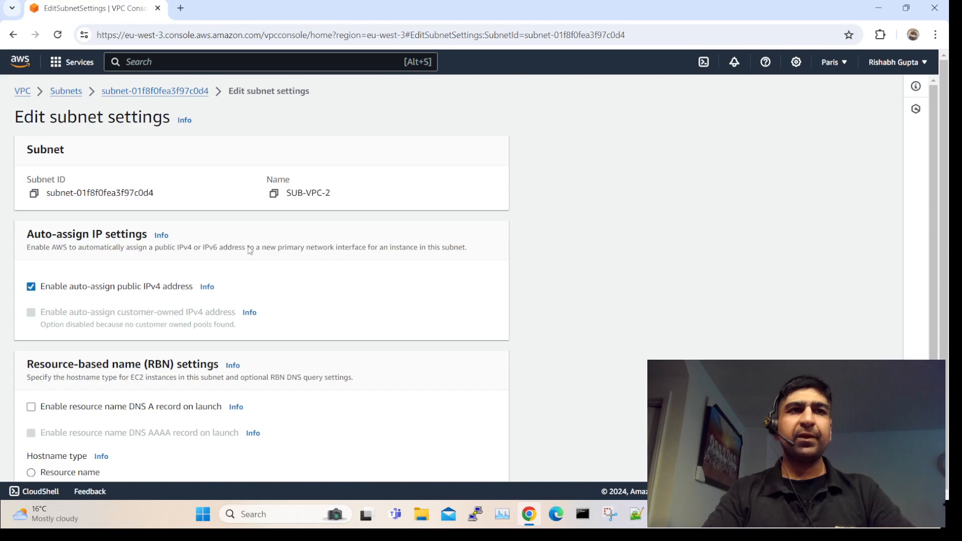
scroll(422, 360, "down", 3)
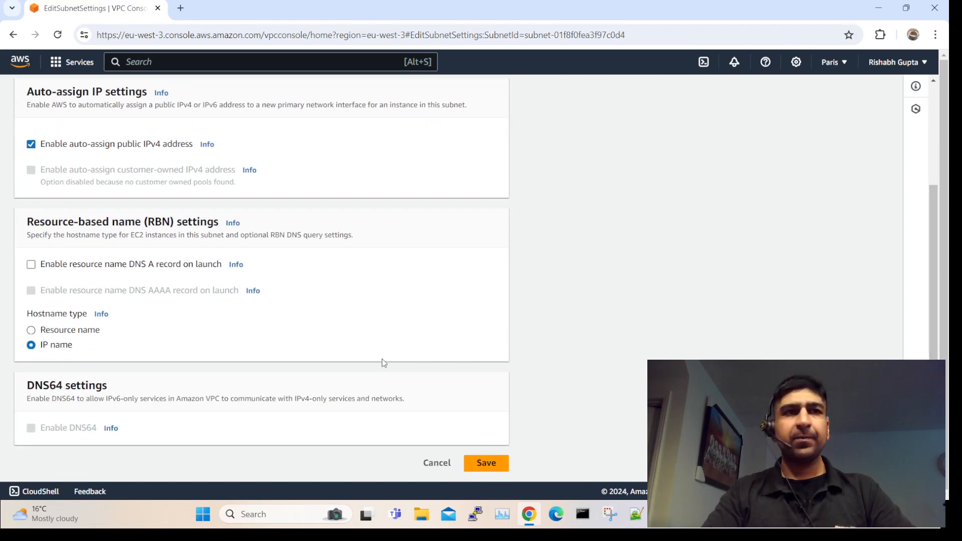
left_click(485, 463)
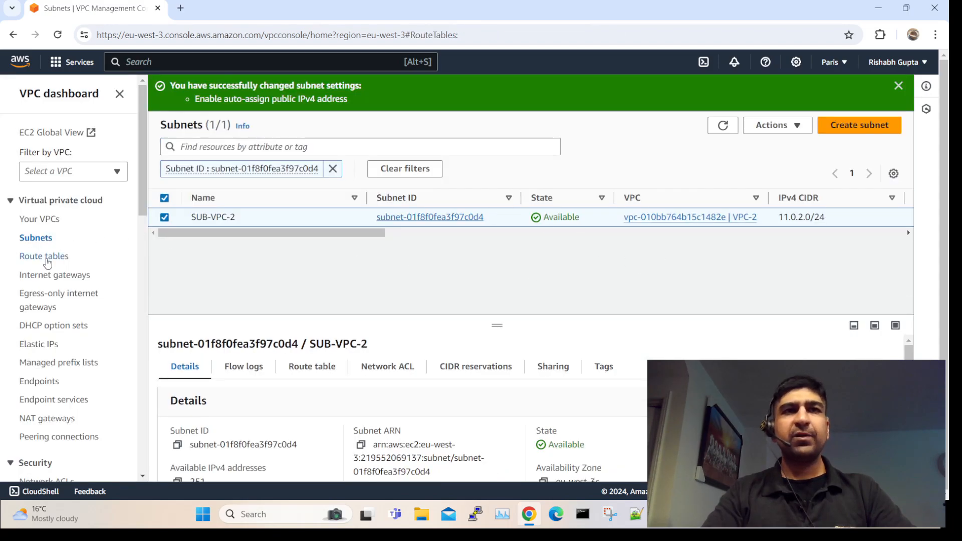
- Create a route table named RT-VPC-2 for VPC-2
left_click(47, 261)
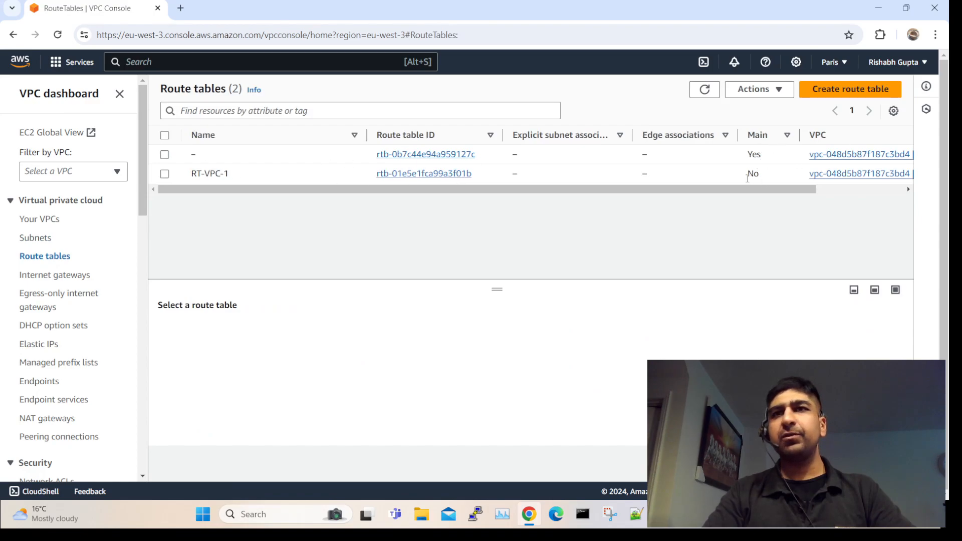
left_click(851, 90)
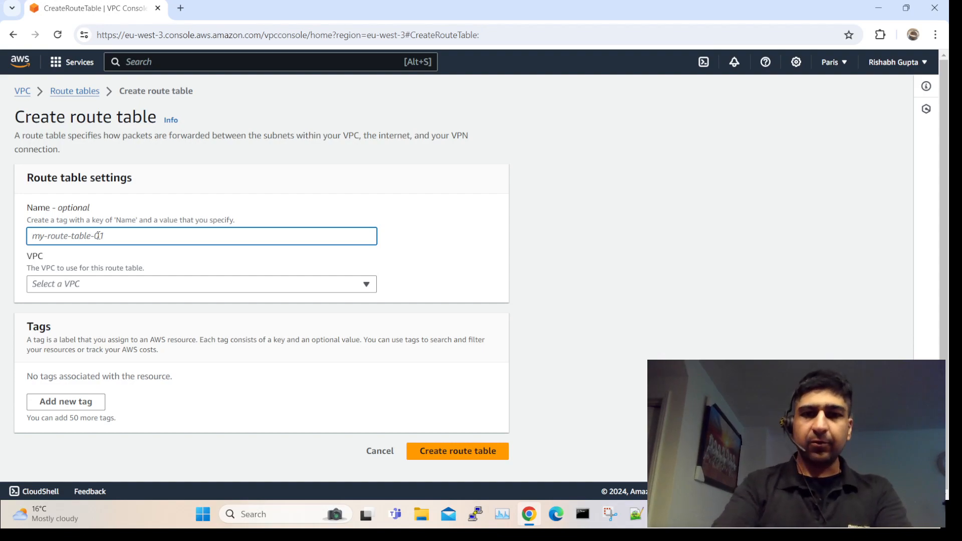
type("RT-VPC")
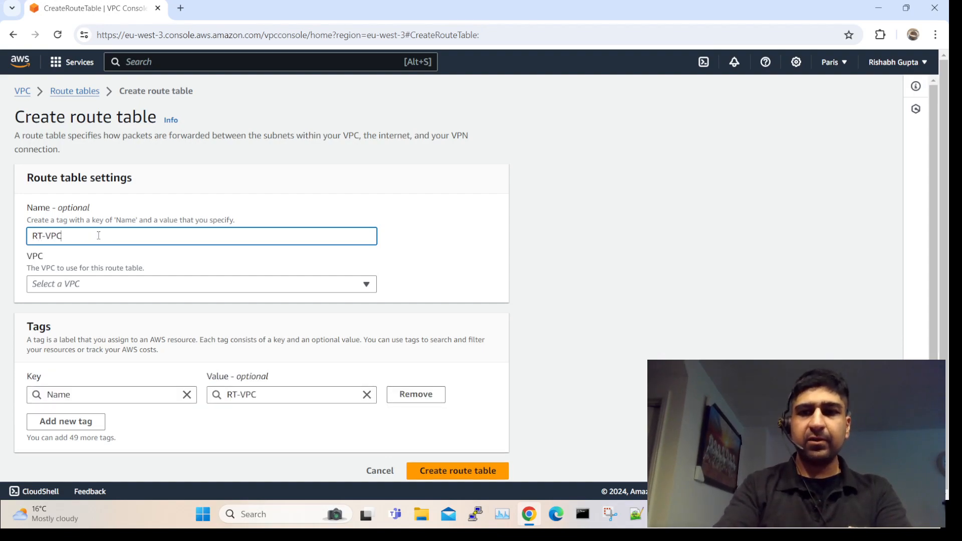
type("-2")
left_click(85, 284)
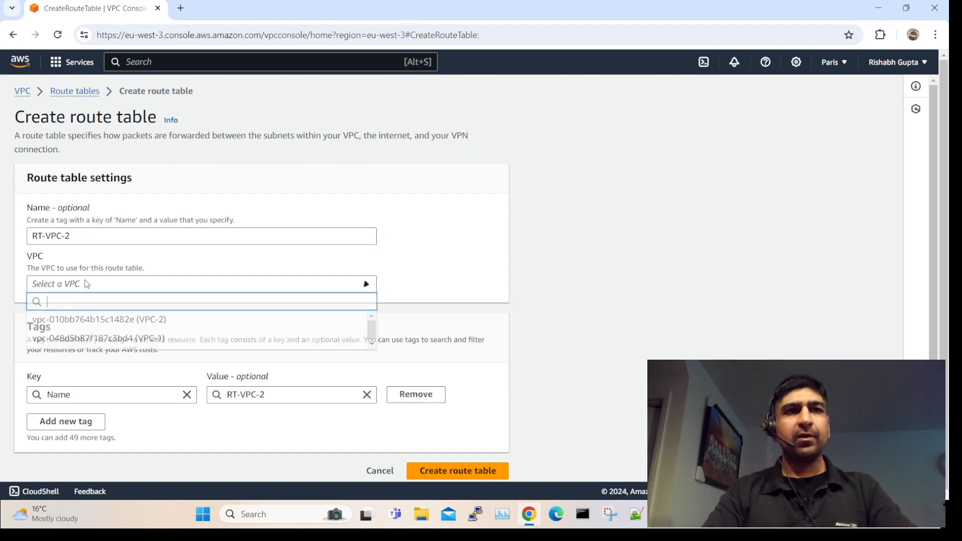
left_click(157, 319)
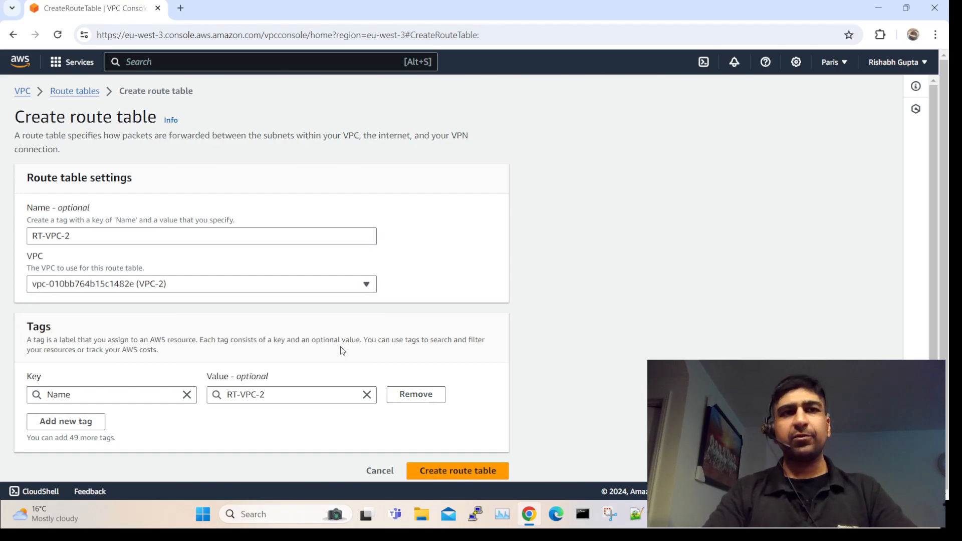
left_click(449, 470)
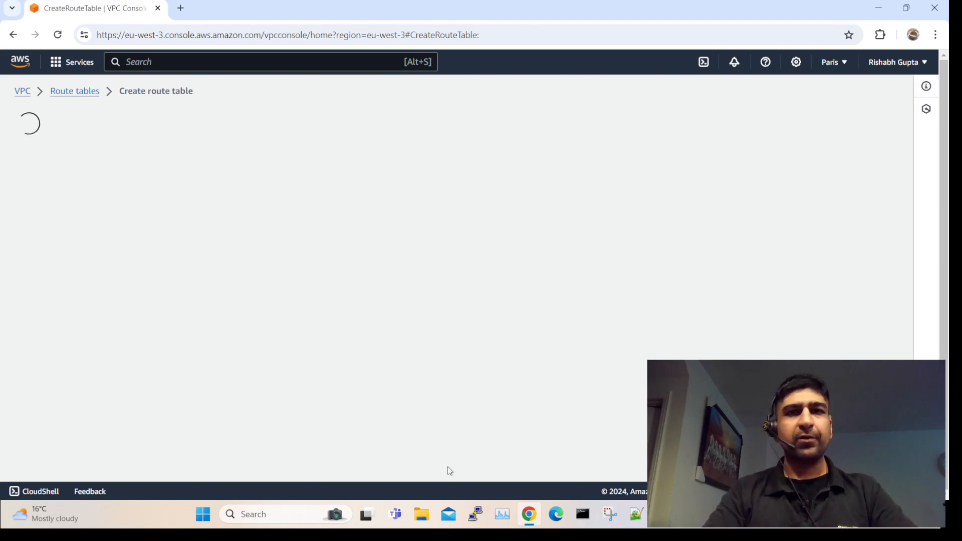
- Add a route to RT-VPC-2 with destination 0.0.0.0/0 targeting the internet gateway IGW-VPC2, and save the changes
left_click(850, 335)
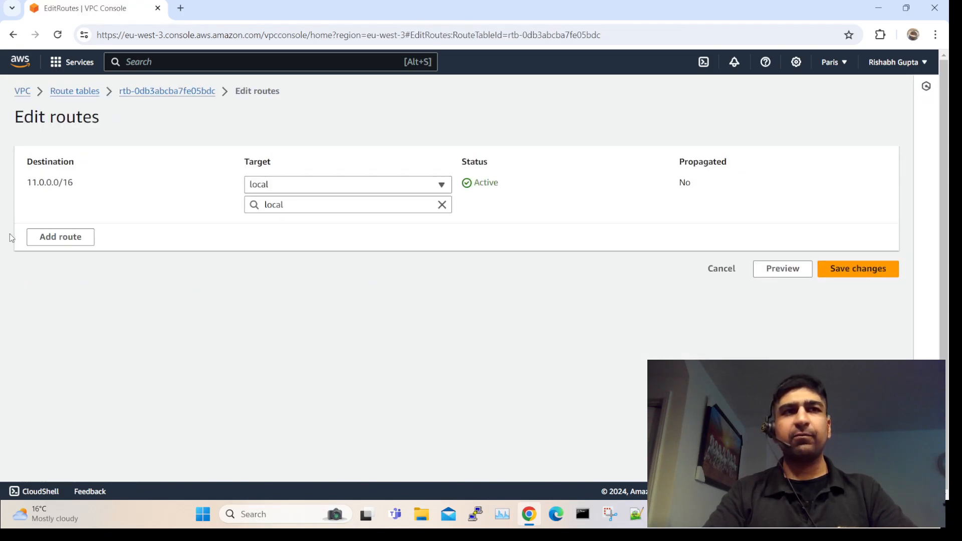
left_click(60, 237)
left_click(60, 231)
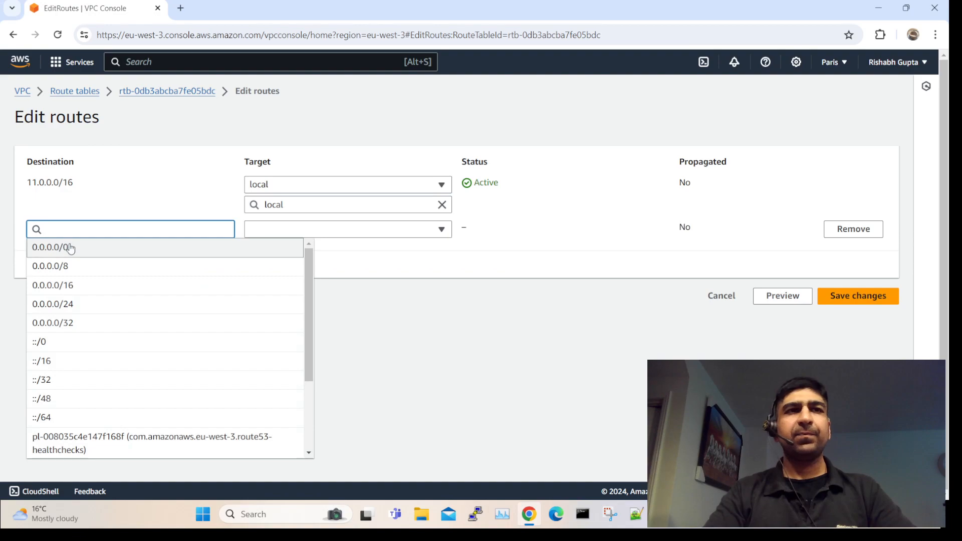
left_click(70, 247)
left_click(386, 228)
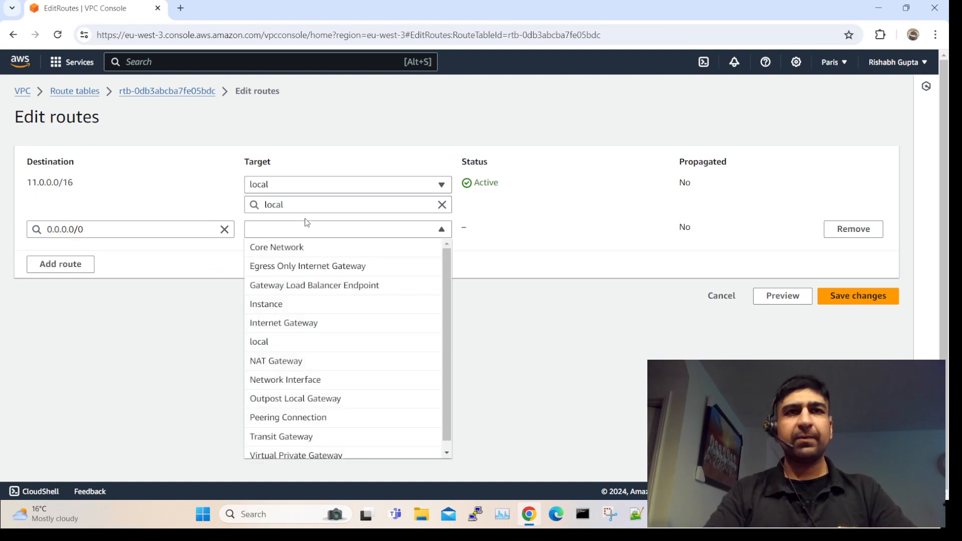
left_click(287, 323)
left_click(319, 243)
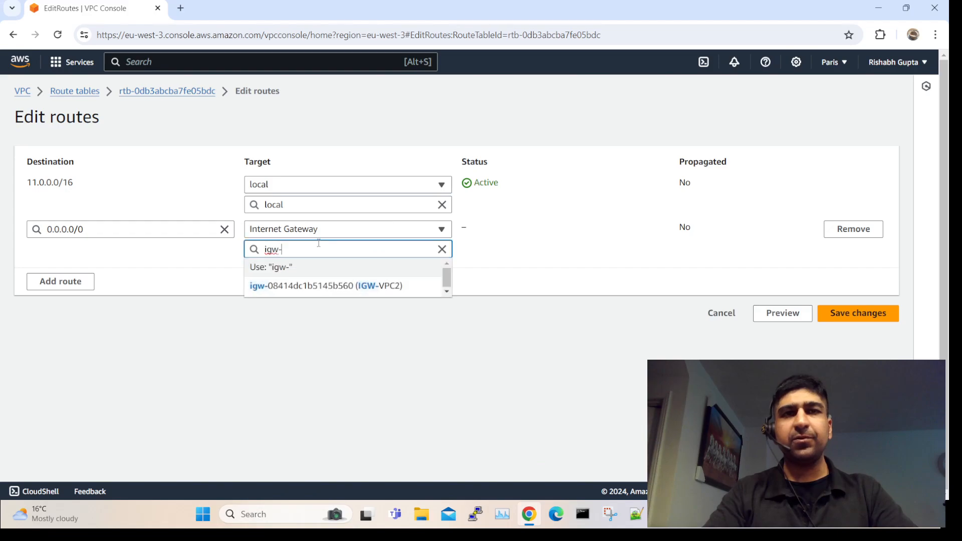
left_click(352, 286)
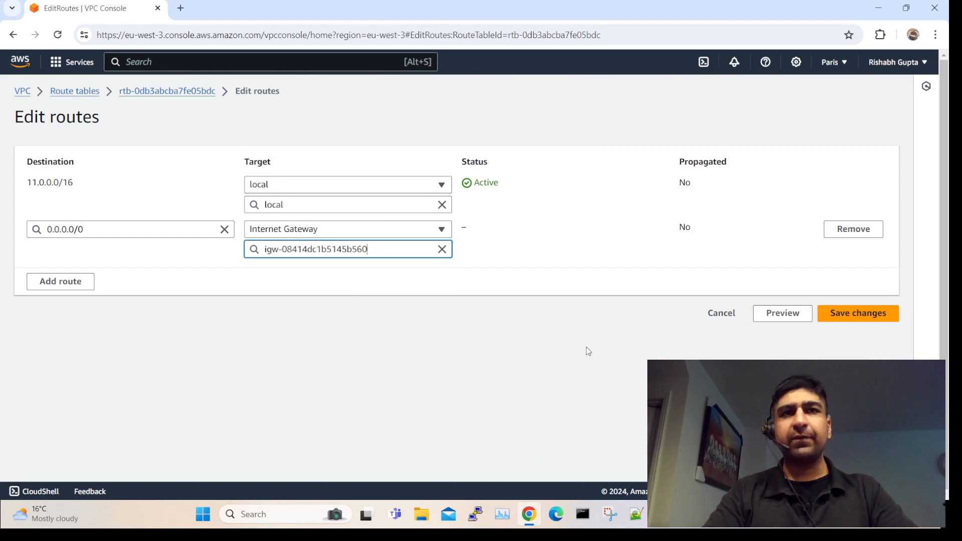
left_click(863, 315)
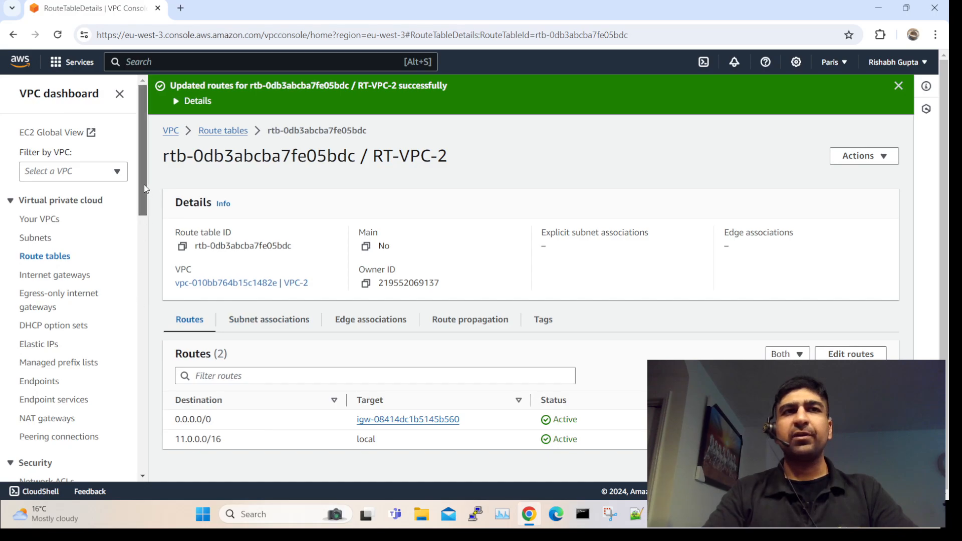
- Start a new transit gateway with the name tag TRG-VPC1-VPC2
scroll(145, 233, "down", 3)
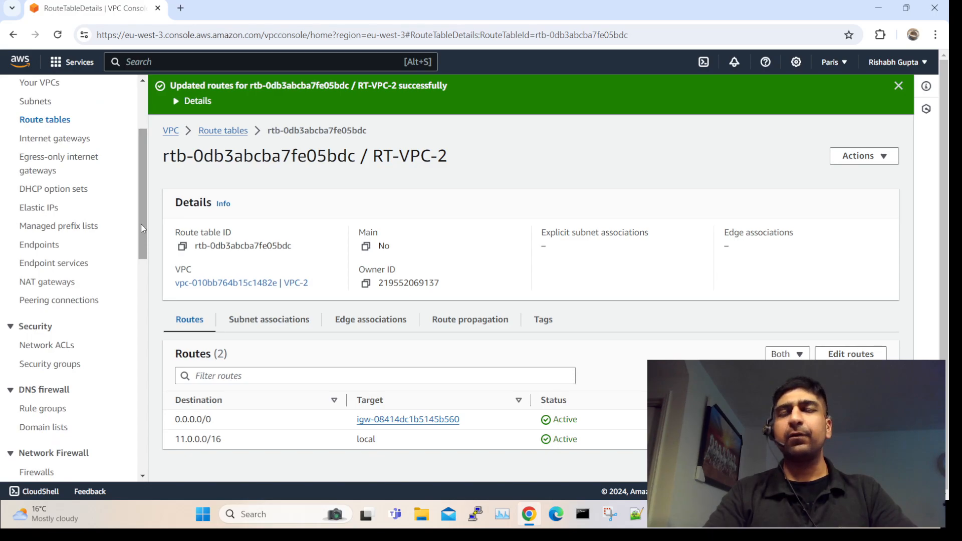
left_click_drag(140, 224, 147, 350)
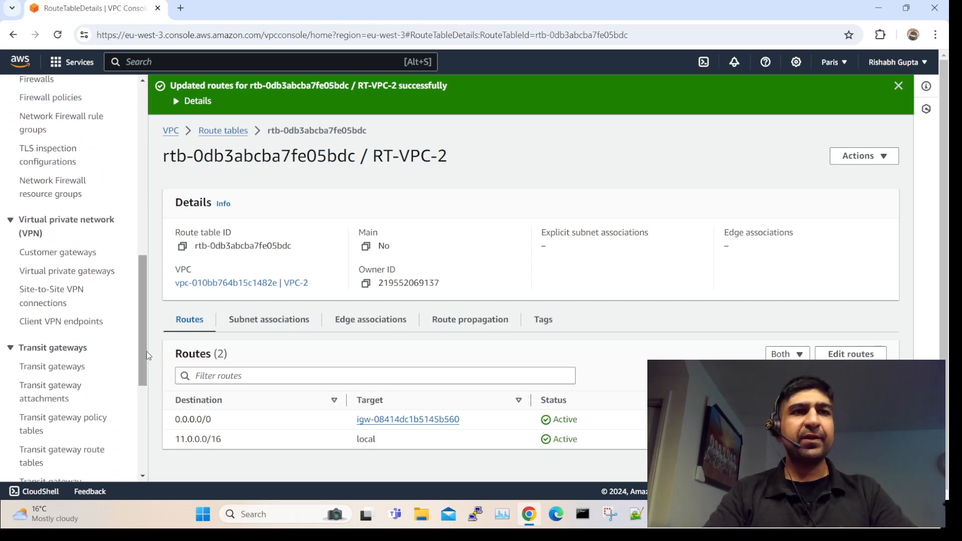
left_click(55, 366)
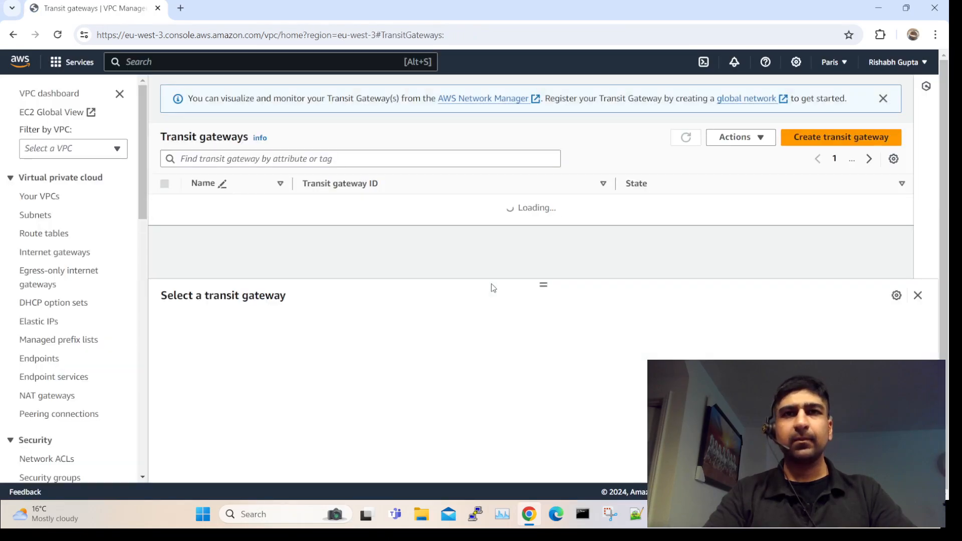
left_click(841, 141)
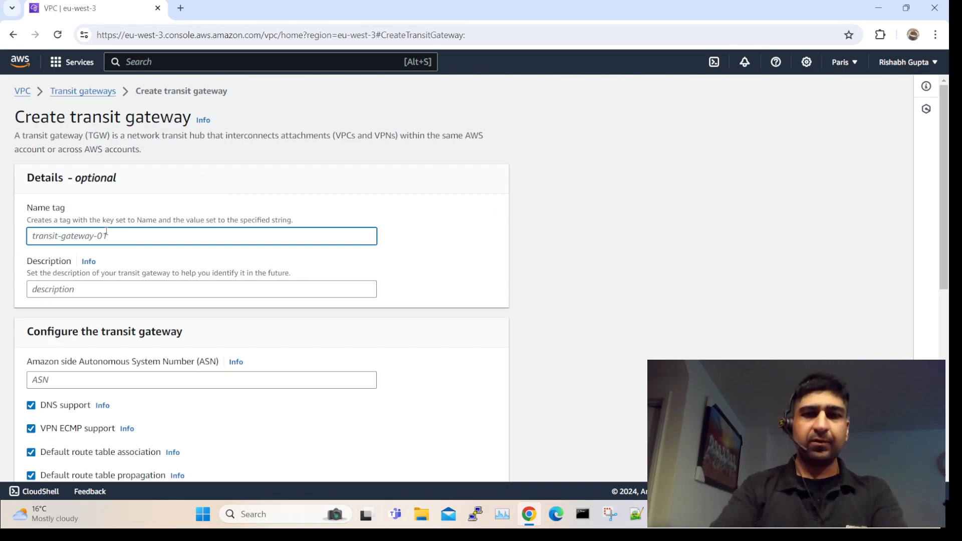
type("TRG")
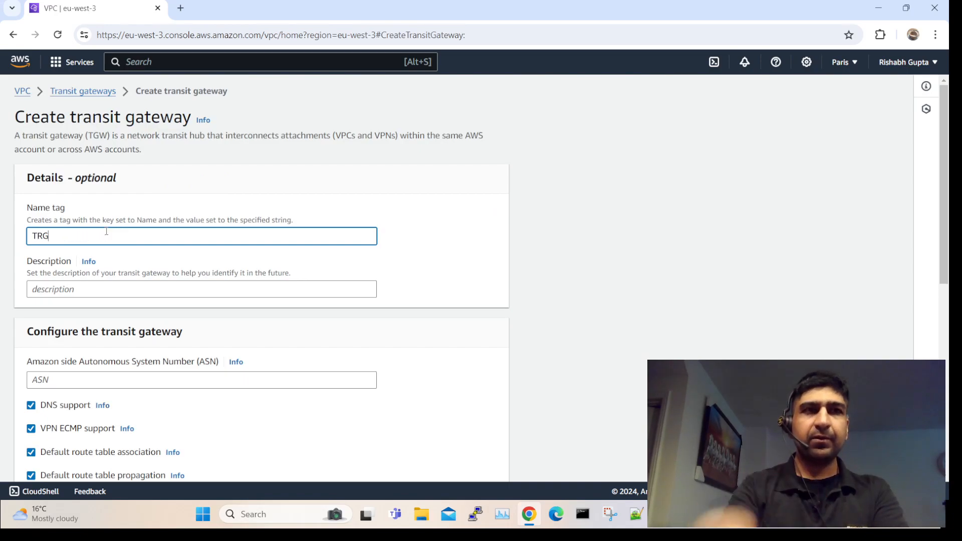
type("-VPC")
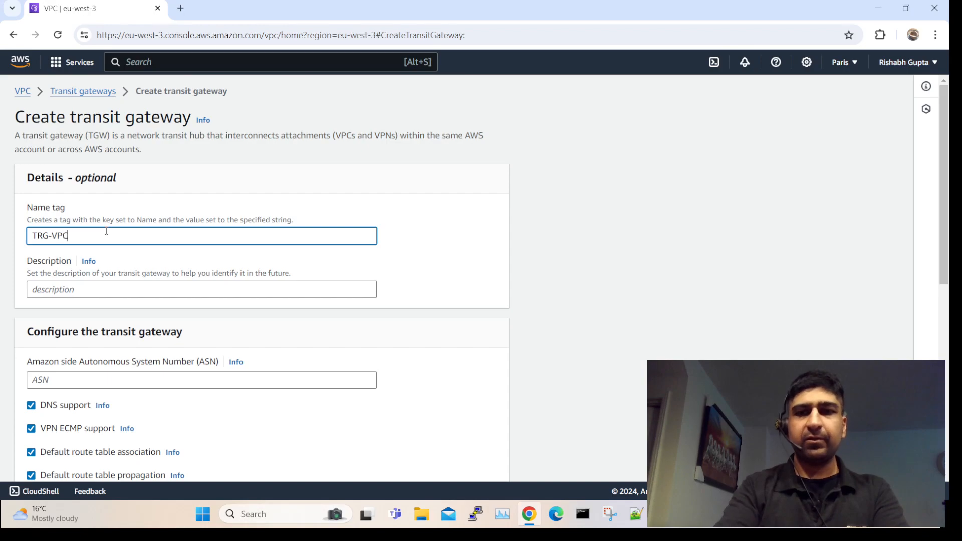
type("1-VPC2")
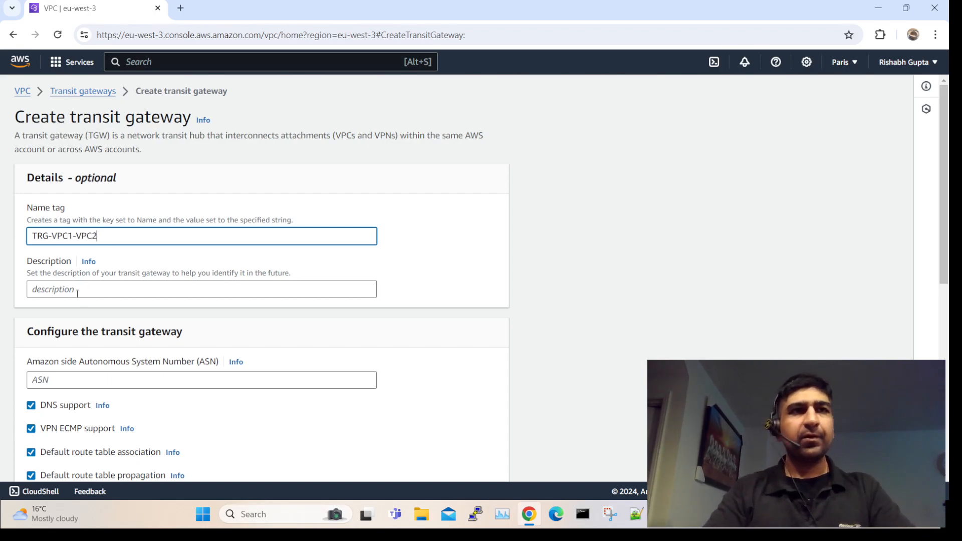
- Set the transit gateway's description to TRG-VPC1-VPC2, keep the default configuration options, and create it
key("ctrl+a")
key("ctrl+c")
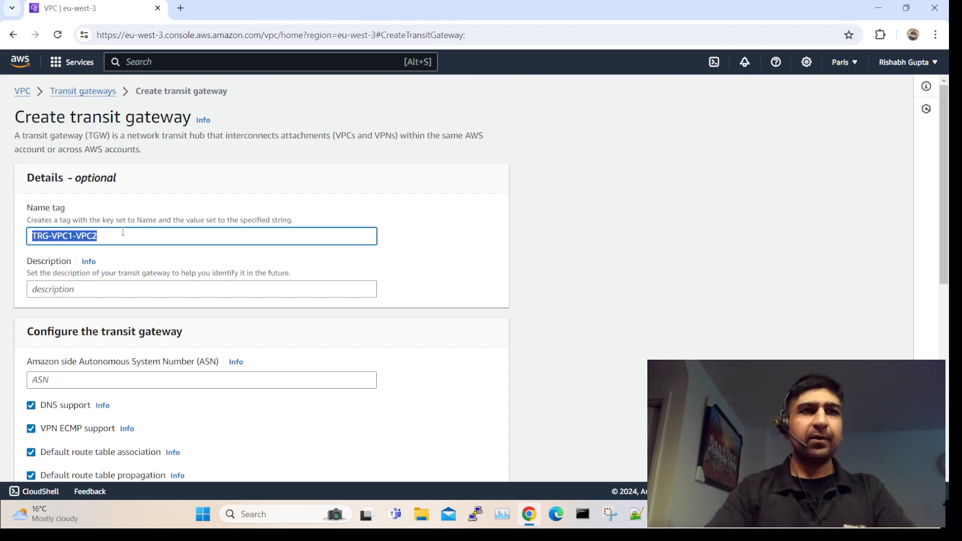
left_click(103, 289)
key("ctrl+v")
left_click(777, 319)
left_click_drag(945, 213, 947, 332)
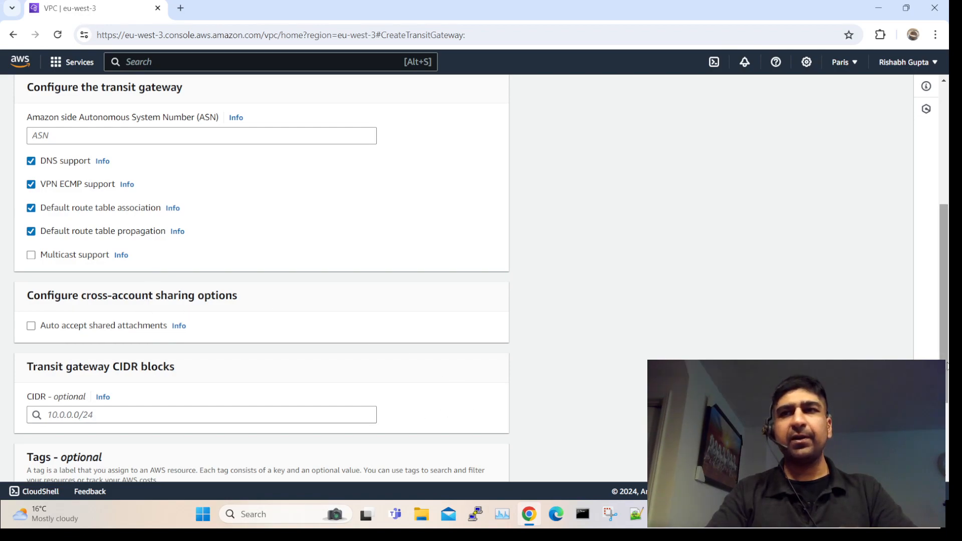
scroll(261, 278, "down", 3)
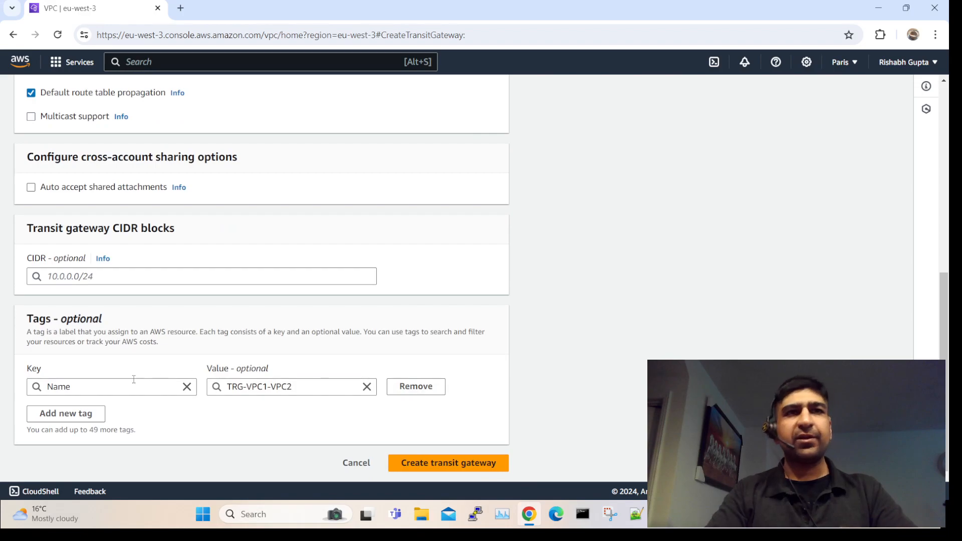
left_click(443, 461)
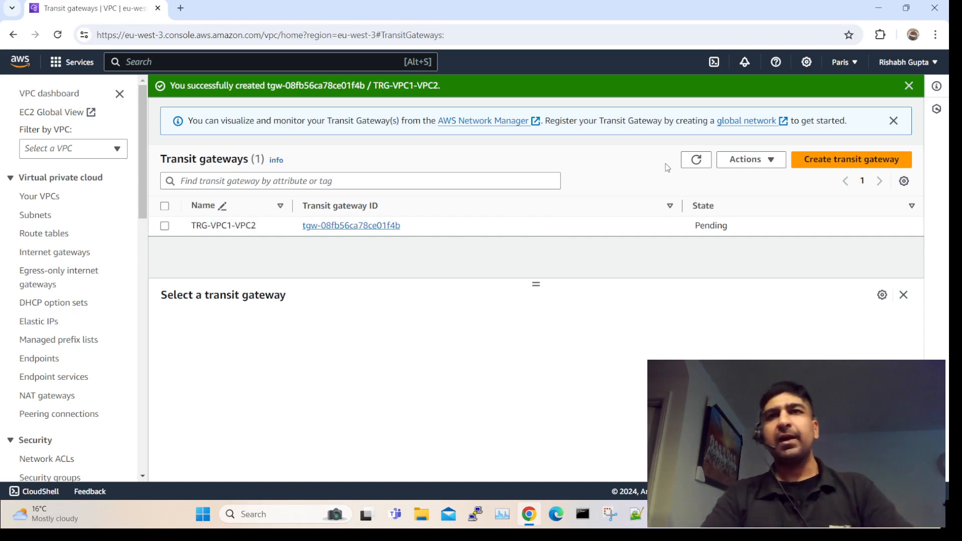
- Check the state and details of transit gateway TRG-VPC1-VPC2 and look at the transit gateway attachments list
left_click(697, 165)
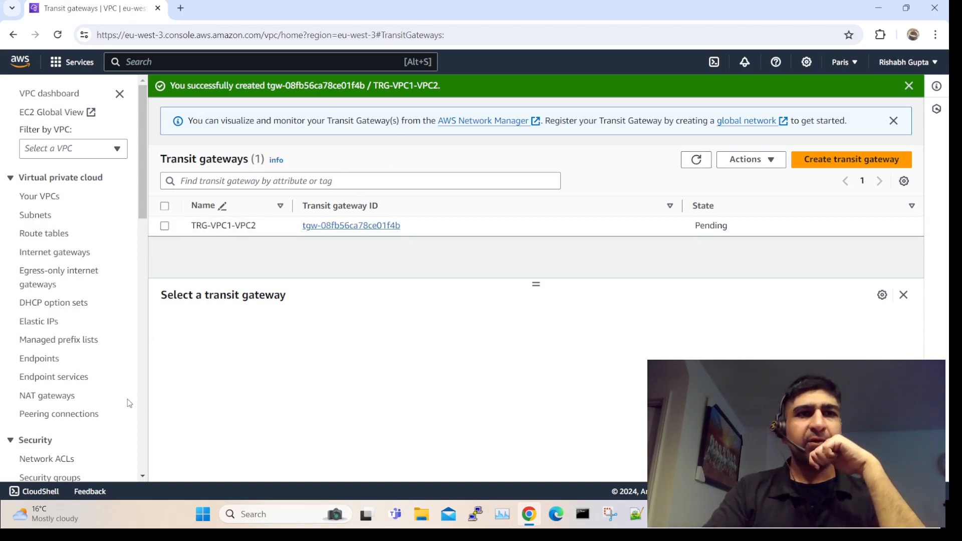
scroll(140, 403, "down", 6)
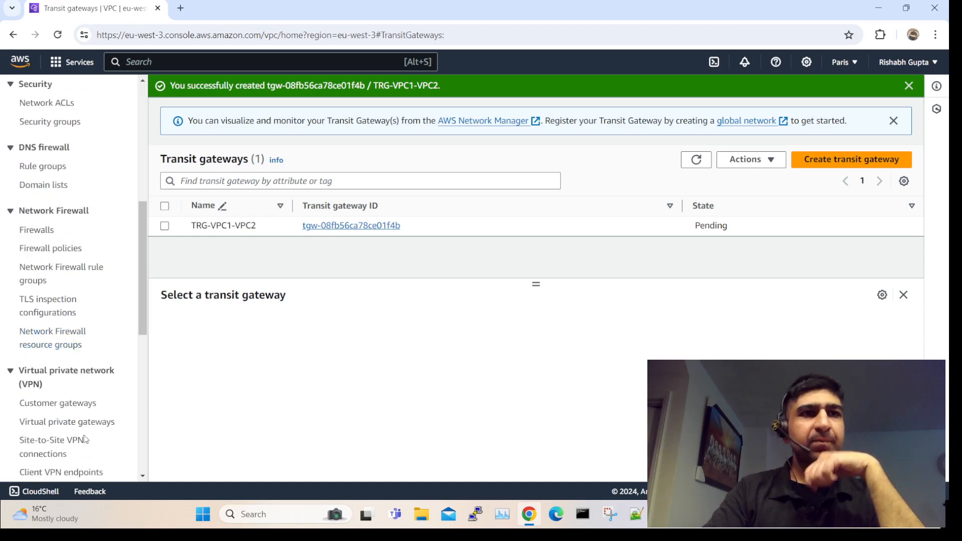
left_click(140, 431)
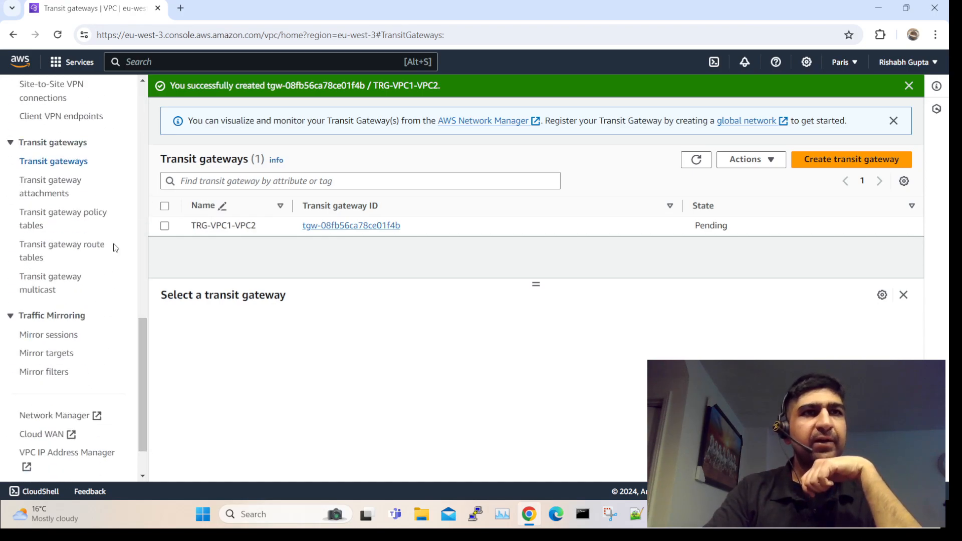
left_click(50, 189)
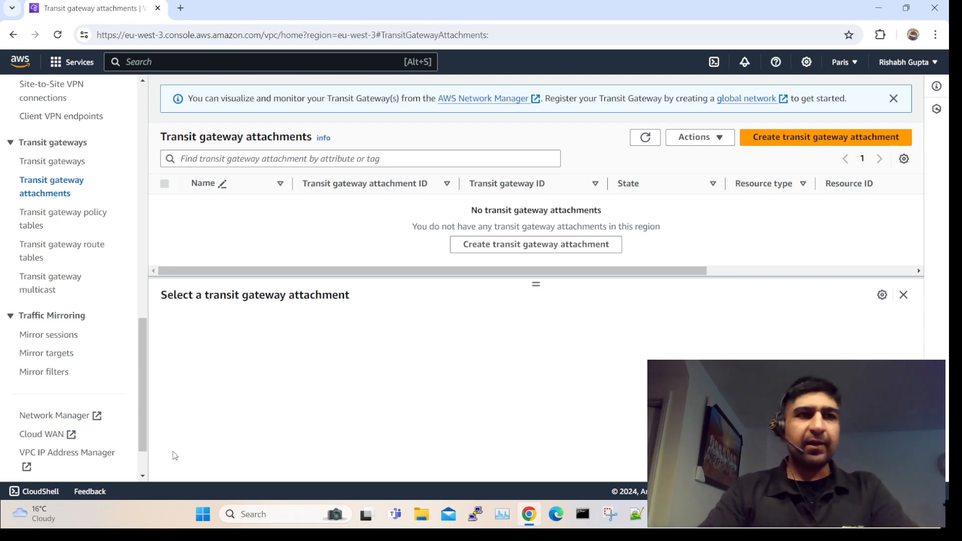
left_click(55, 163)
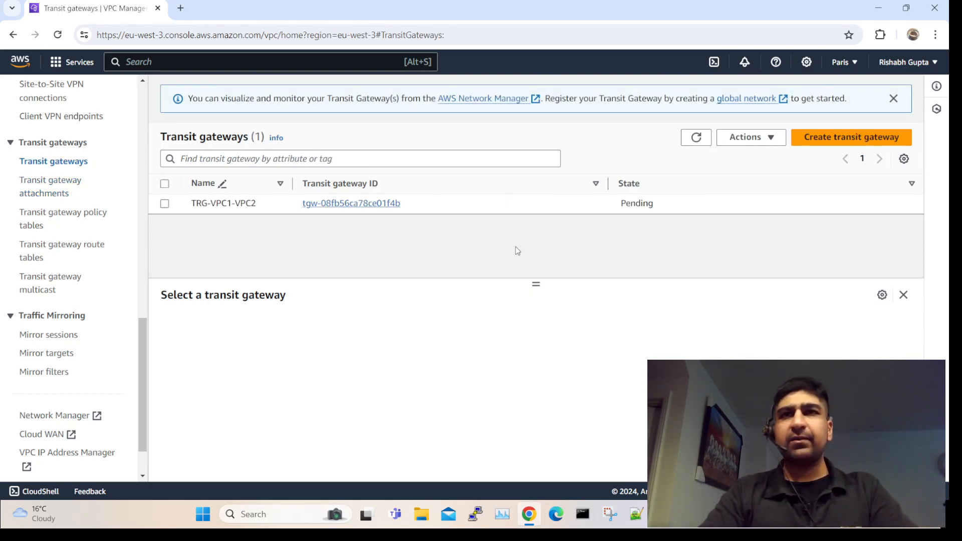
left_click(696, 138)
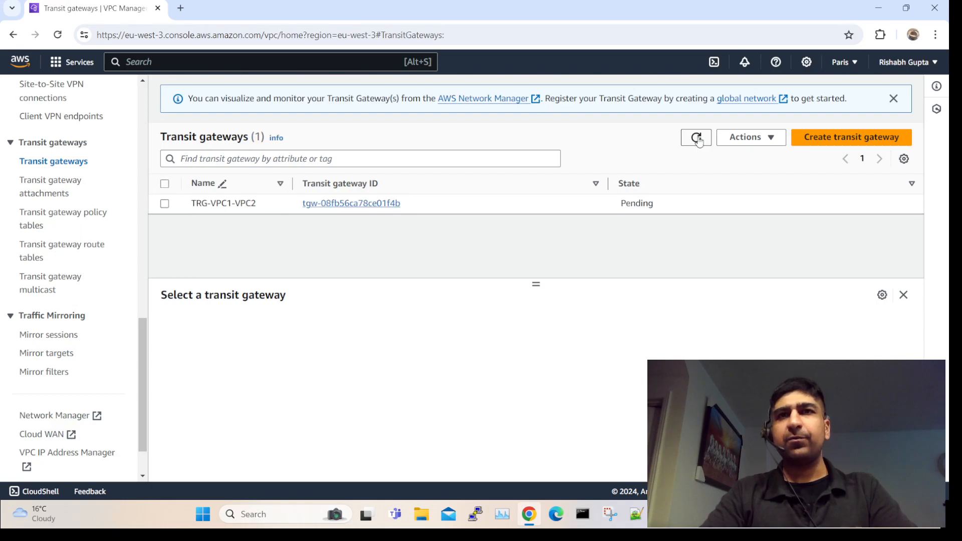
left_click(350, 204)
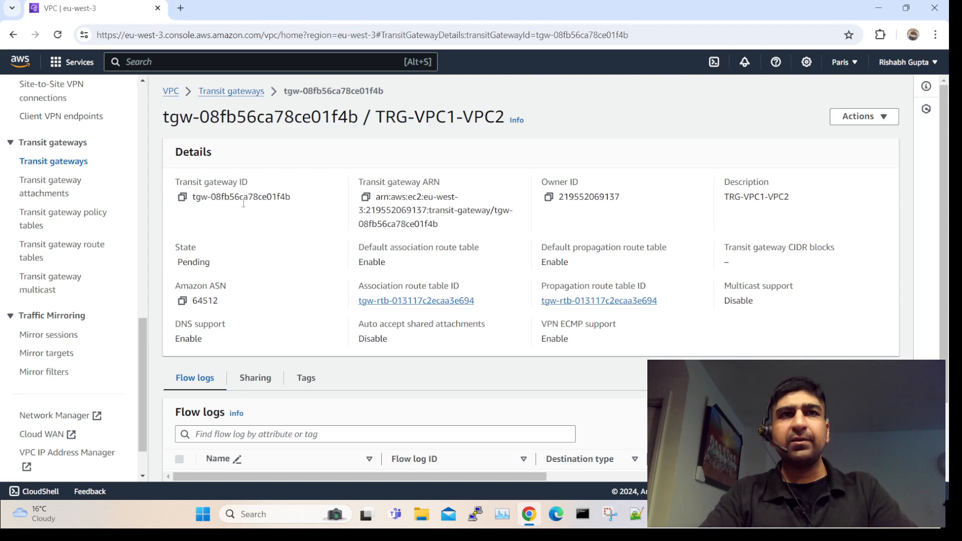
left_click(183, 198)
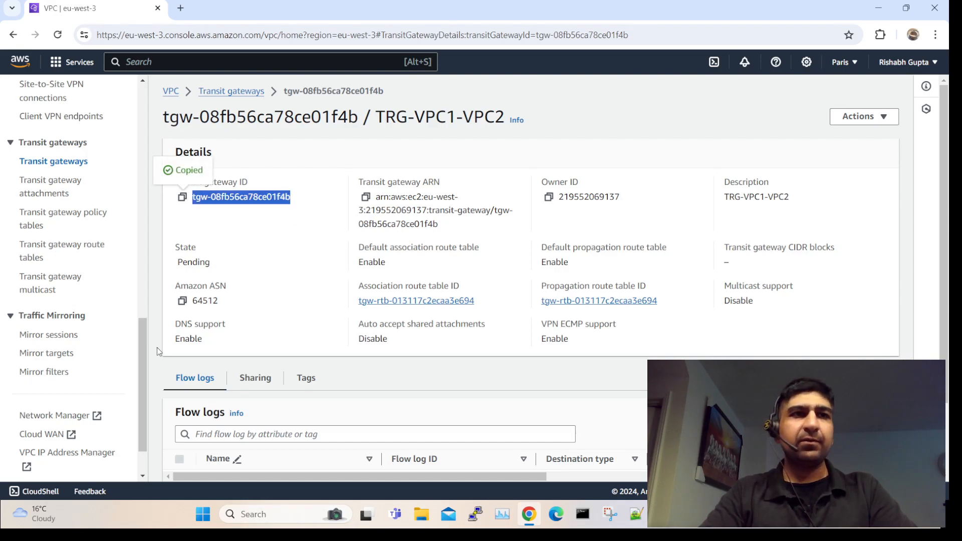
left_click(53, 188)
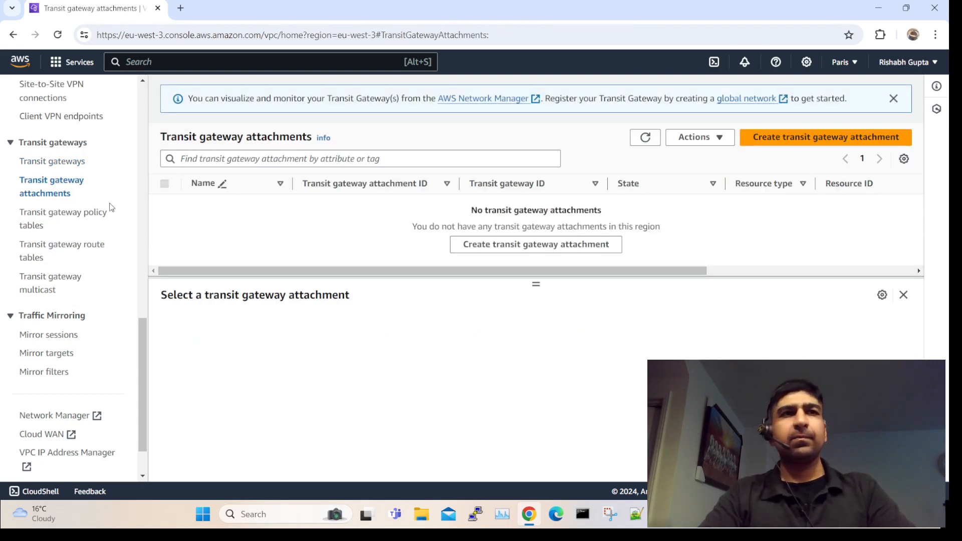
left_click(64, 161)
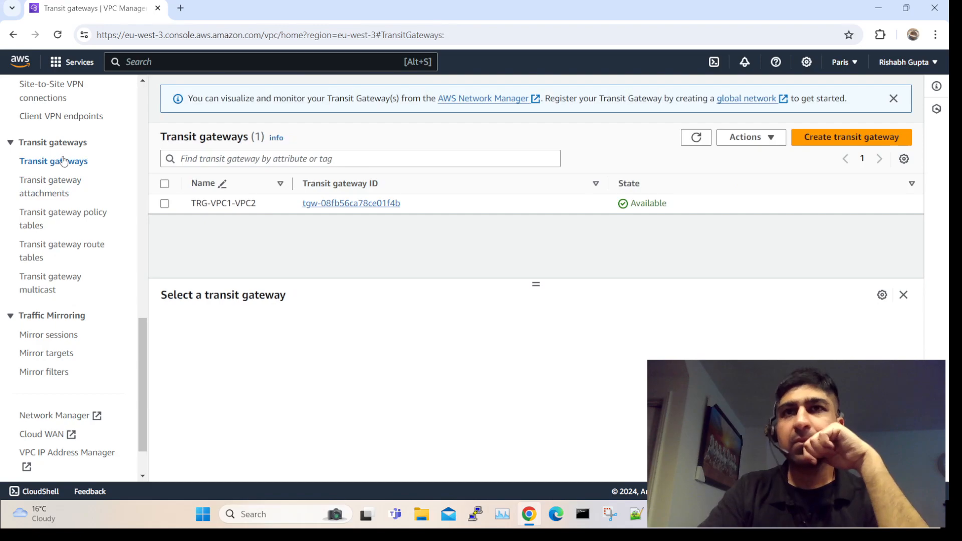
- Start a transit gateway attachment named TRG-VPC1 on gateway TRG-VPC1-VPC2, keeping the attachment type VPC
left_click(62, 193)
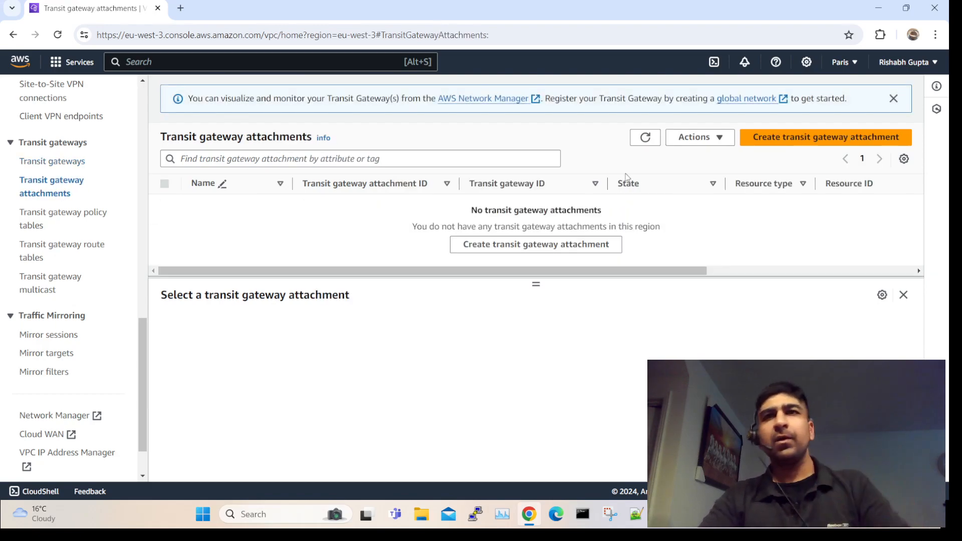
left_click(765, 141)
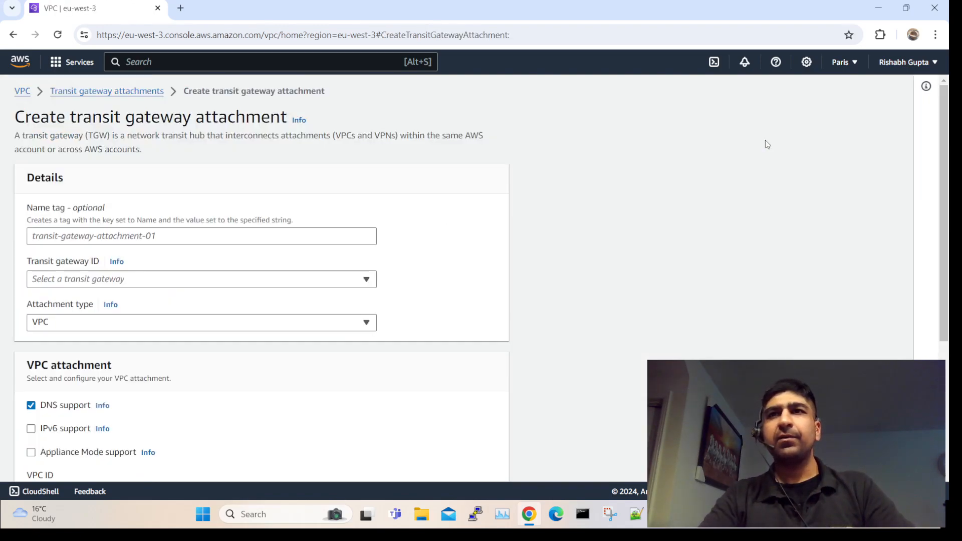
left_click(178, 233)
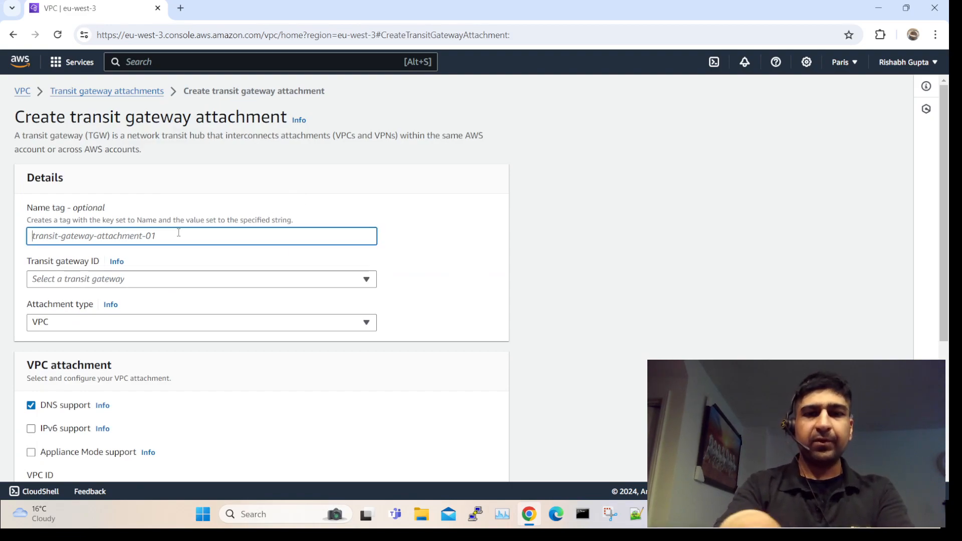
type("TRG-")
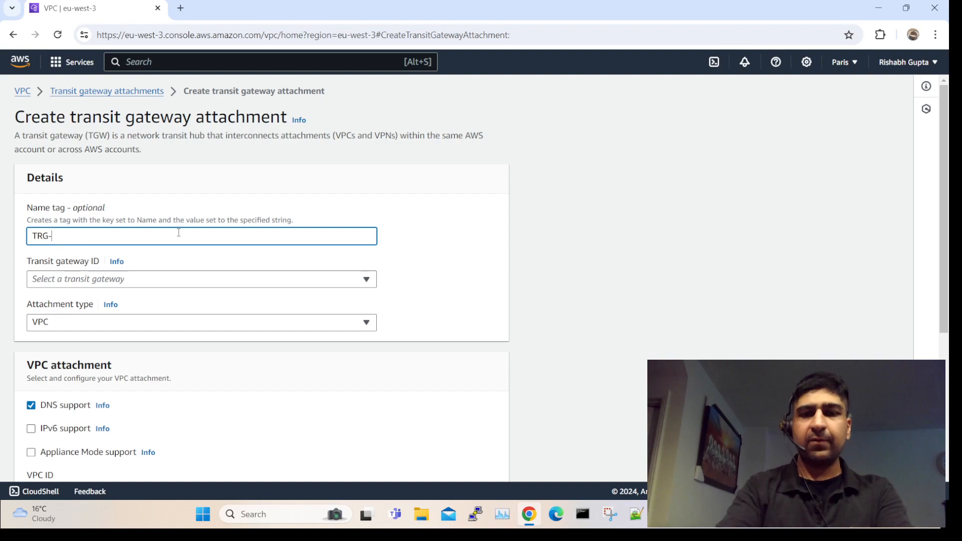
type("VPC1")
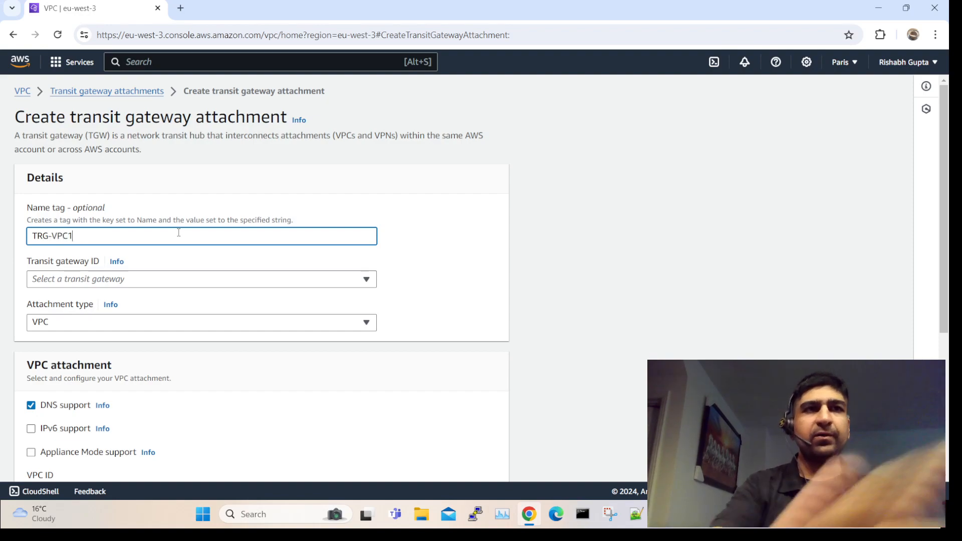
left_click(174, 280)
left_click(130, 319)
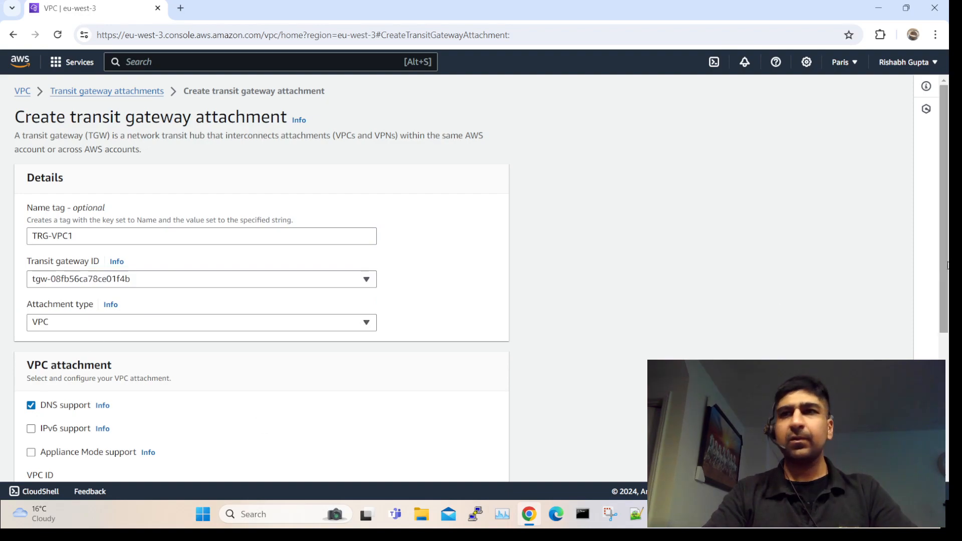
scroll(484, 311, "down", 1)
left_click(291, 259)
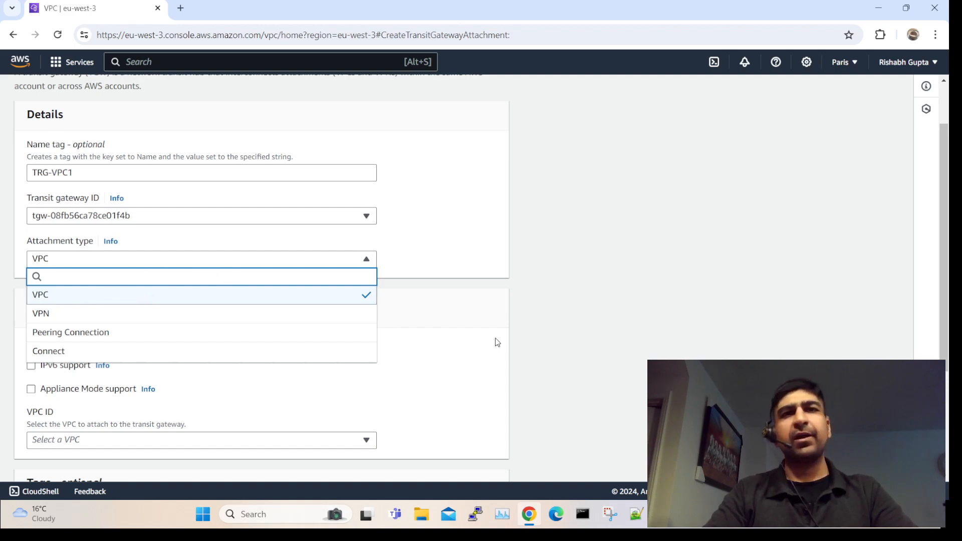
left_click(441, 342)
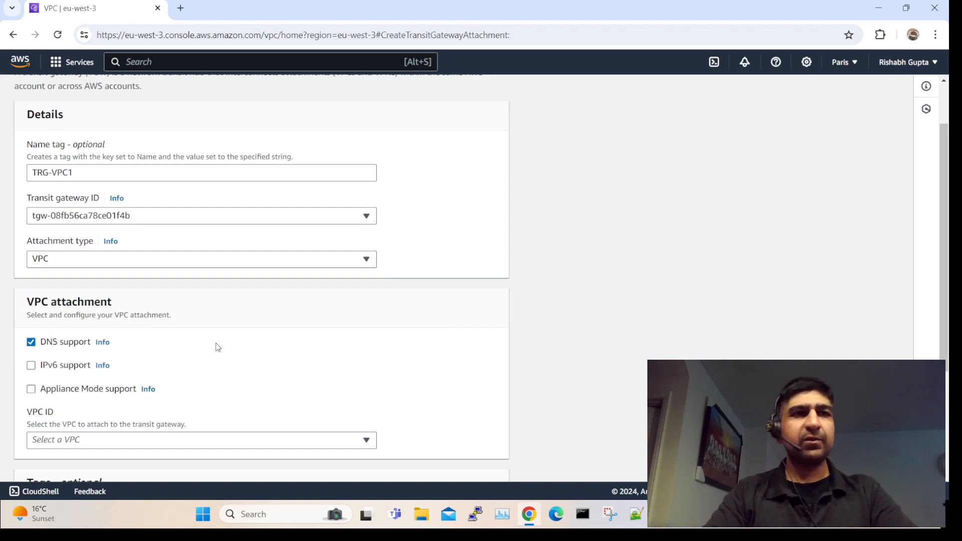
- Select VPC-1 with its eu-west-3c subnet for the TRG-VPC1 attachment and create the attachment
left_click_drag(944, 346, 944, 446)
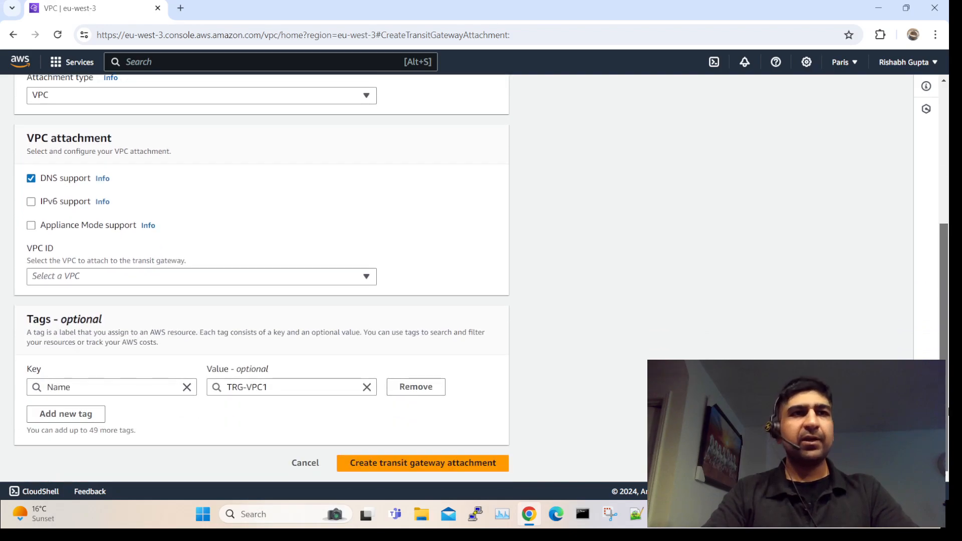
left_click(181, 275)
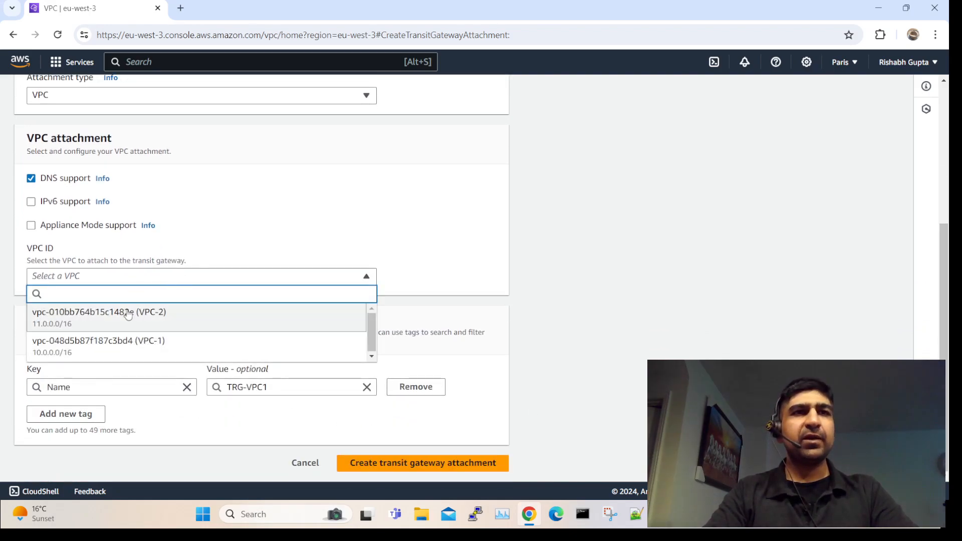
left_click(127, 343)
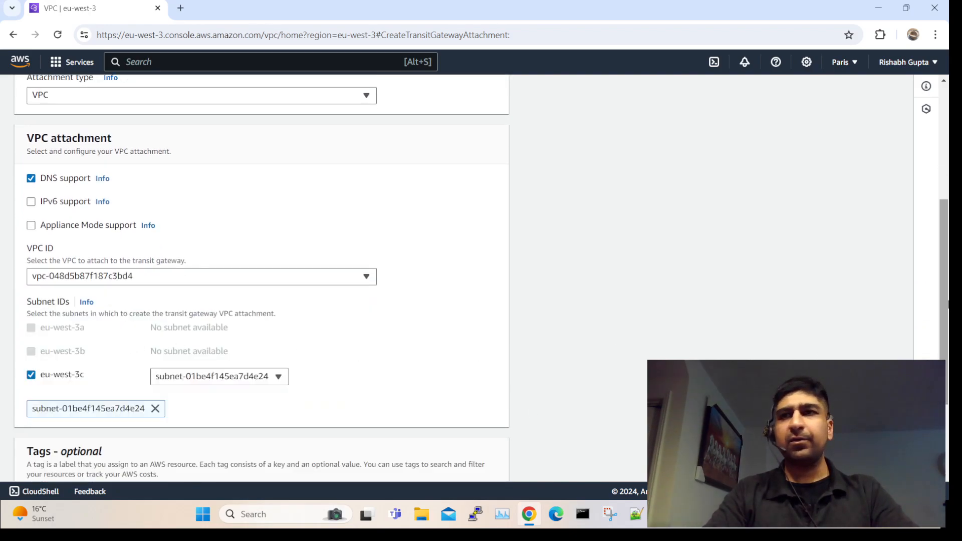
left_click_drag(944, 300, 944, 362)
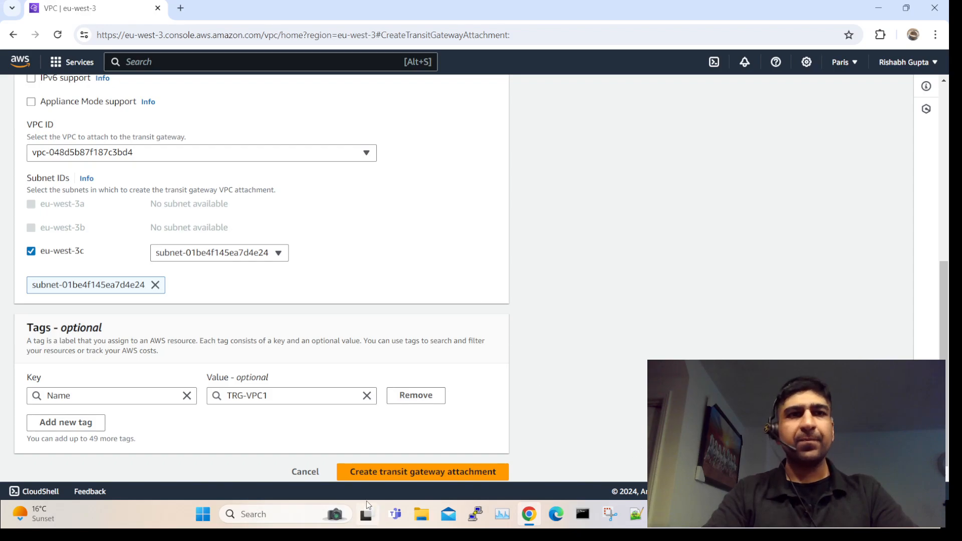
left_click(395, 473)
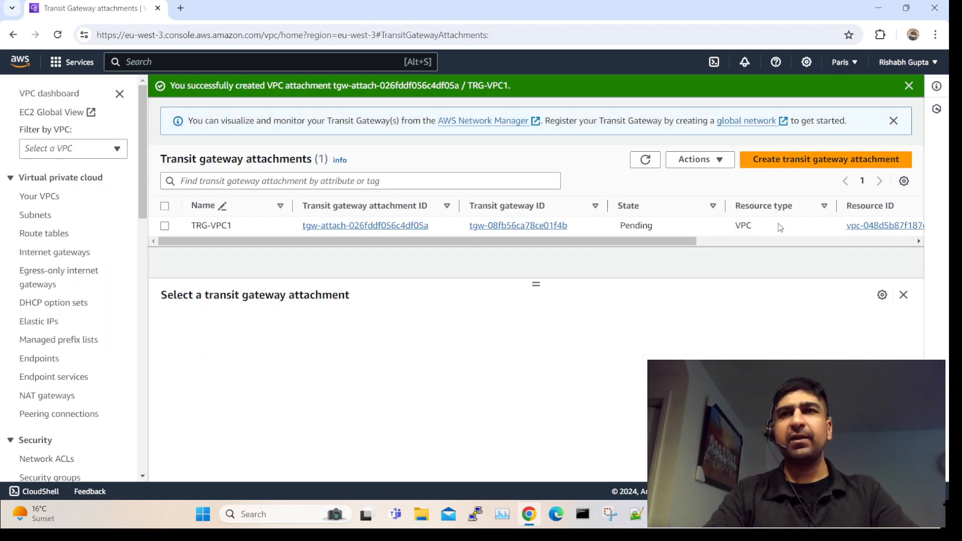
- Start a transit gateway attachment named TRG-VPC-2 on gateway TRG-VPC1-VPC2, keeping the attachment type VPC
left_click(794, 159)
left_click(181, 240)
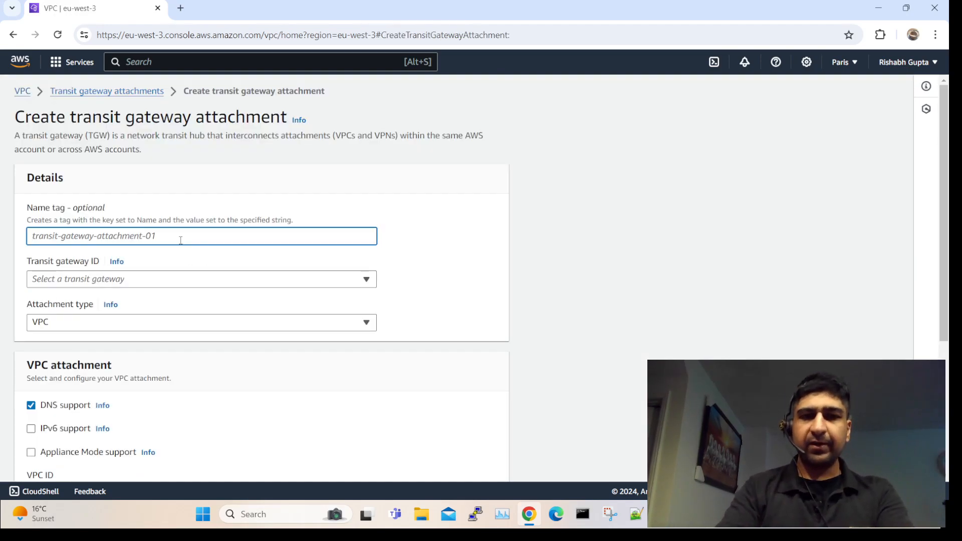
type("TRG-VPC-2")
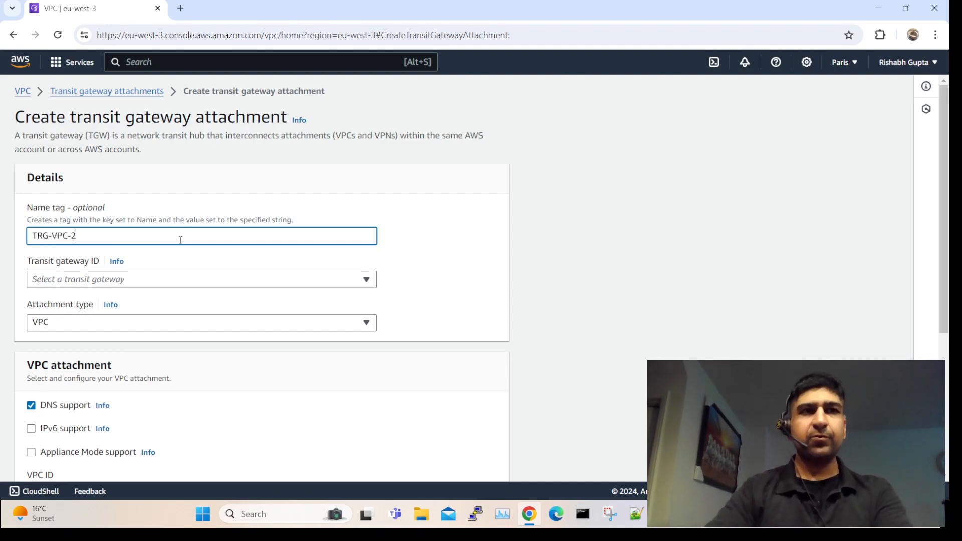
left_click(152, 280)
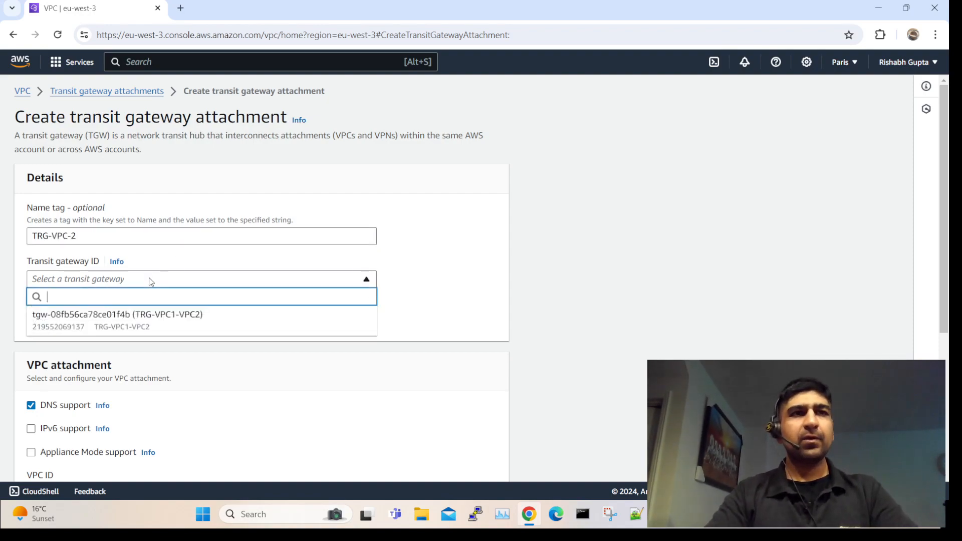
left_click(96, 315)
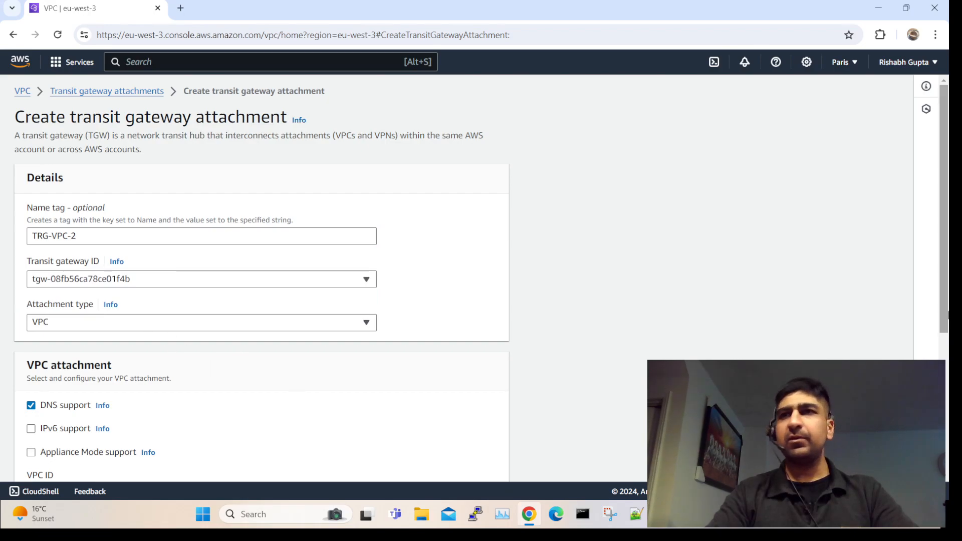
scroll(569, 457, "down", 3)
scroll(569, 457, "down", 1)
scroll(569, 457, "up", 2)
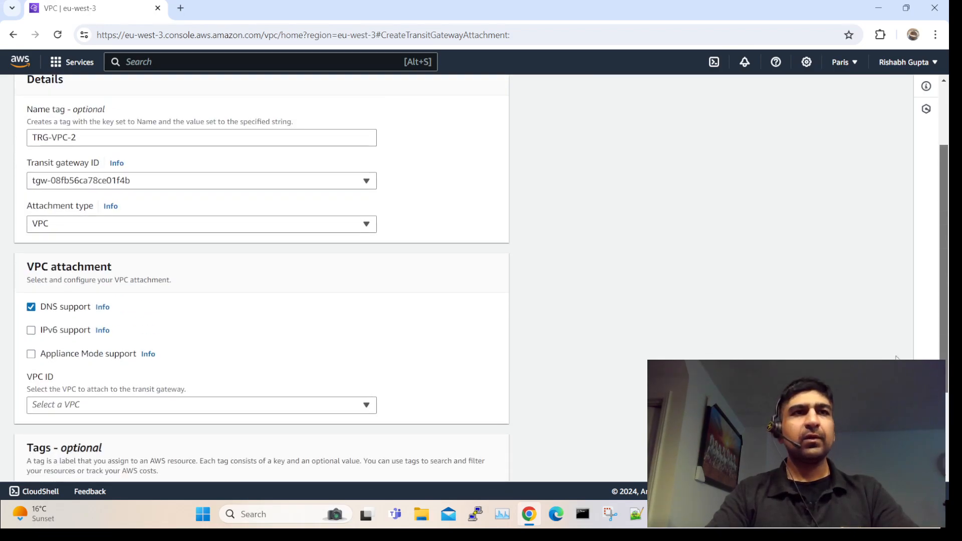
left_click(218, 229)
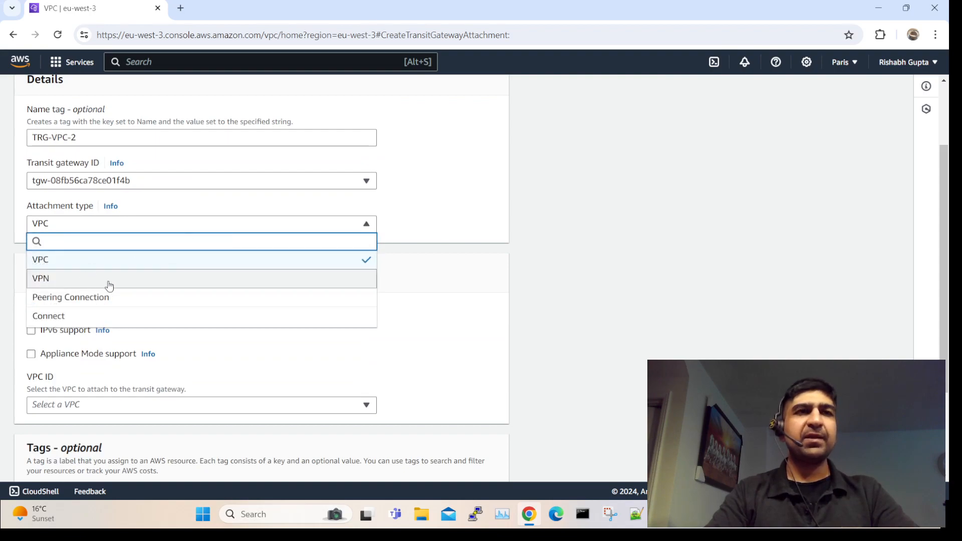
left_click(605, 302)
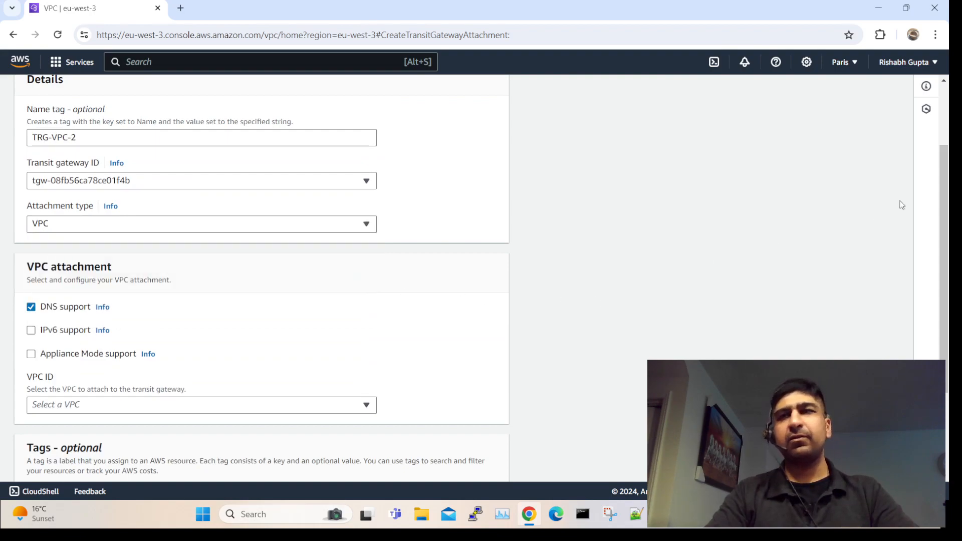
- Select VPC-2 with its eu-west-3c subnet for the TRG-VPC-2 attachment and create the attachment
left_click_drag(943, 210, 944, 289)
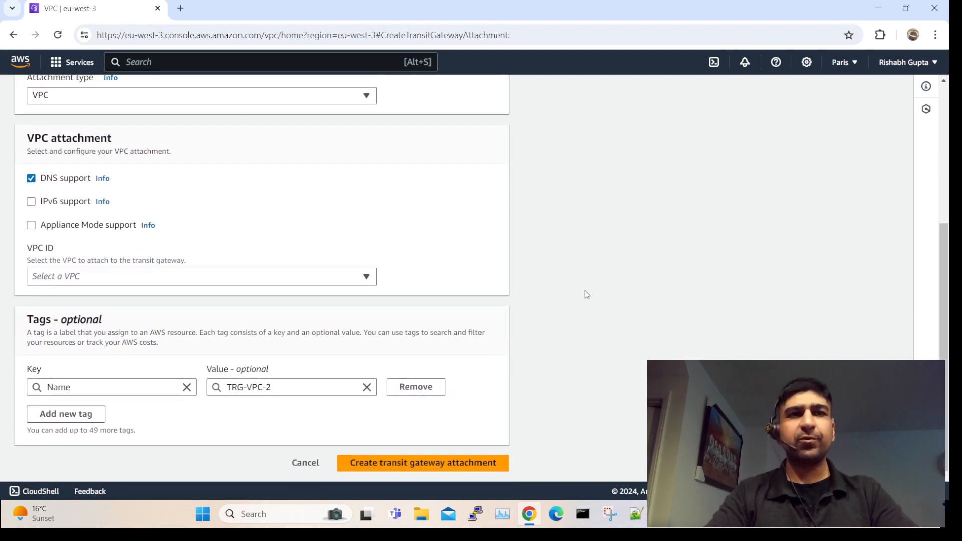
left_click(415, 464)
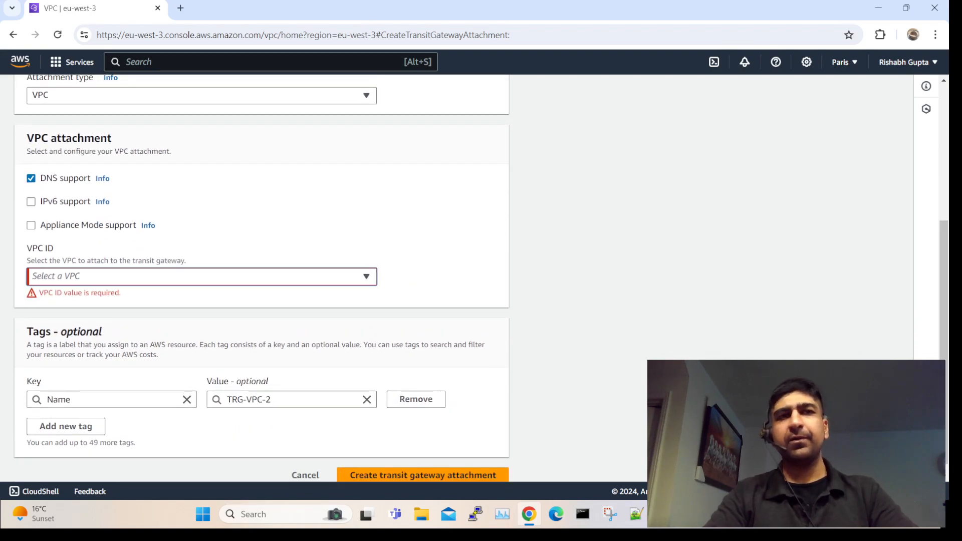
left_click(178, 277)
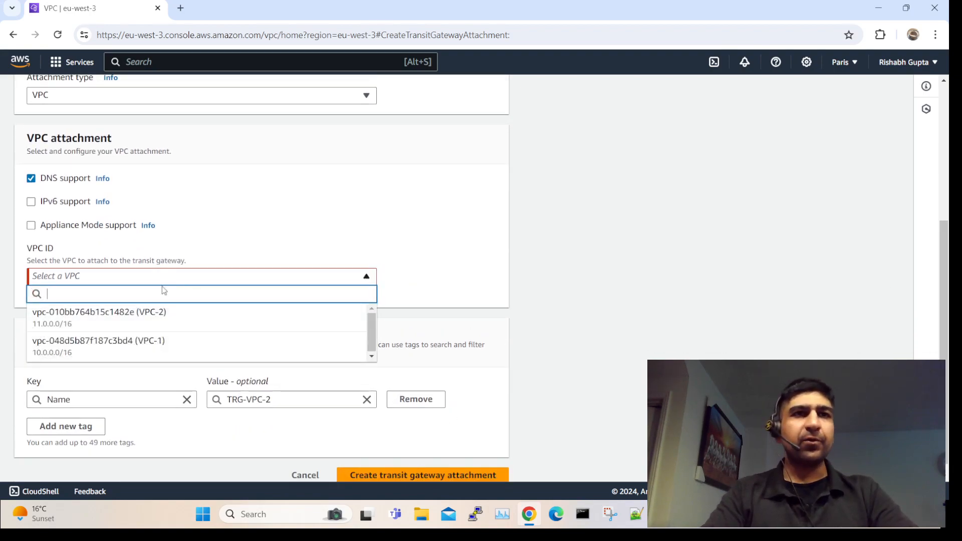
left_click(103, 321)
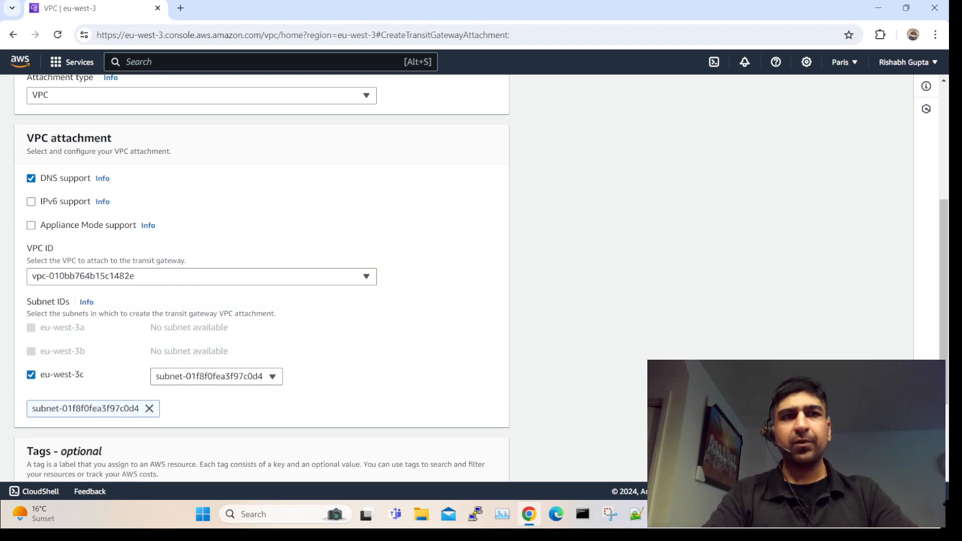
scroll(944, 350, "down", 3)
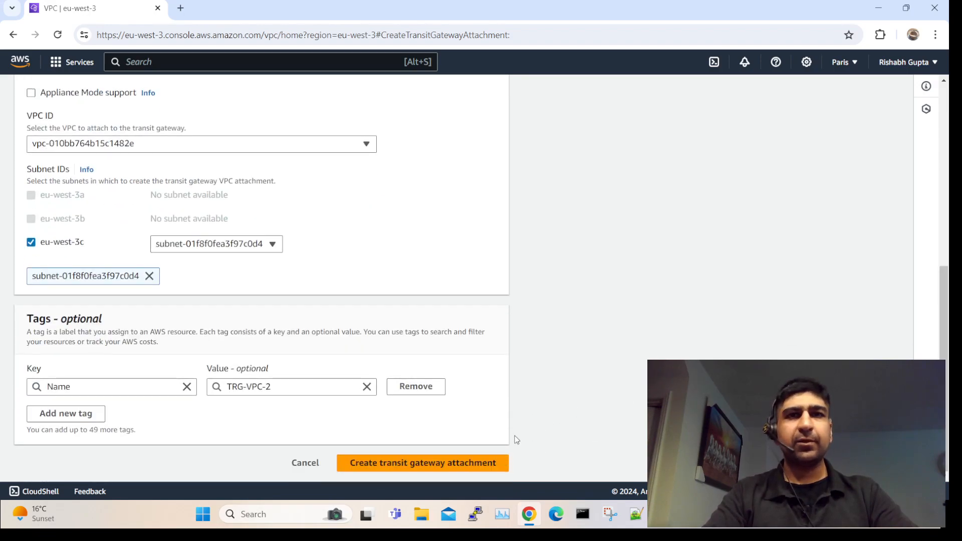
left_click(454, 464)
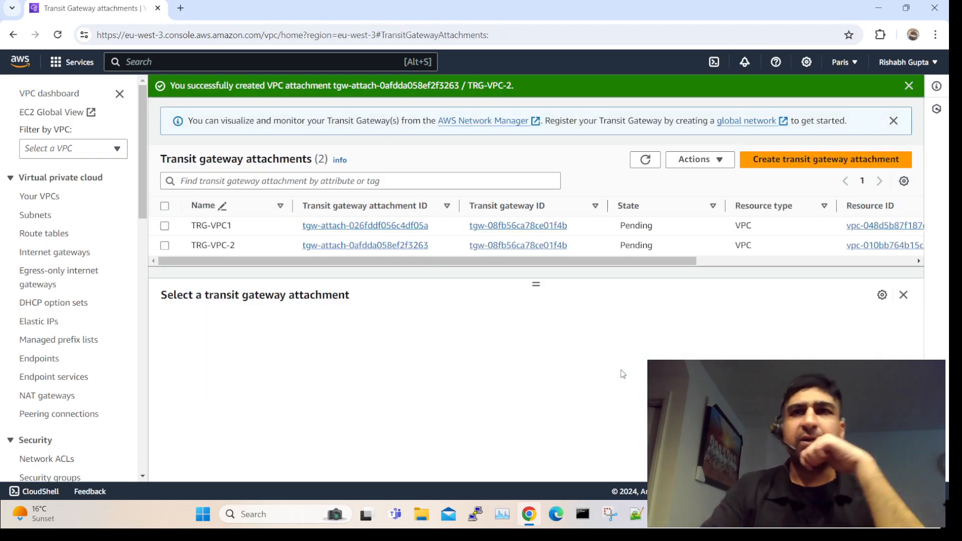
- Refresh the transit gateway attachments to check their states, and look at the details of attachment TRG-VPC1
left_click(645, 161)
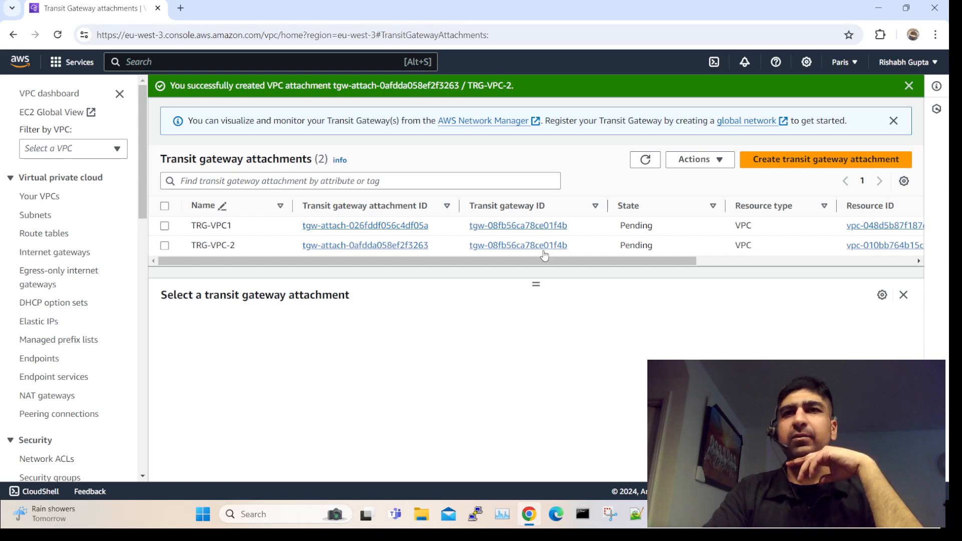
left_click(646, 161)
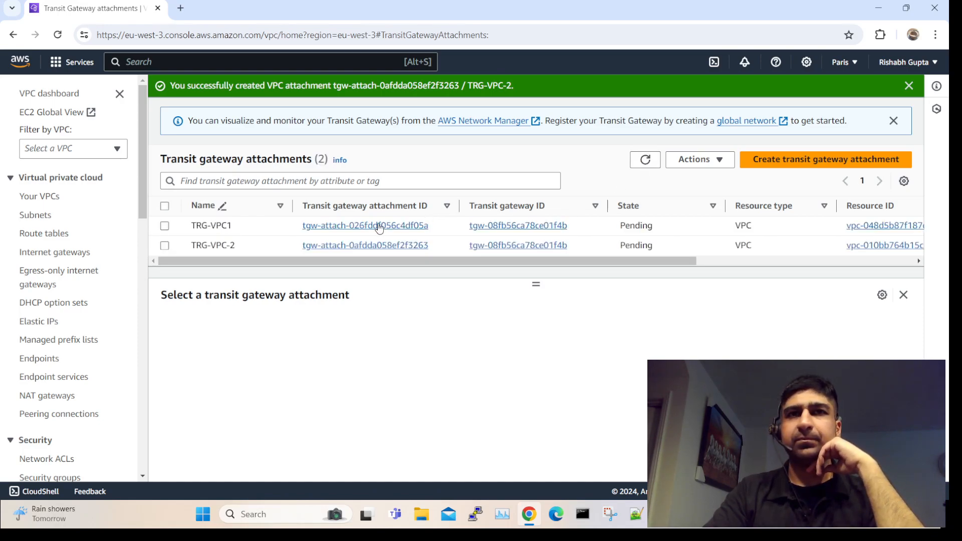
left_click(379, 225)
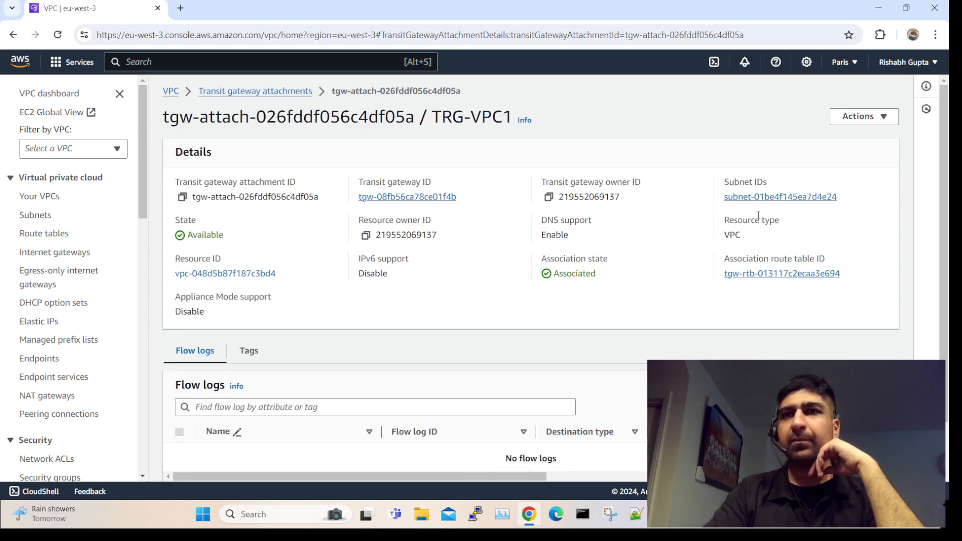
left_click(856, 118)
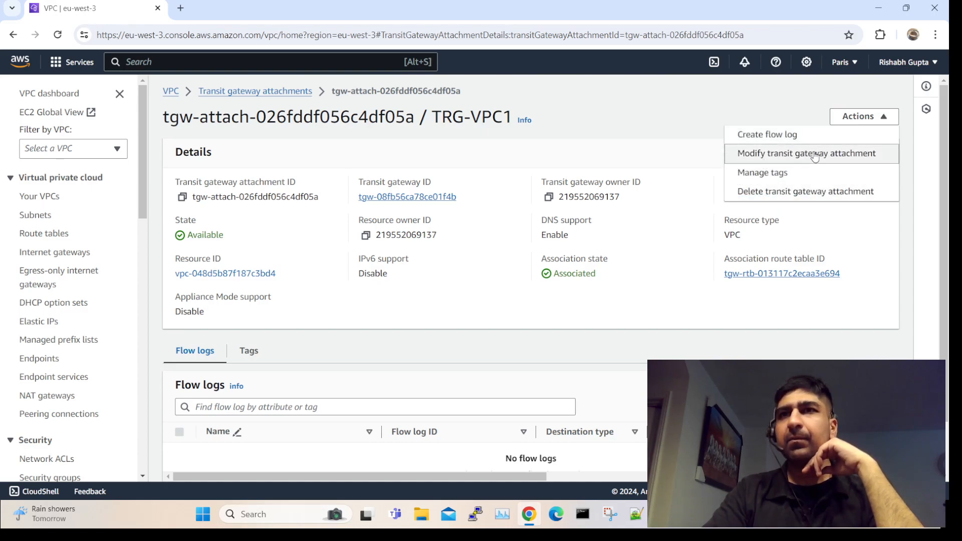
left_click(221, 92)
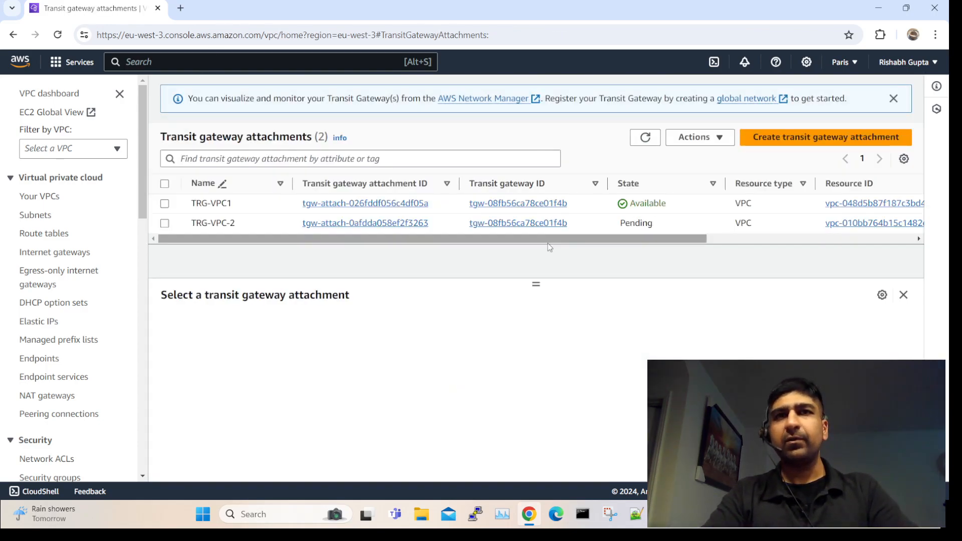
left_click(647, 140)
left_click(648, 141)
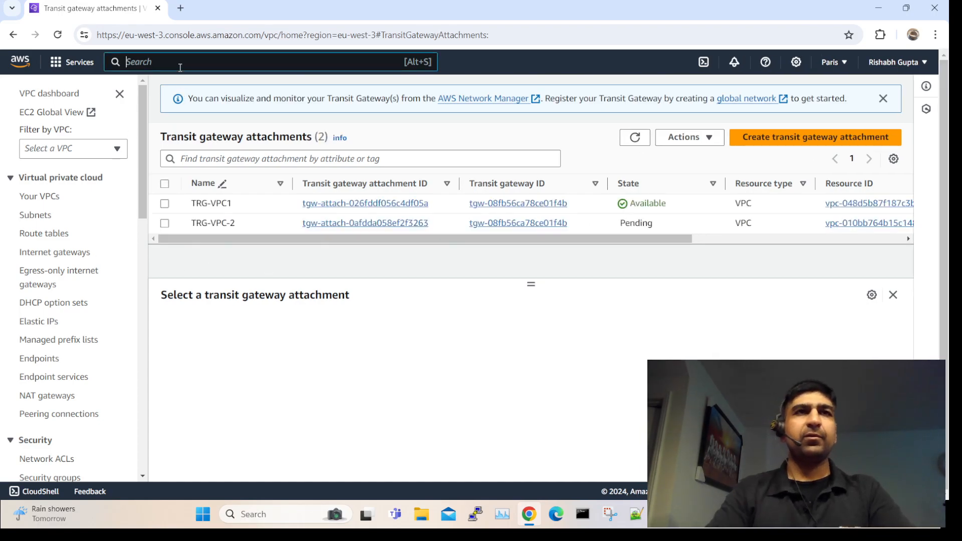
- Go to the EC2 service and start launching a new instance from the running instances list
left_click(179, 64)
type("ec2")
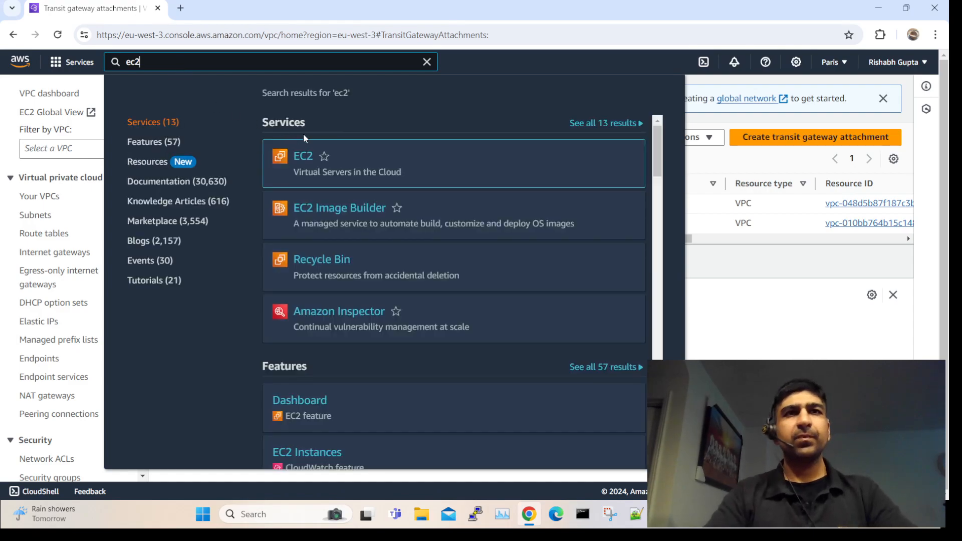
left_click(303, 155)
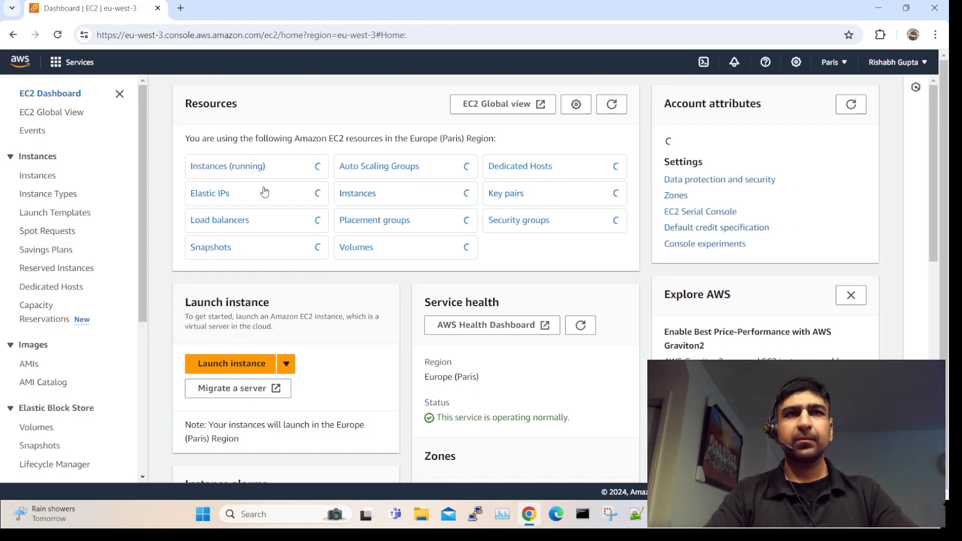
left_click(235, 163)
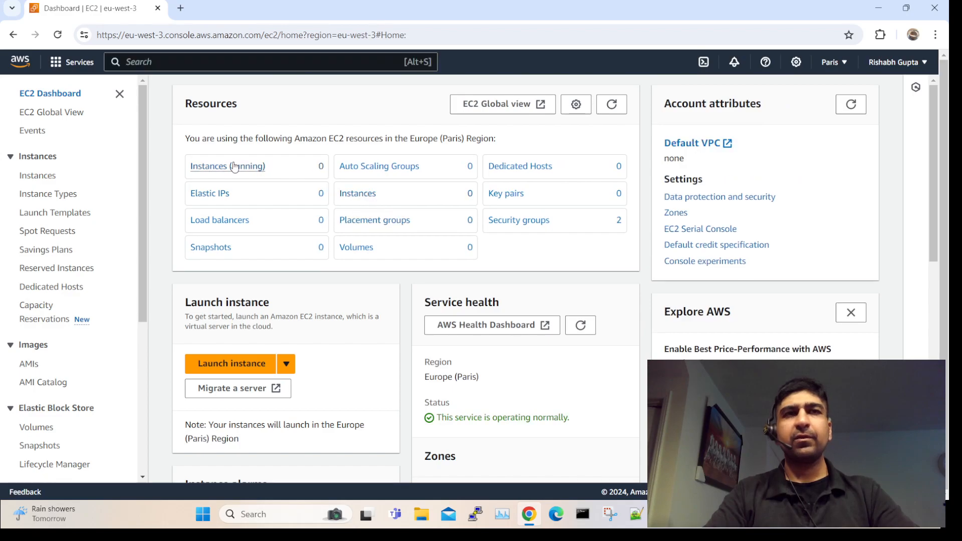
left_click(852, 90)
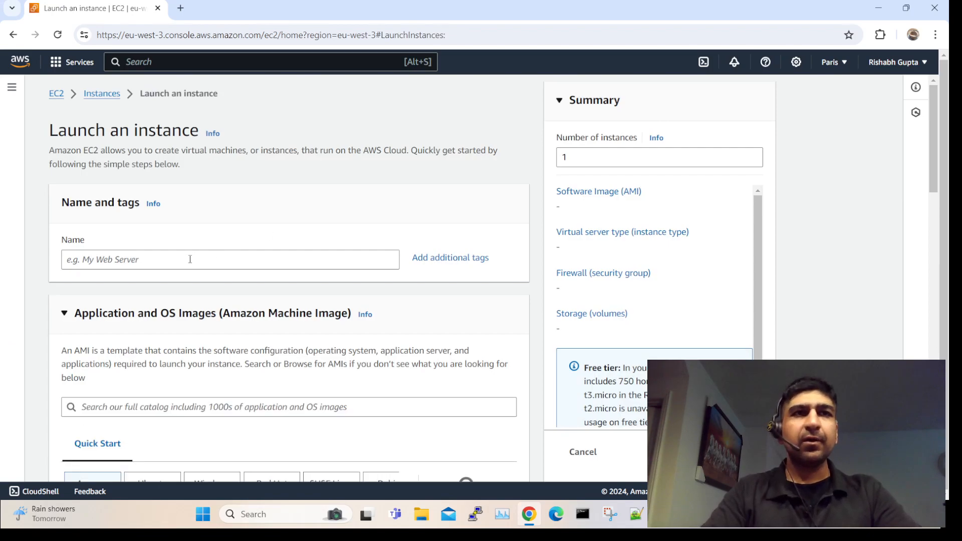
- Name the instance INS-VPC-1 and choose the Amazon Linux 2 AMI (HVM) - Kernel 5.10, SSD Volume Type image
left_click(189, 259)
type("INS")
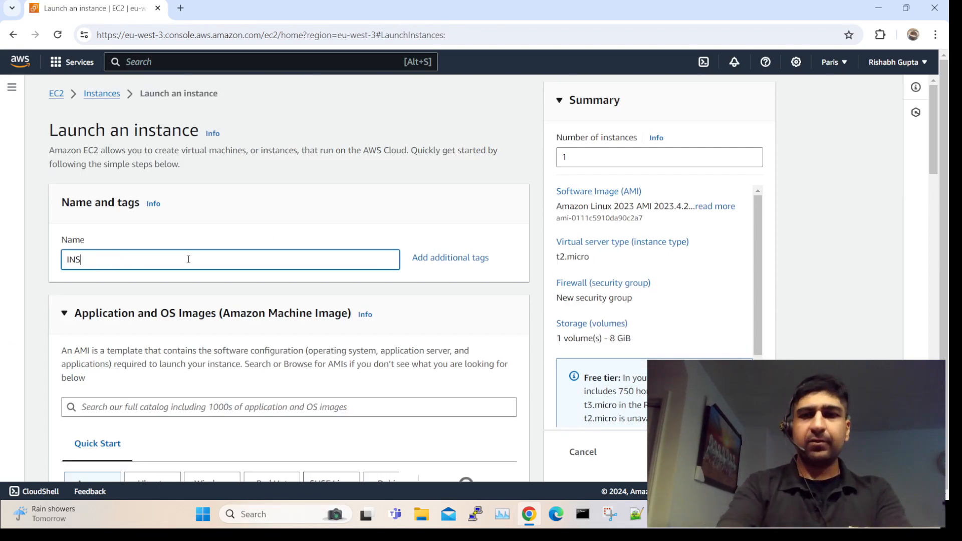
type("-VPC-1")
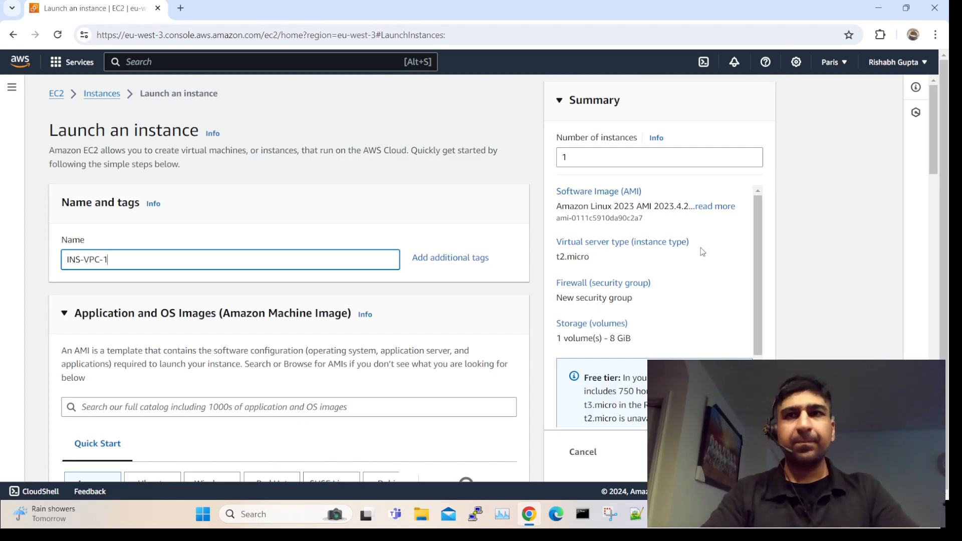
left_click_drag(946, 136, 945, 188)
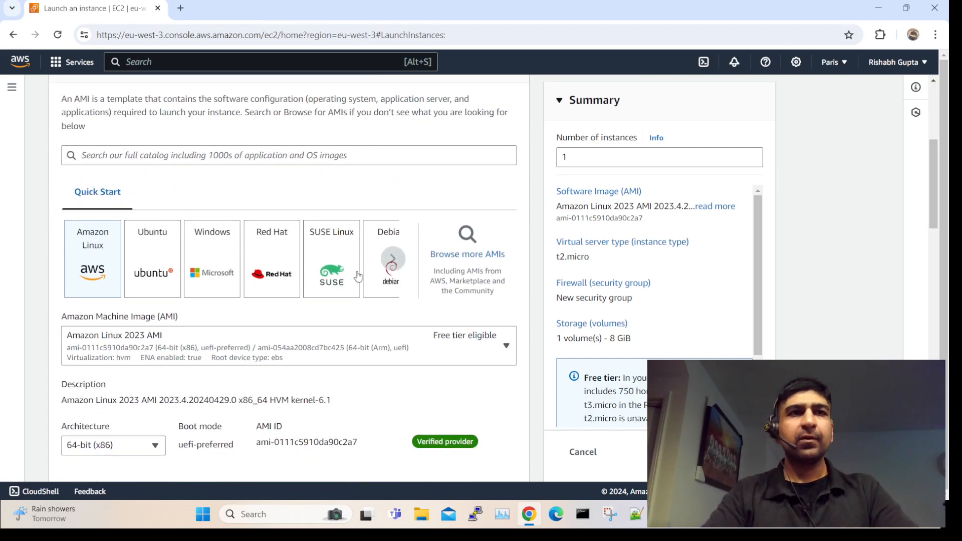
left_click(138, 340)
left_click(162, 188)
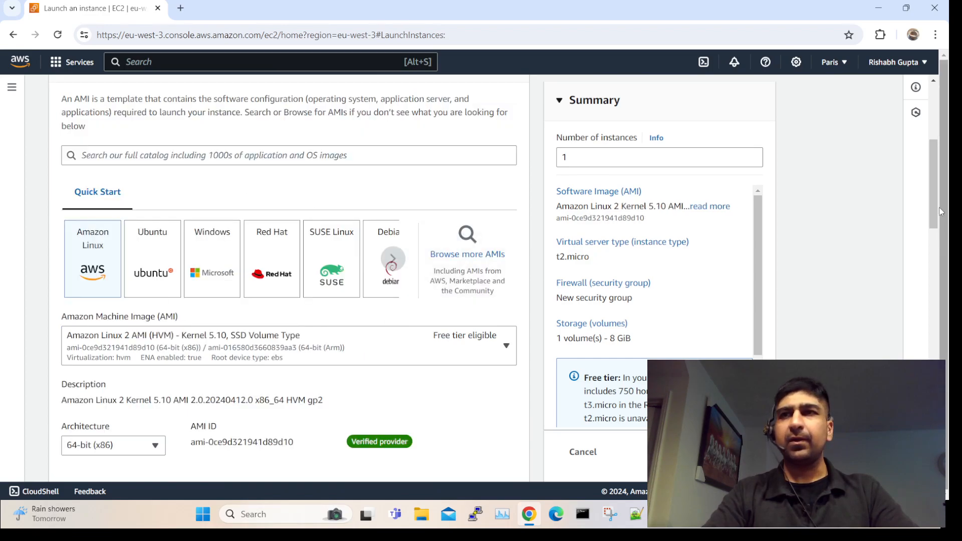
- Proceed without a key pair and allow HTTPS and HTTP traffic from the internet in the new security group
left_click_drag(944, 212, 946, 332)
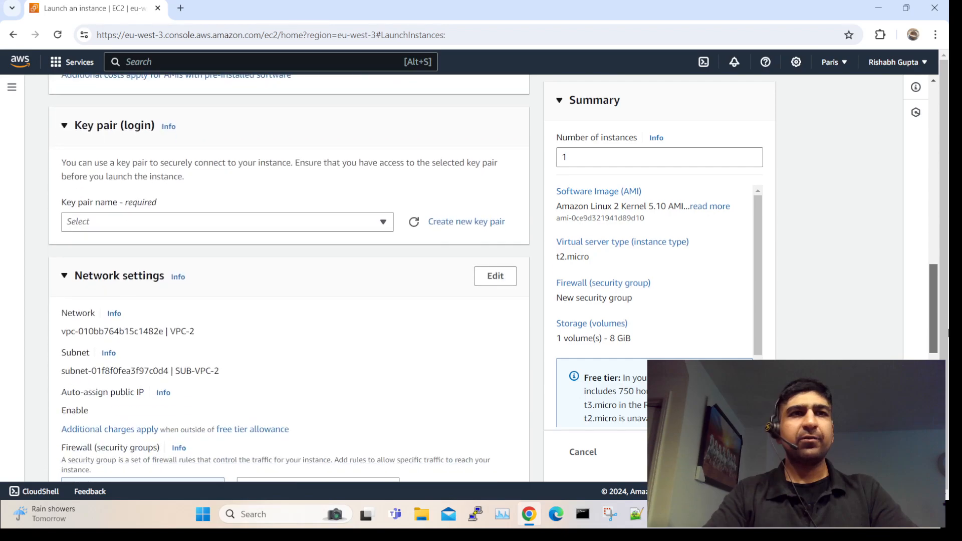
left_click(321, 214)
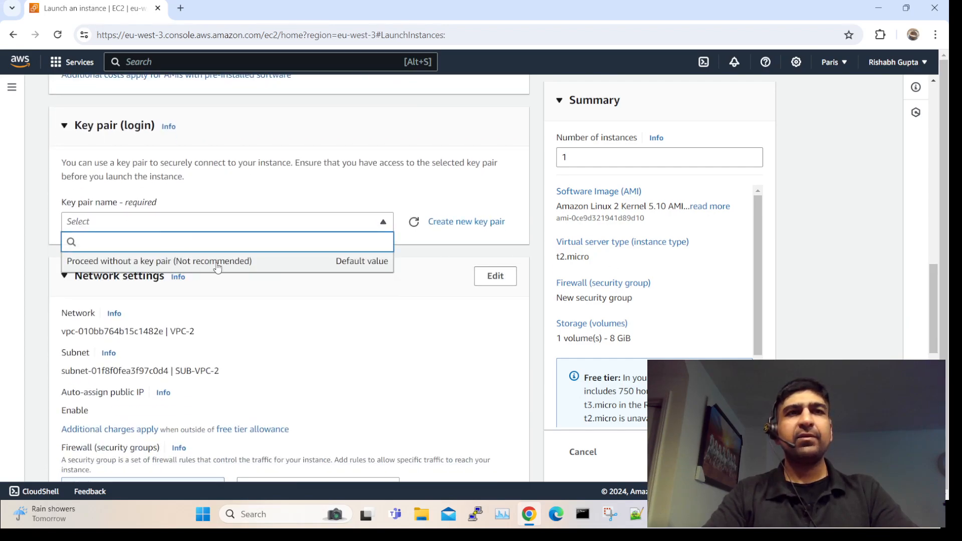
left_click(191, 261)
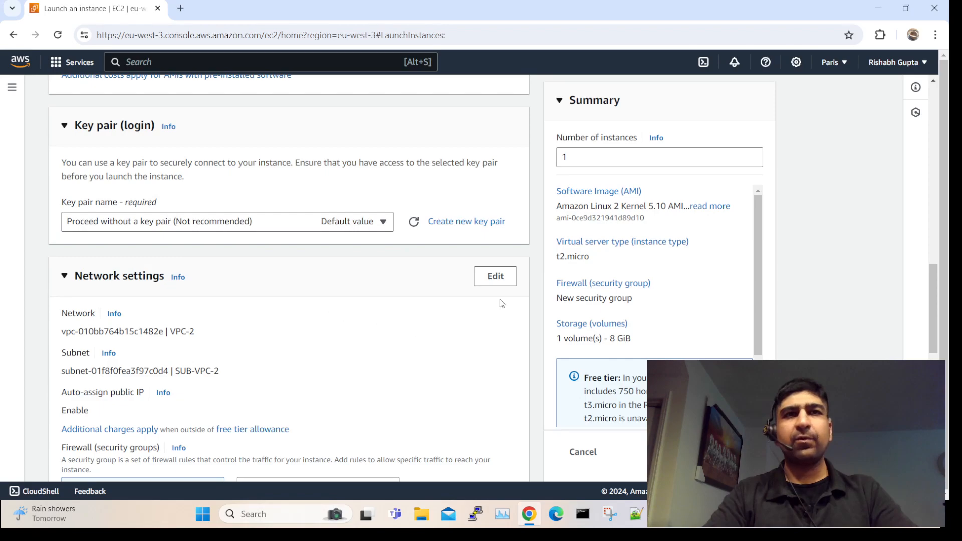
left_click_drag(945, 304, 945, 364)
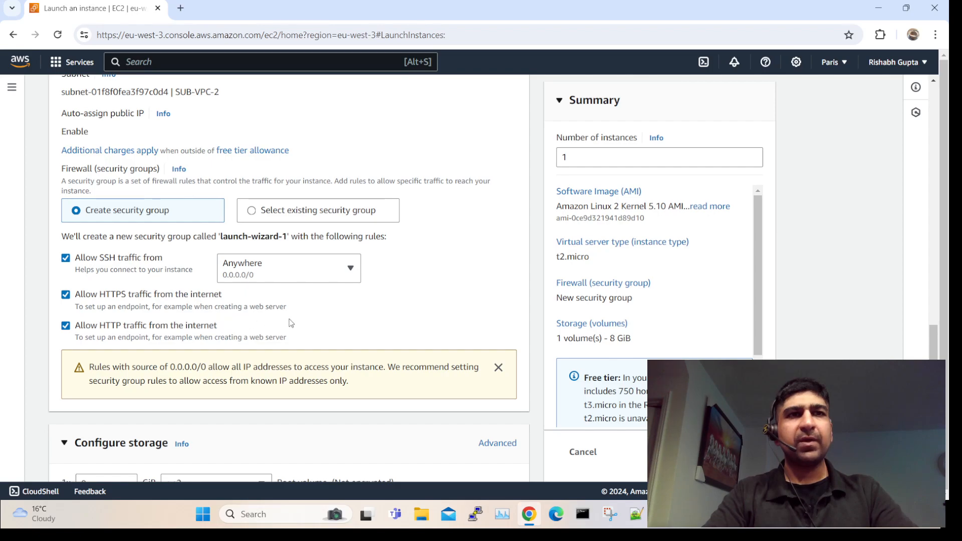
left_click(498, 368)
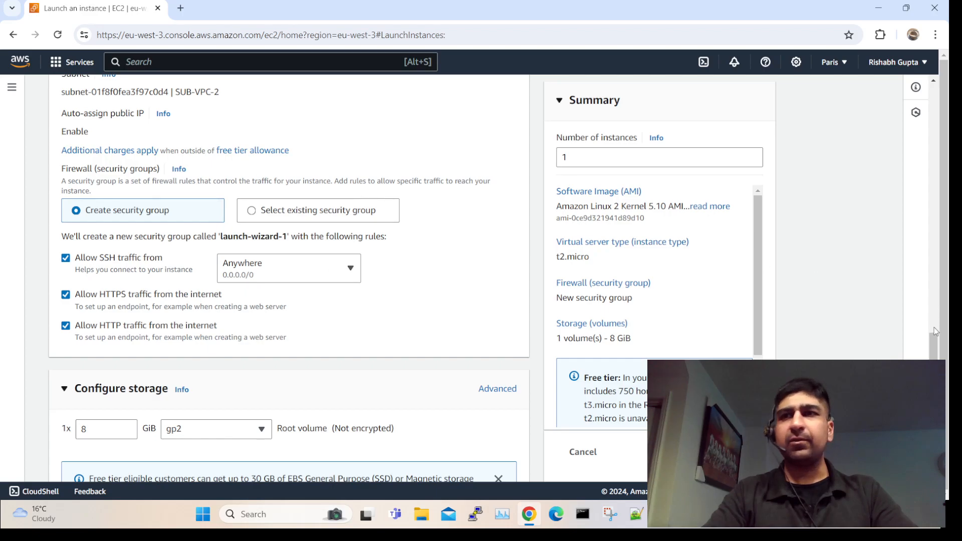
- Edit the network settings and add an inbound security group rule of type All ICMP - IPv4 with source type Anywhere
scroll(558, 216, "up", 4)
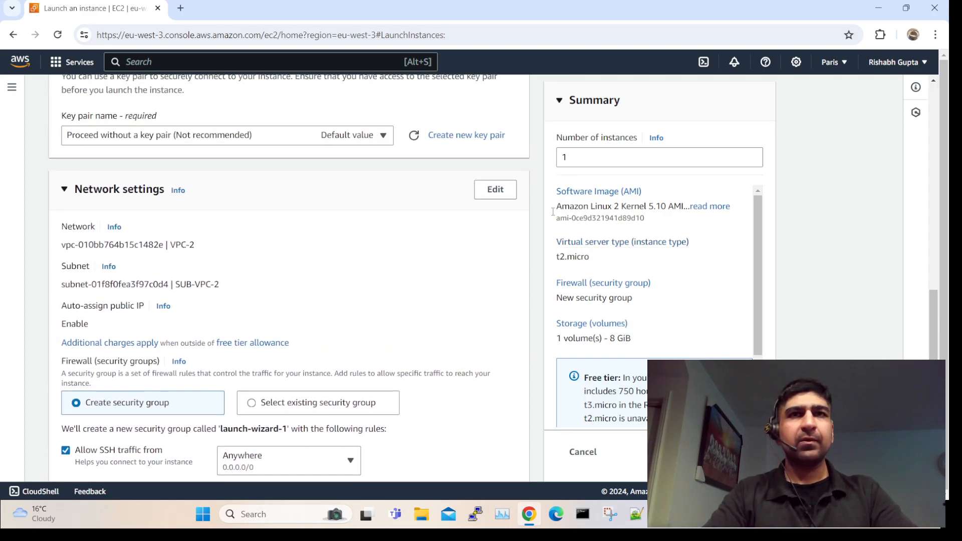
left_click(494, 189)
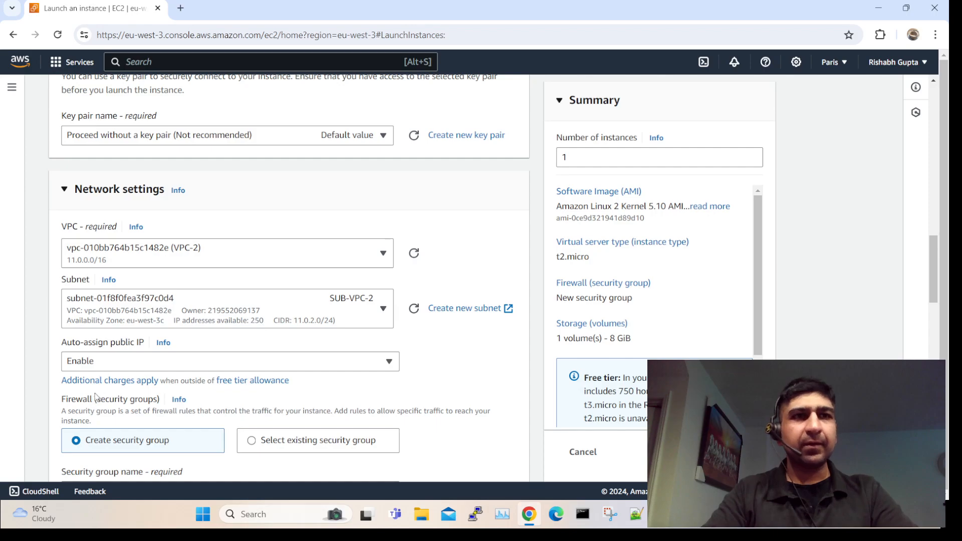
left_click_drag(936, 271, 948, 387)
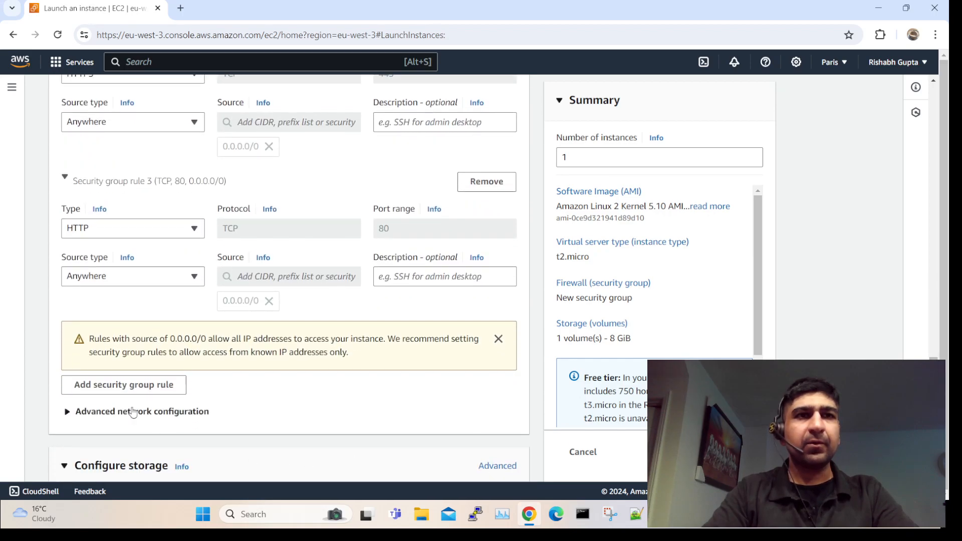
left_click(114, 395)
left_click(126, 386)
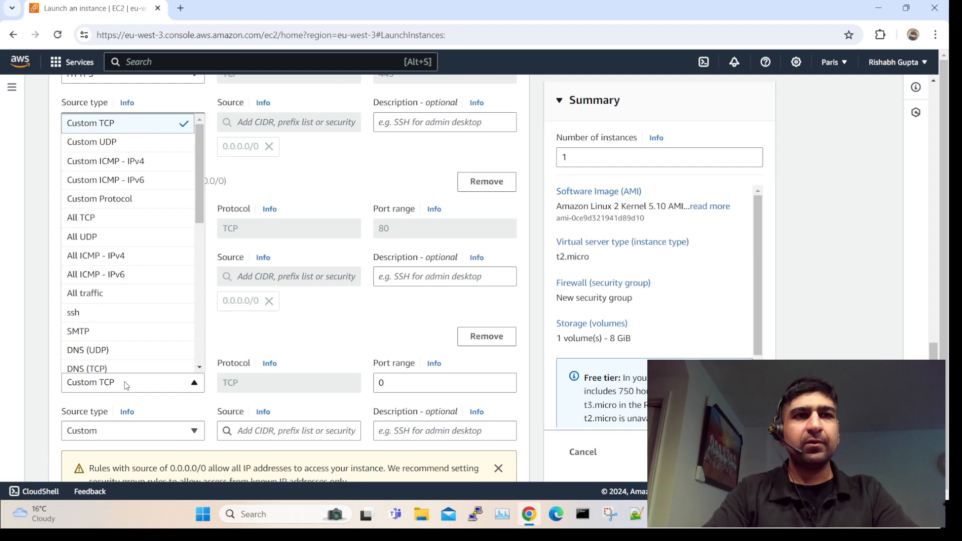
key("i")
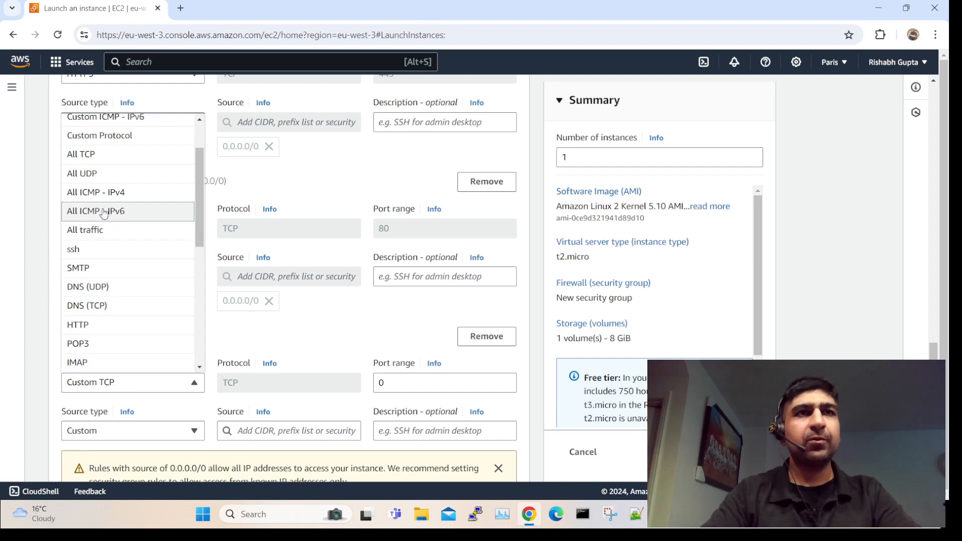
left_click(95, 192)
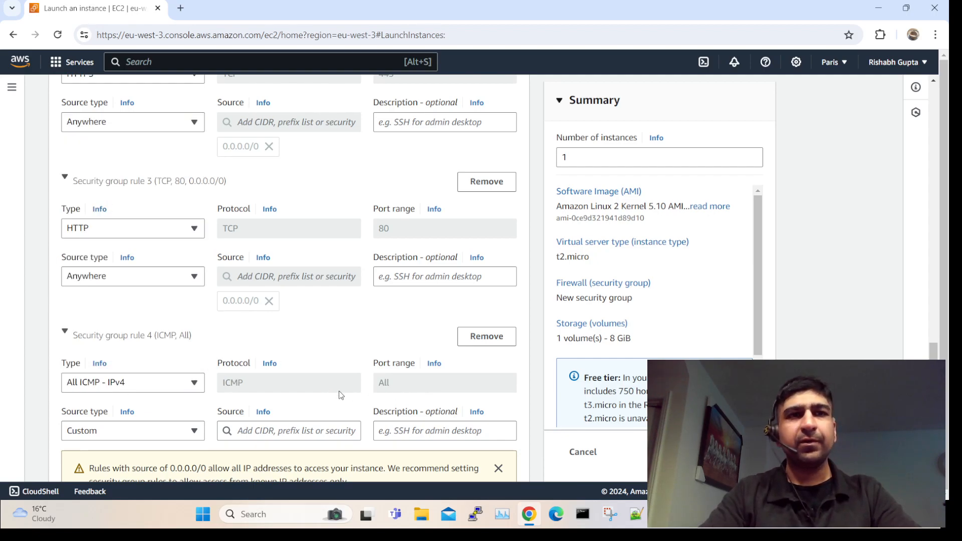
left_click(173, 426)
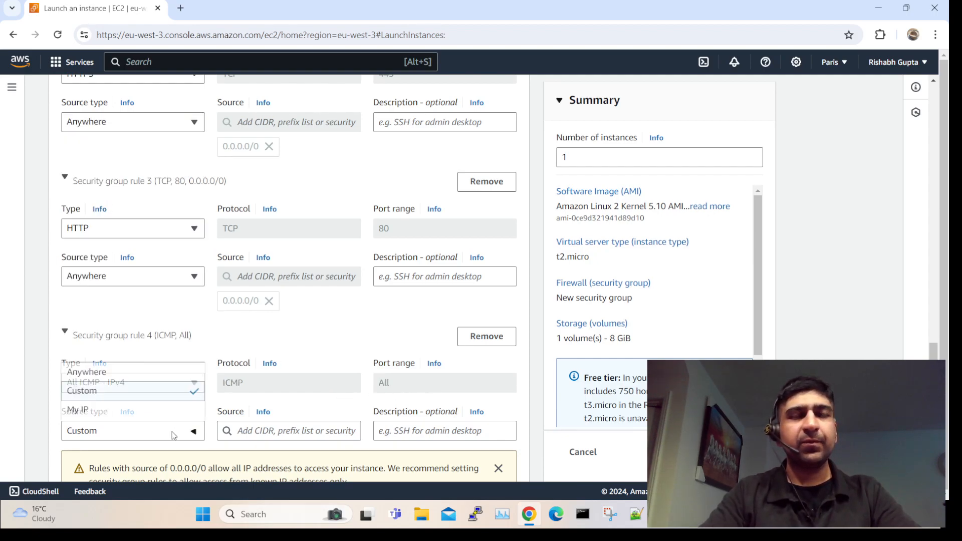
left_click(113, 374)
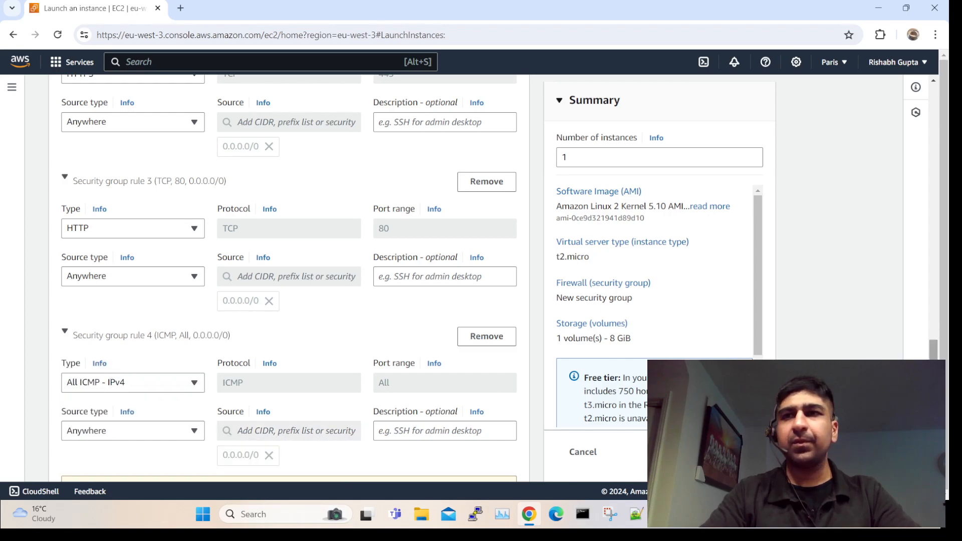
- Place the instance in VPC-1 with its subnet SUB-VPC-1
scroll(945, 418, "down", 5)
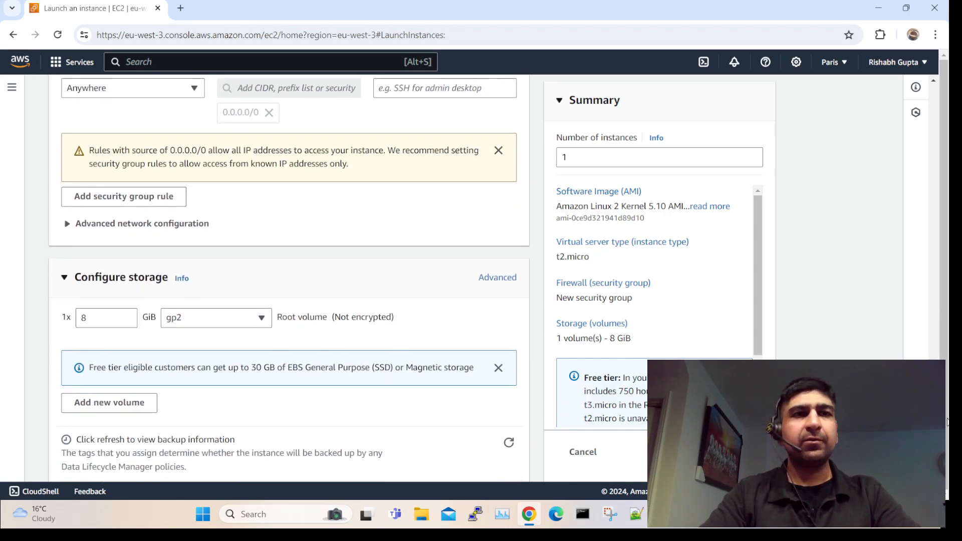
scroll(946, 421, "down", 2)
left_click_drag(948, 445, 908, 296)
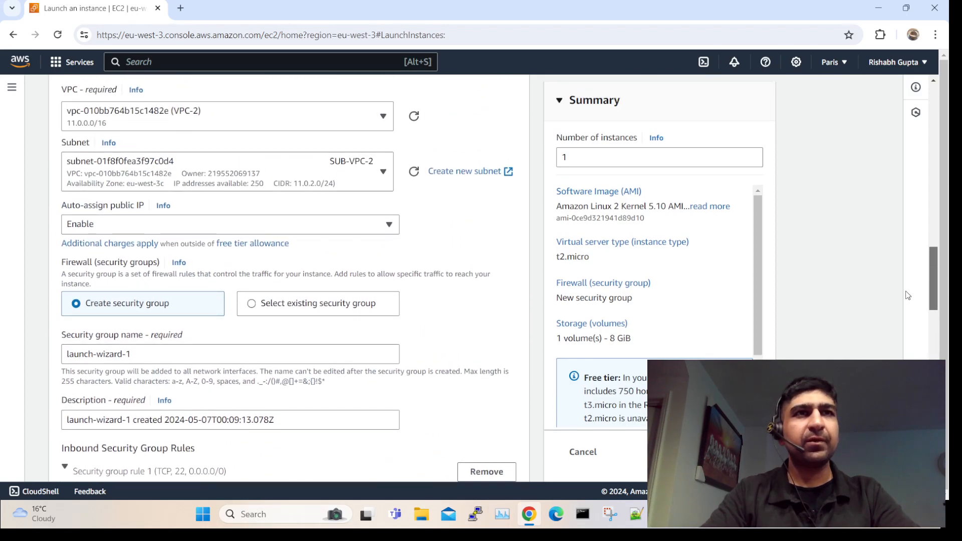
left_click(383, 118)
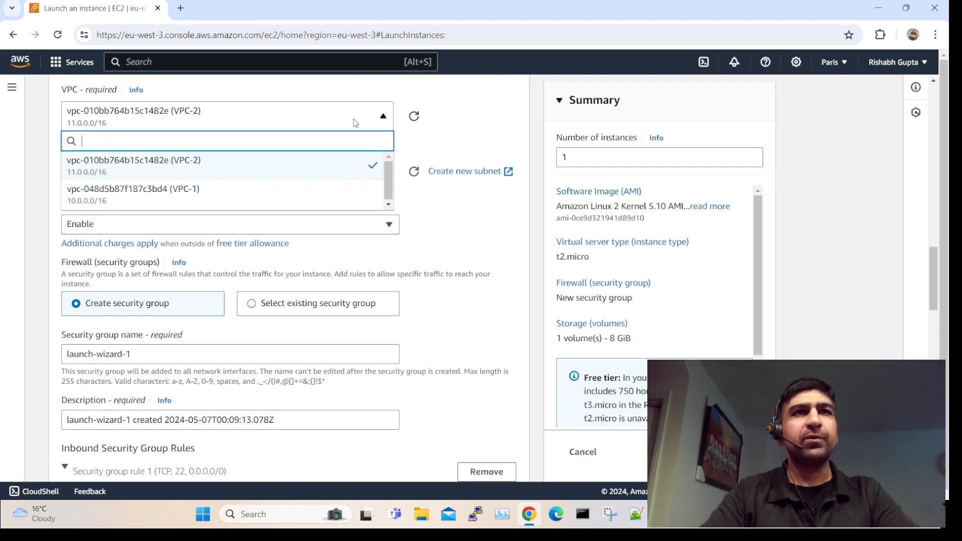
left_click(120, 187)
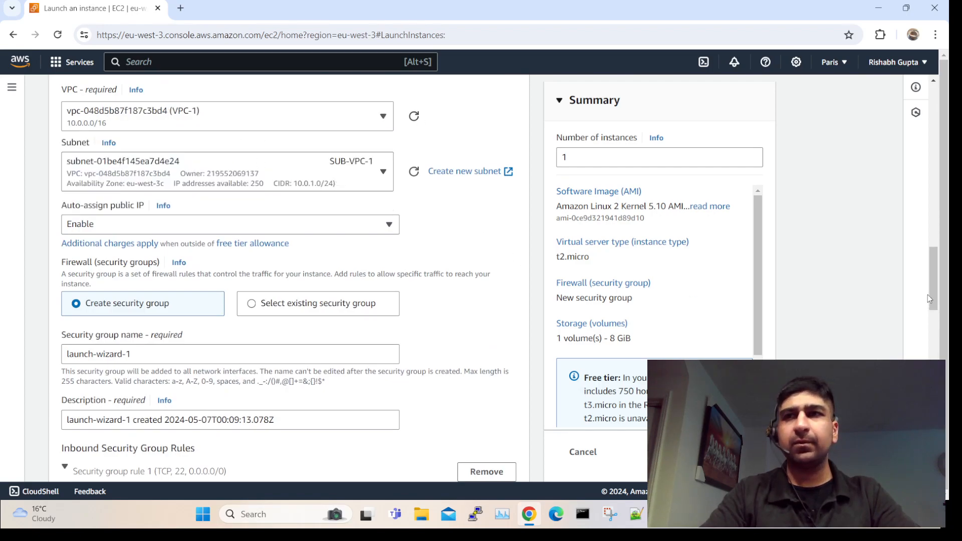
- Dismiss the open-source rules warning below the inbound security group rules and launch the INS-VPC-1 instance
left_click_drag(932, 299, 932, 404)
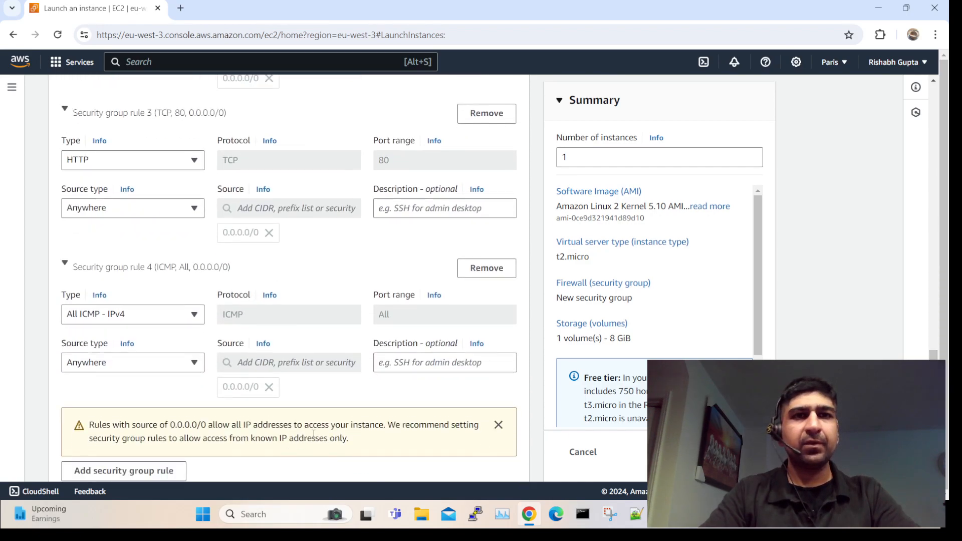
left_click(498, 425)
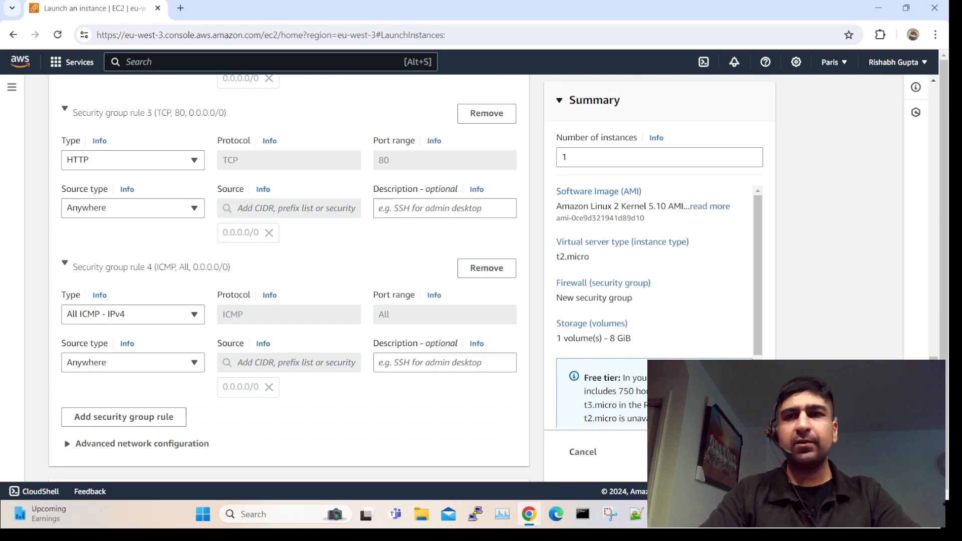
left_click(731, 451)
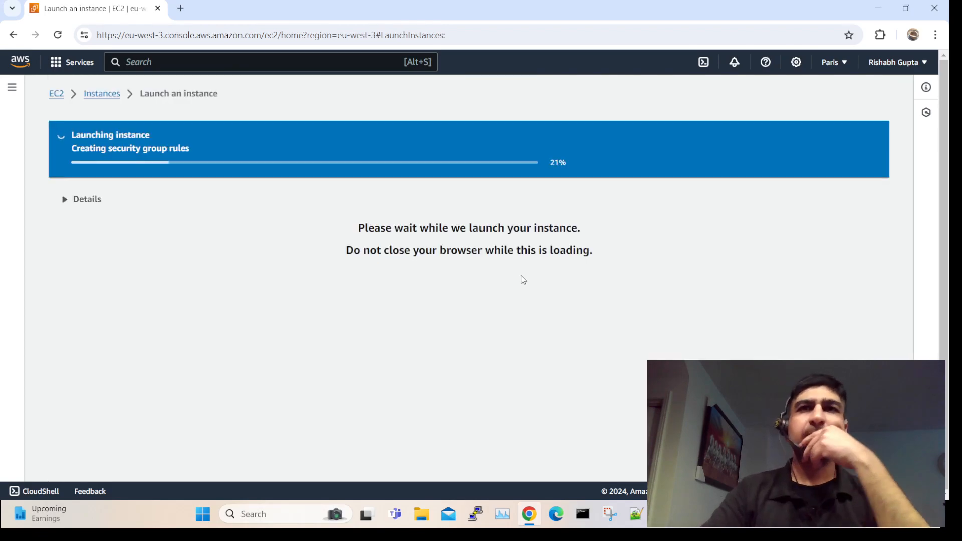
- Return to the instances list, start launching another instance and name it INS-VPC-2
left_click(105, 93)
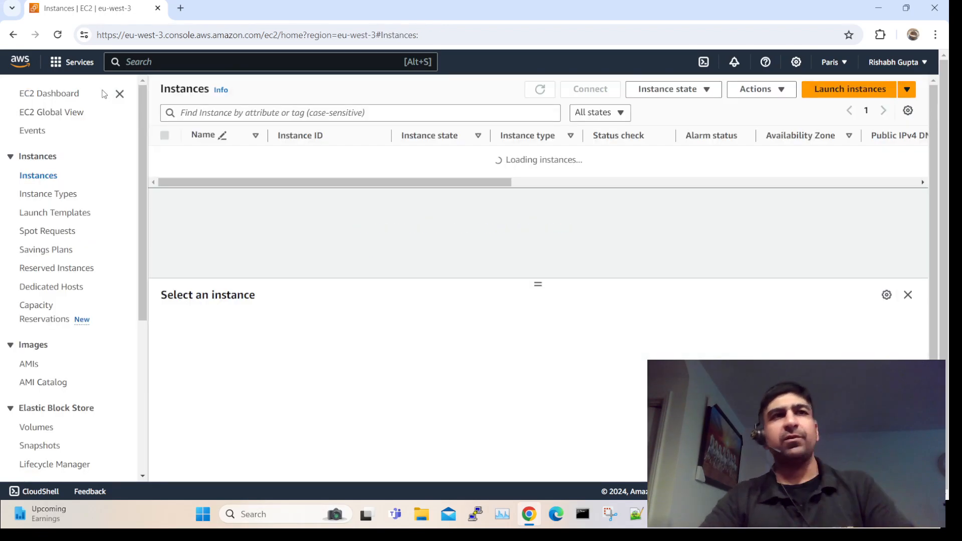
left_click(859, 90)
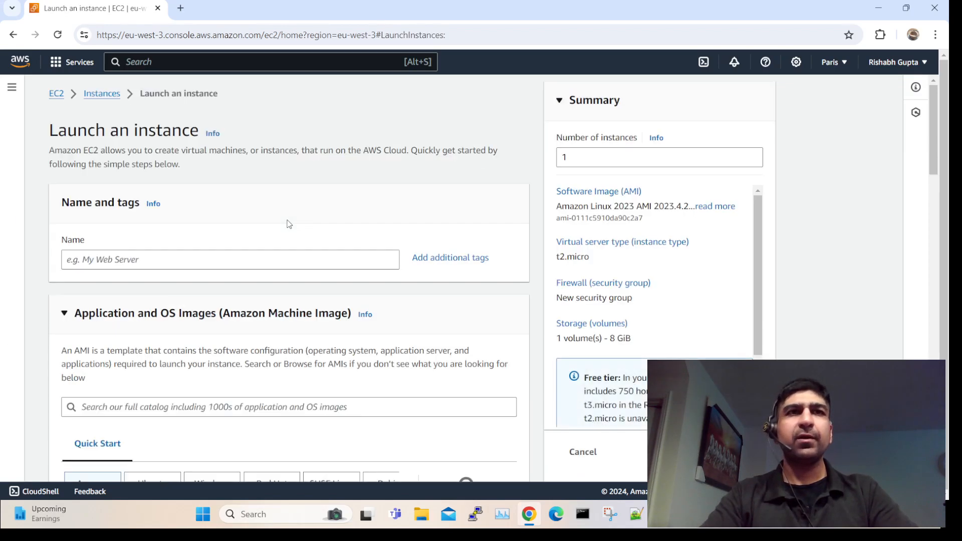
left_click(140, 264)
type("INS")
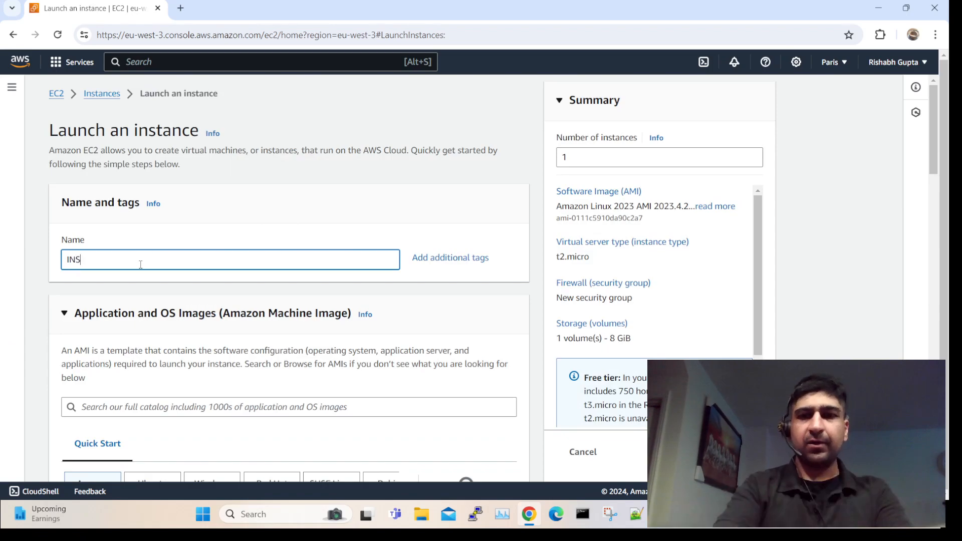
type("-VPC-2")
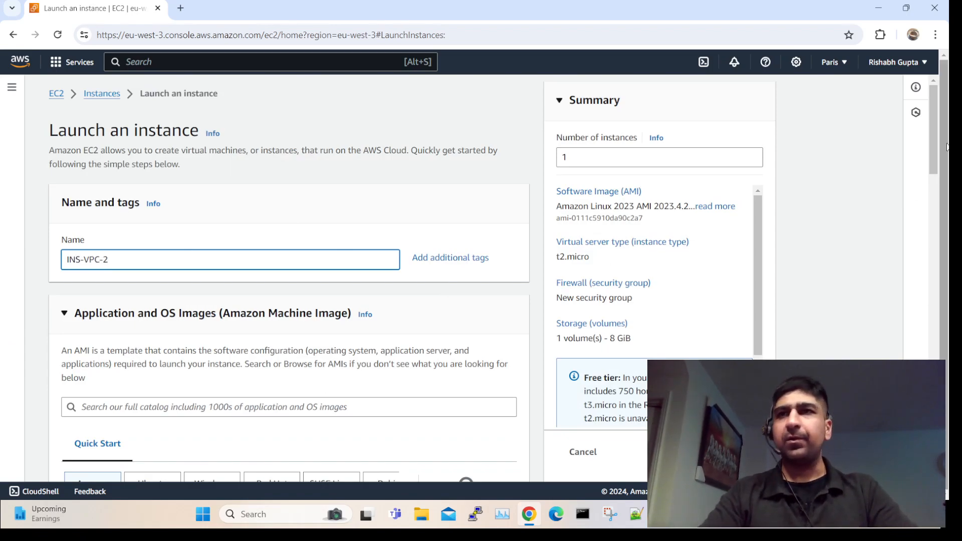
- Choose the Amazon Linux 2 AMI (HVM) - Kernel 5.10, SSD Volume Type image for INS-VPC-2
scroll(933, 139, "down", 3)
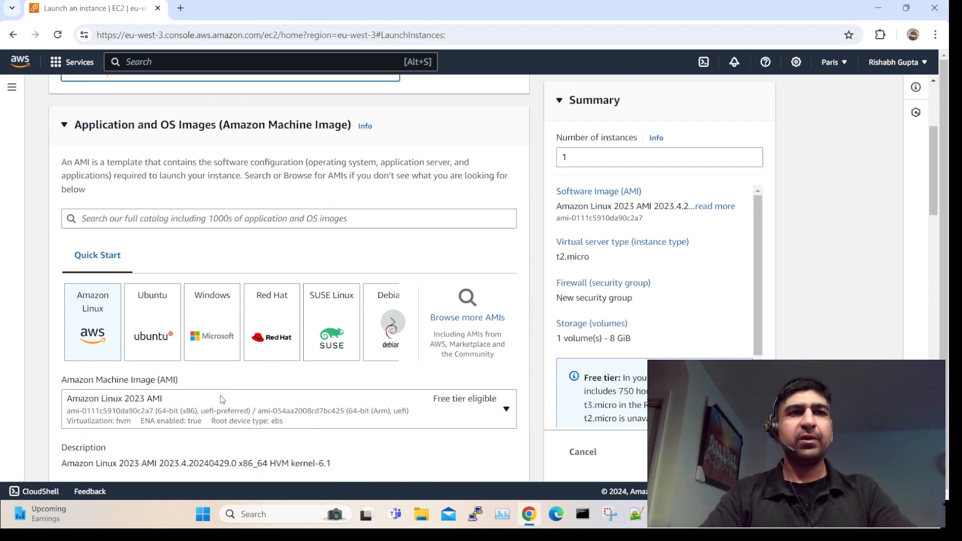
left_click(208, 416)
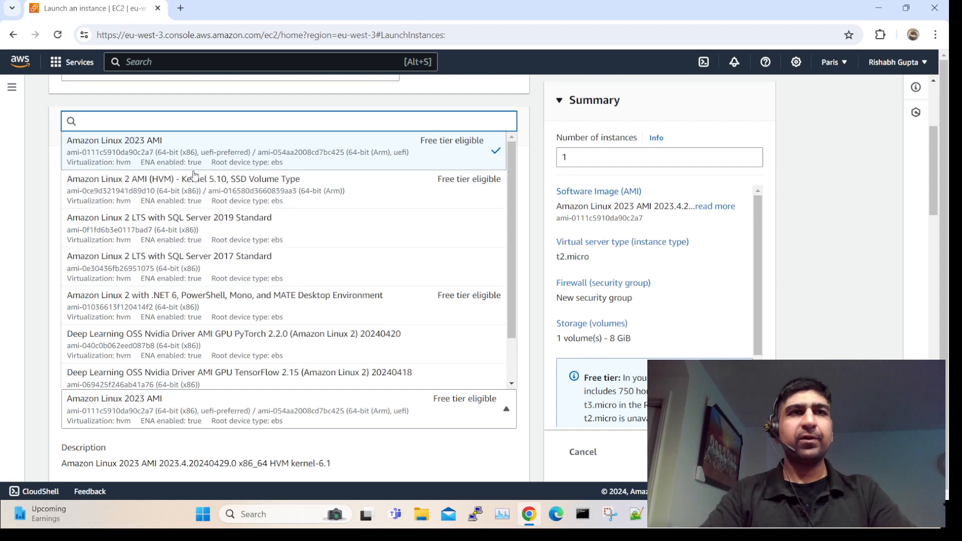
key("Return")
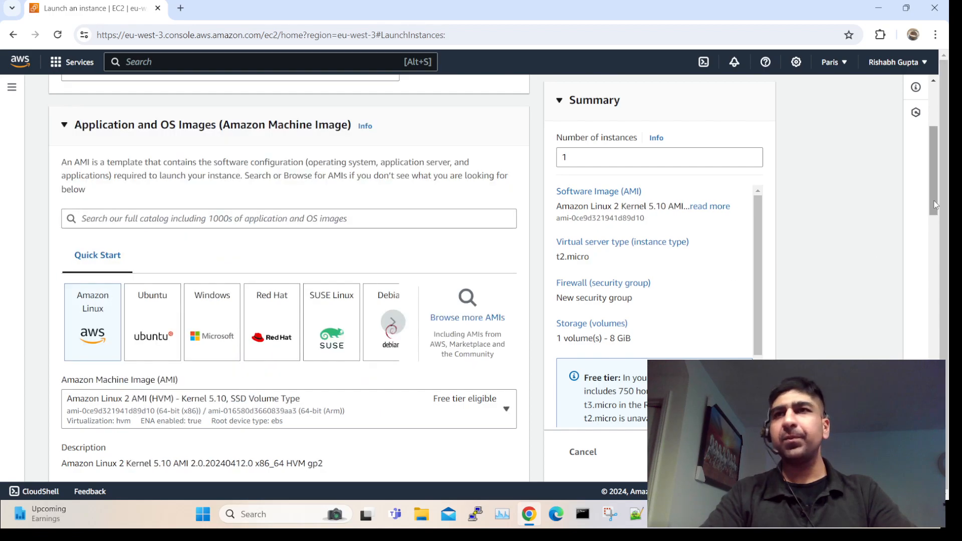
- Proceed without a key pair for INS-VPC-2 and allow HTTPS and HTTP traffic from the internet in its new security group
left_click_drag(929, 197, 945, 356)
left_click(231, 149)
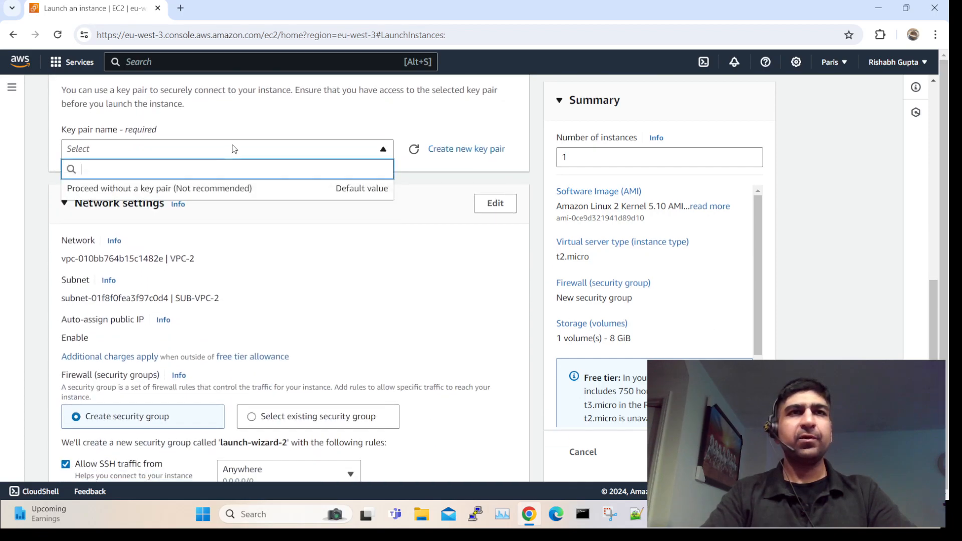
left_click(226, 189)
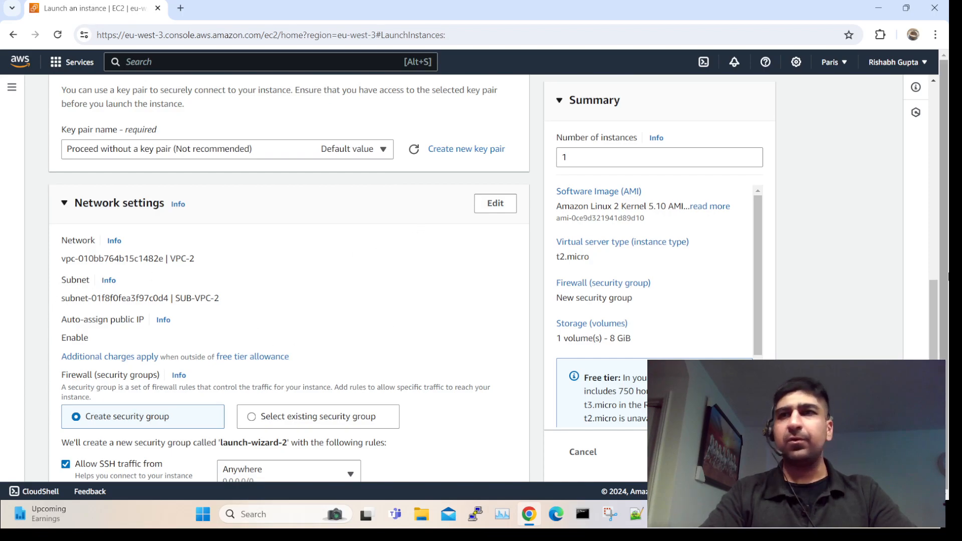
scroll(933, 300, "down", 5)
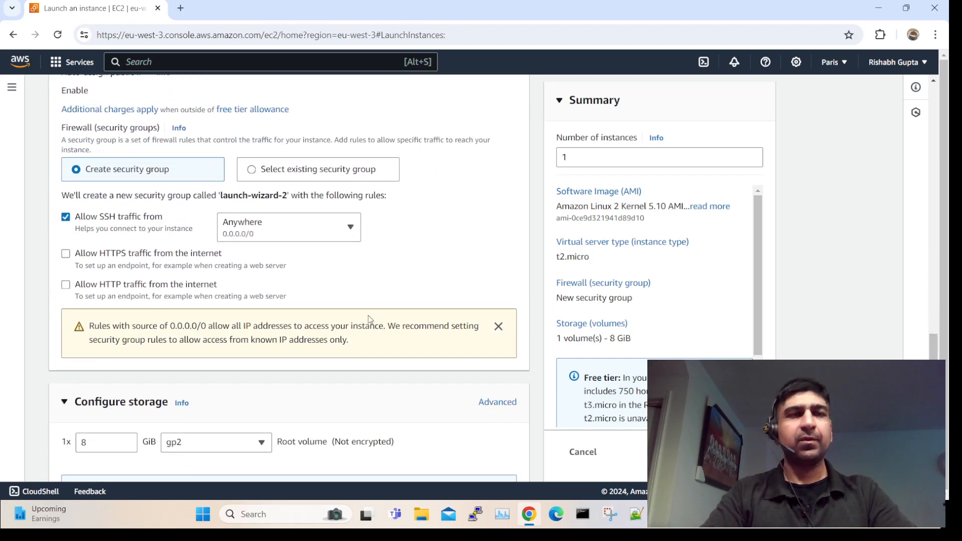
left_click(66, 286)
- Edit the network settings of INS-VPC-2 and add an All ICMP - IPv4 inbound rule with source type Anywhere
scroll(932, 155, "up", 8)
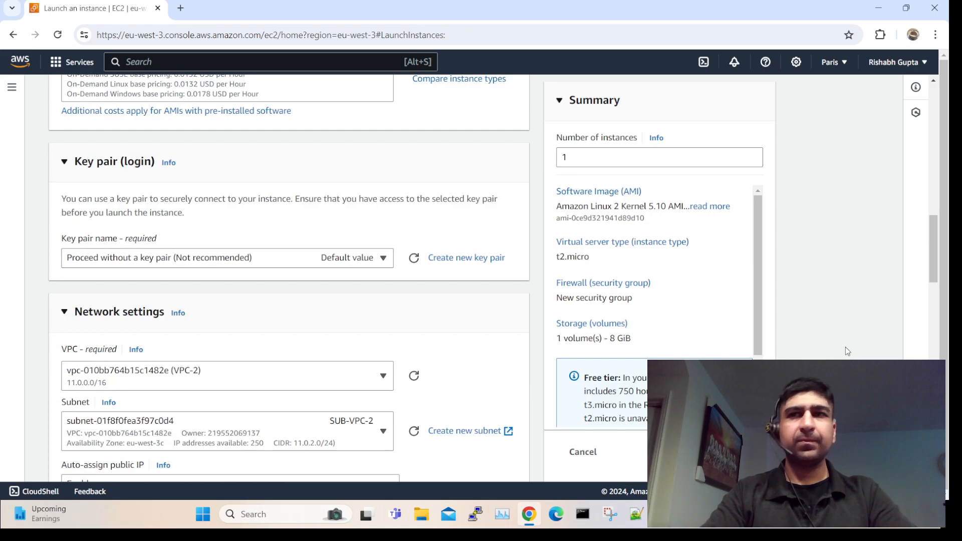
left_click_drag(935, 250, 939, 450)
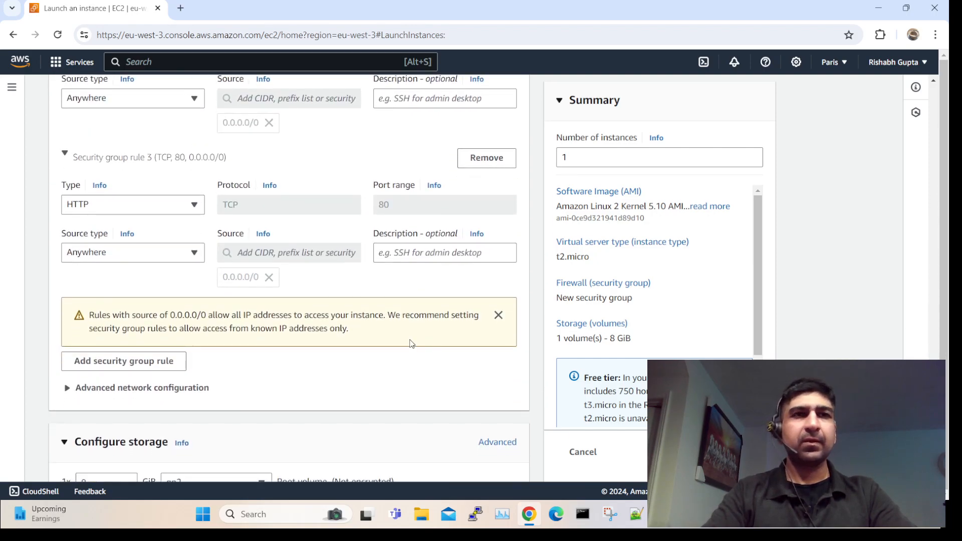
left_click(159, 360)
left_click(157, 357)
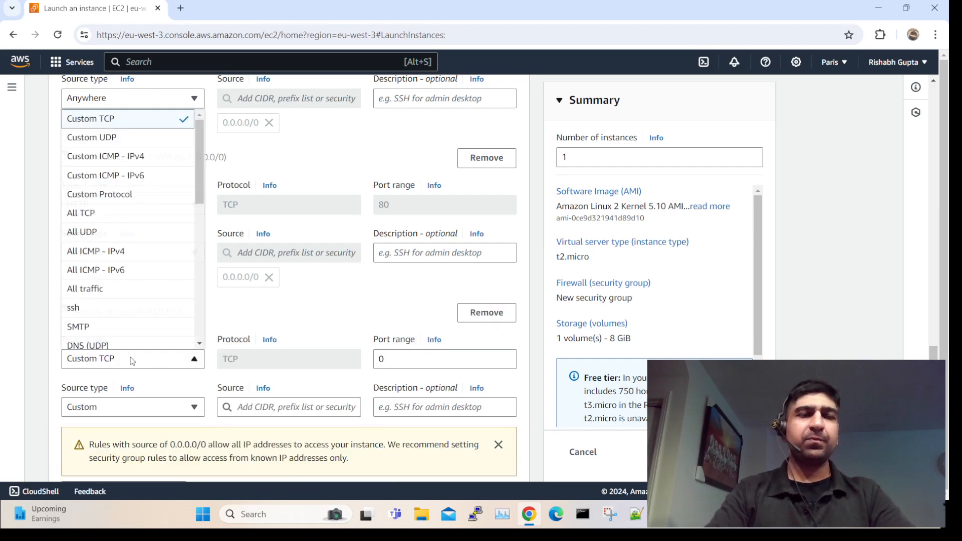
key("i")
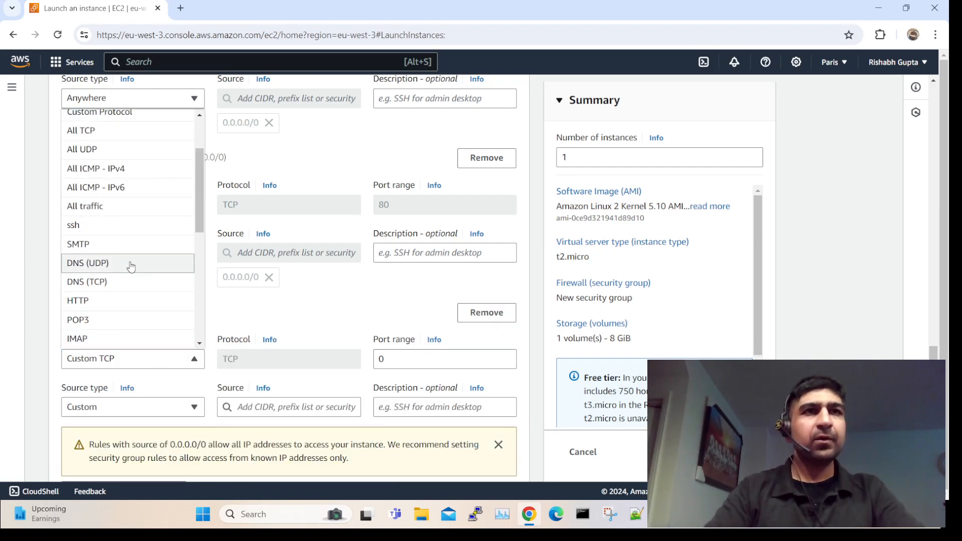
left_click(105, 170)
left_click(81, 413)
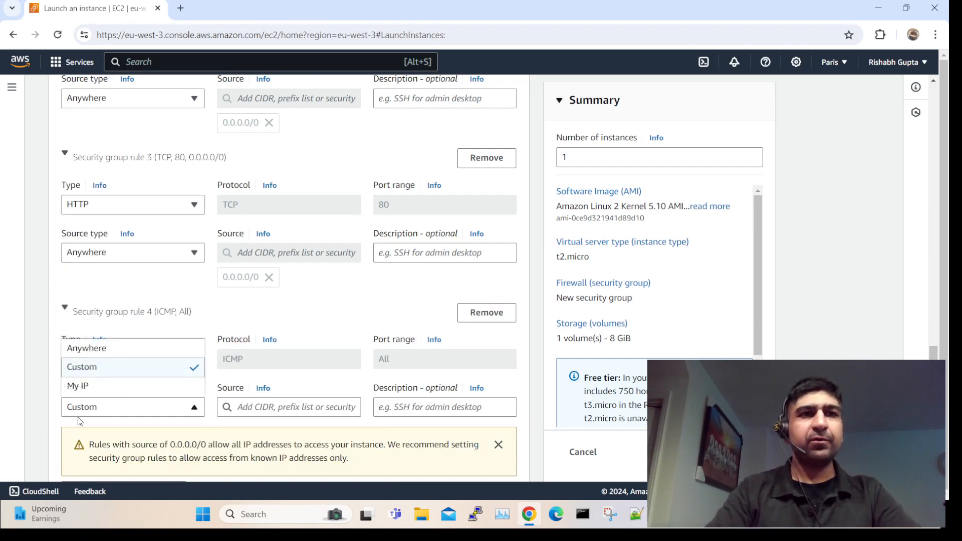
left_click(86, 349)
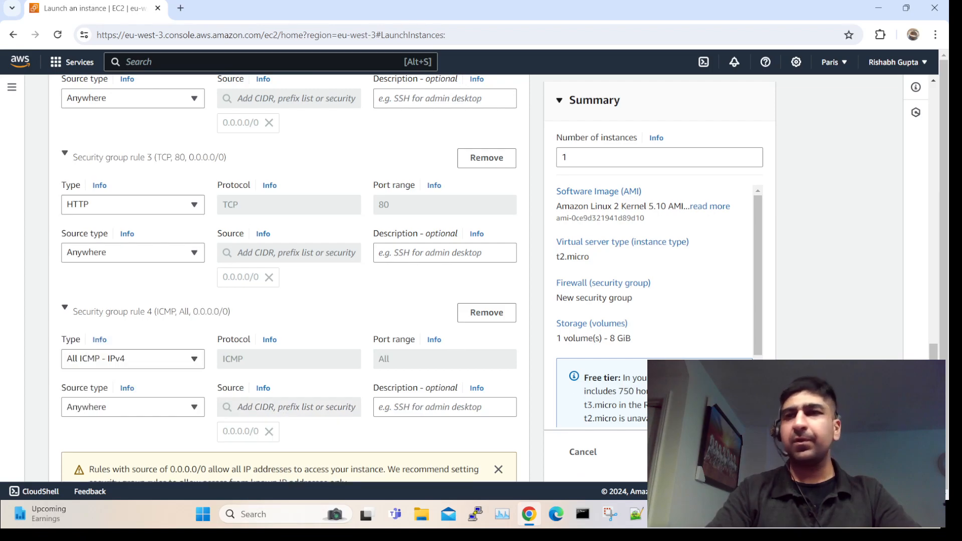
- Launch the INS-VPC-2 instance, then return to the instances list and refresh it to check both instances' states
scroll(288, 275, "down", 5)
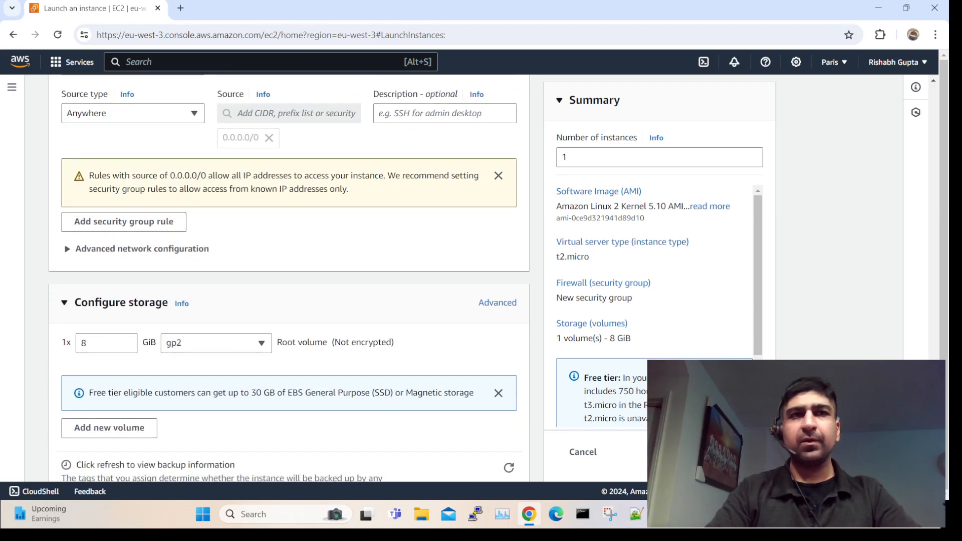
scroll(289, 275, "down", 2)
scroll(289, 276, "down", 1)
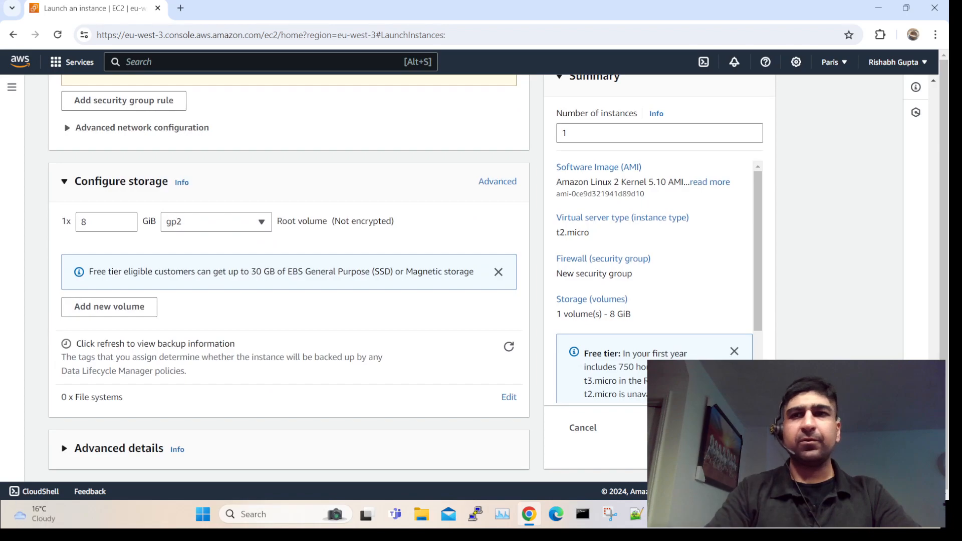
left_click(716, 427)
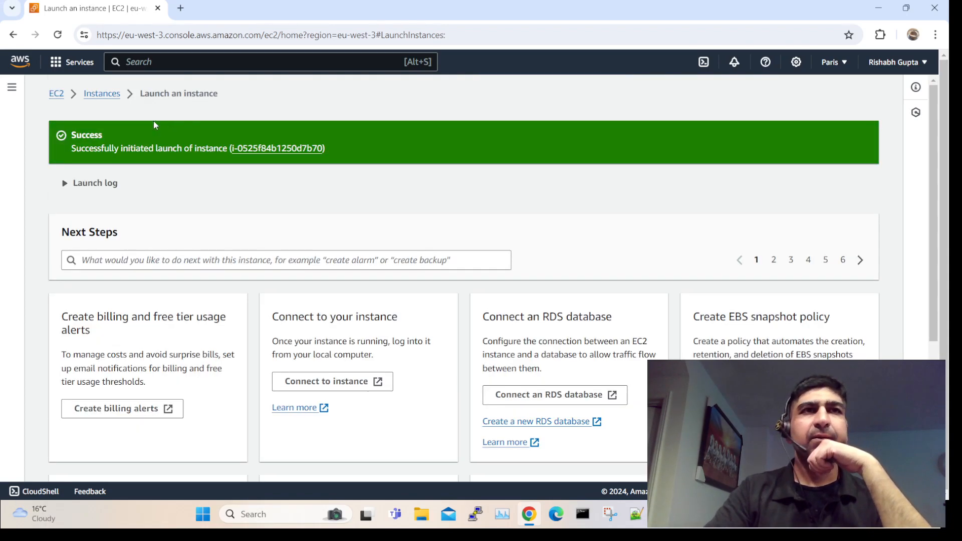
left_click(108, 99)
left_click(548, 89)
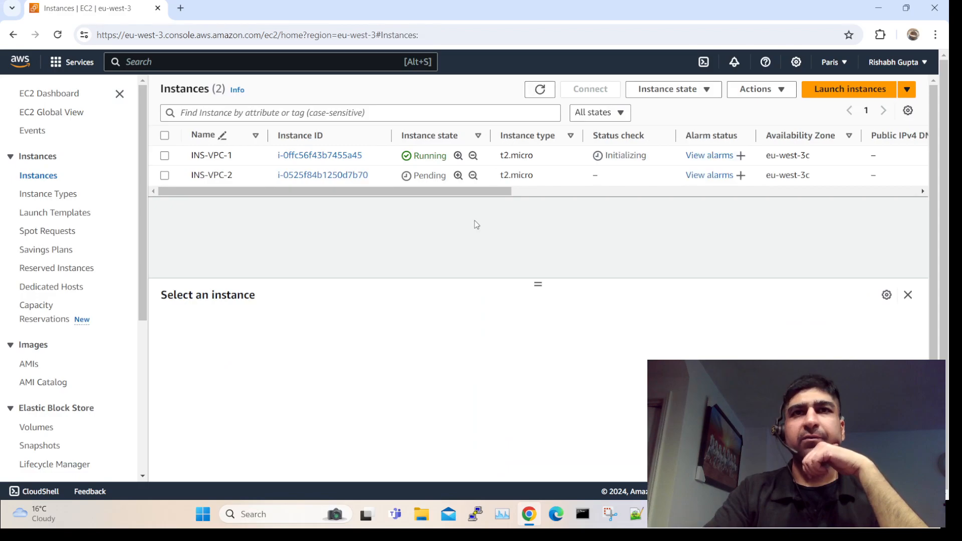
- Search the console for transit gateway features and check the states of the TRG-VPC1 and TRG-VPC-2 attachments
left_click(218, 61)
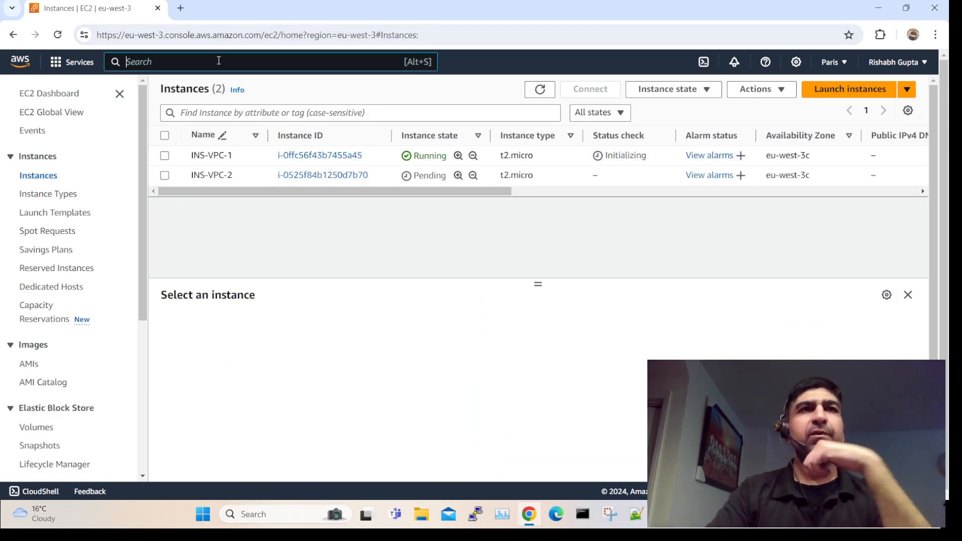
type("transformers")
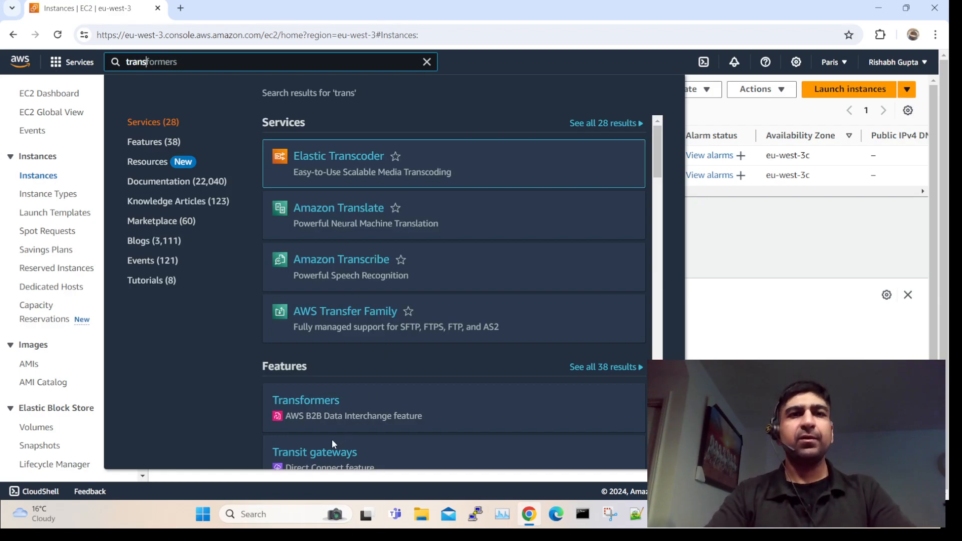
type("it gate")
left_click(338, 263)
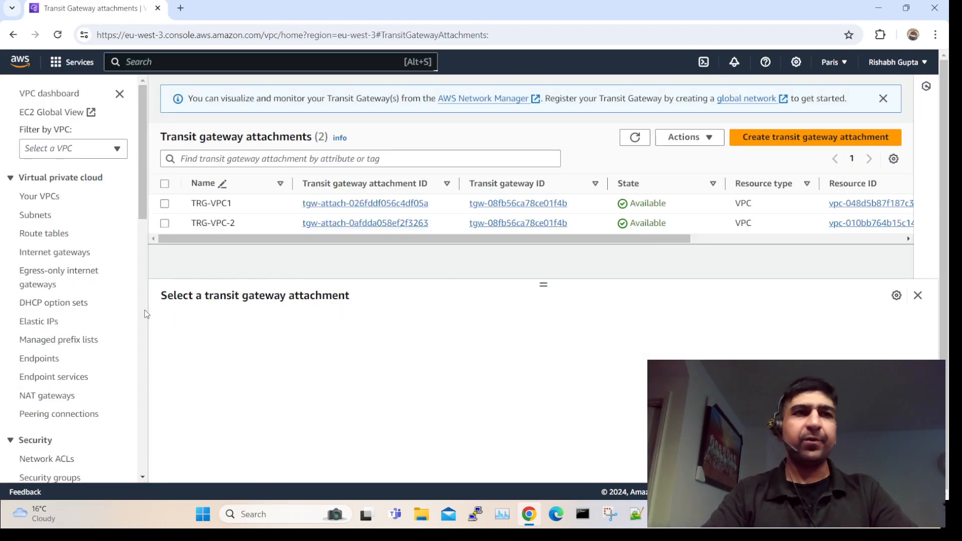
- Search for the EC2 service and list the running instances to check their status
left_click(172, 61)
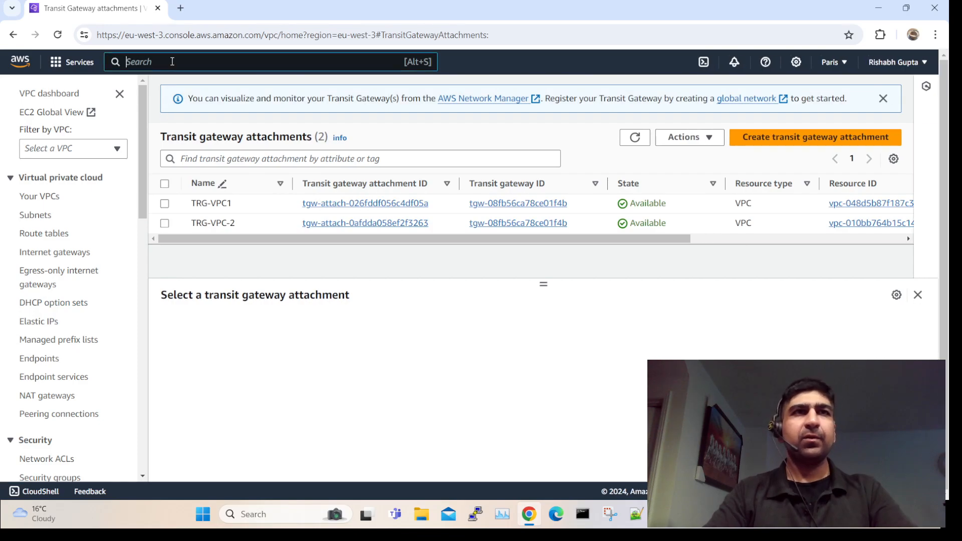
type("ec2")
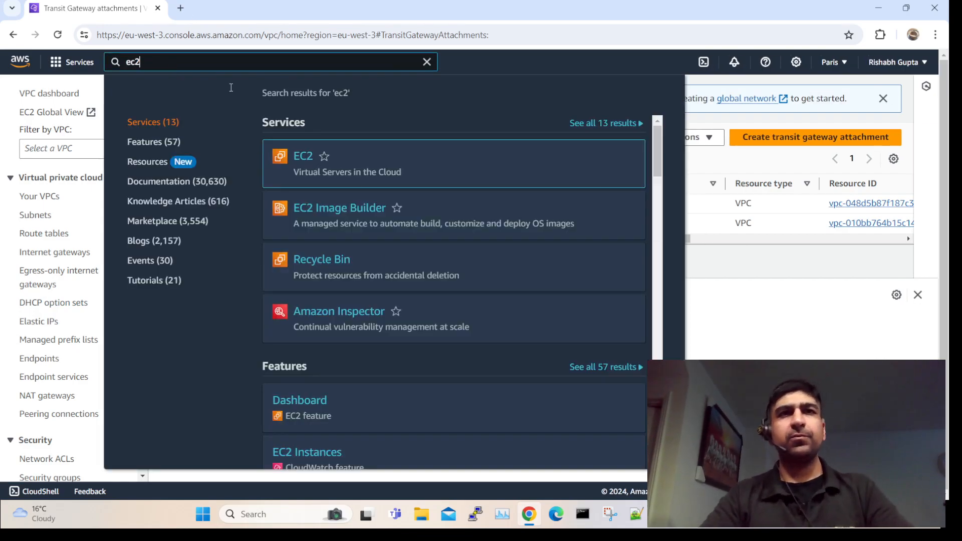
left_click(309, 156)
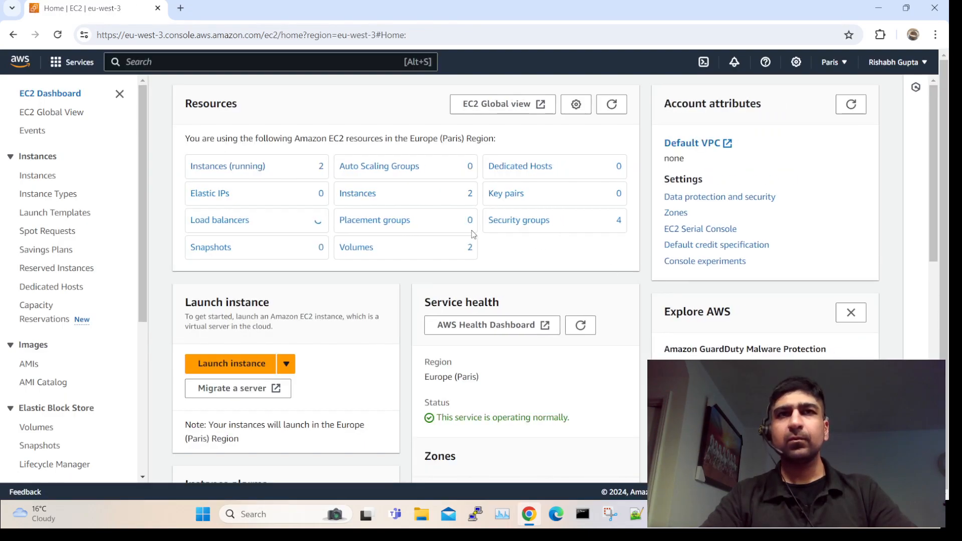
left_click(239, 168)
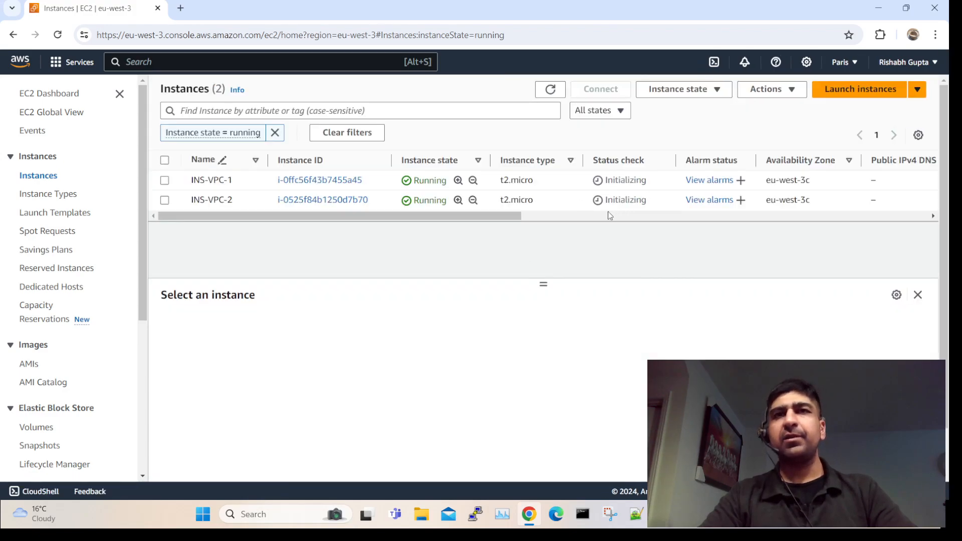
- Check the instance summaries of INS-VPC-1 and INS-VPC-2 and copy the private IPv4 address of INS-VPC-2
left_click(307, 182)
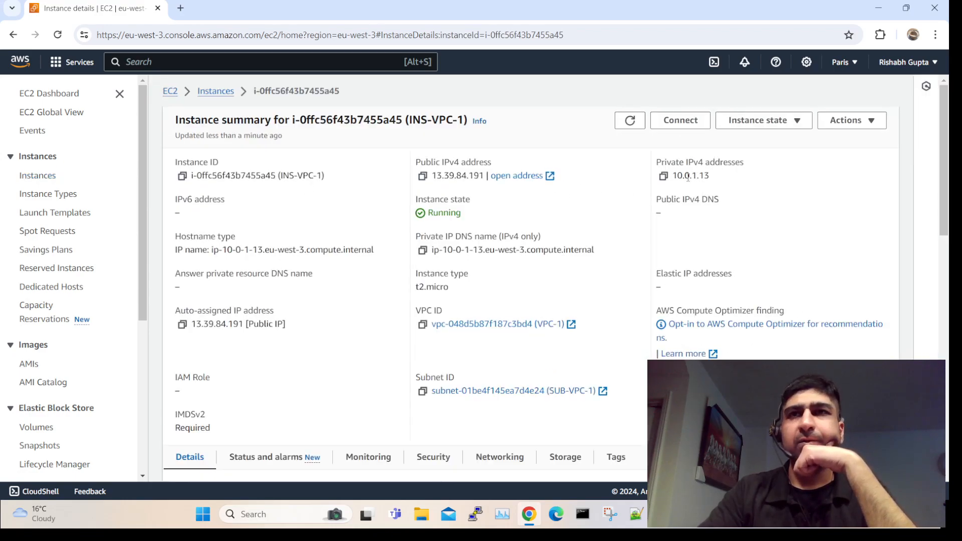
left_click(216, 91)
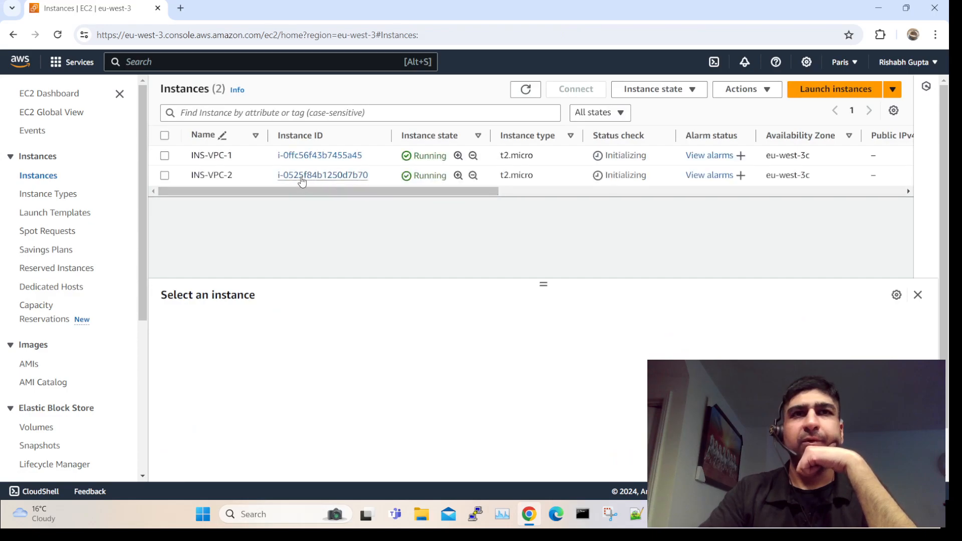
left_click(302, 180)
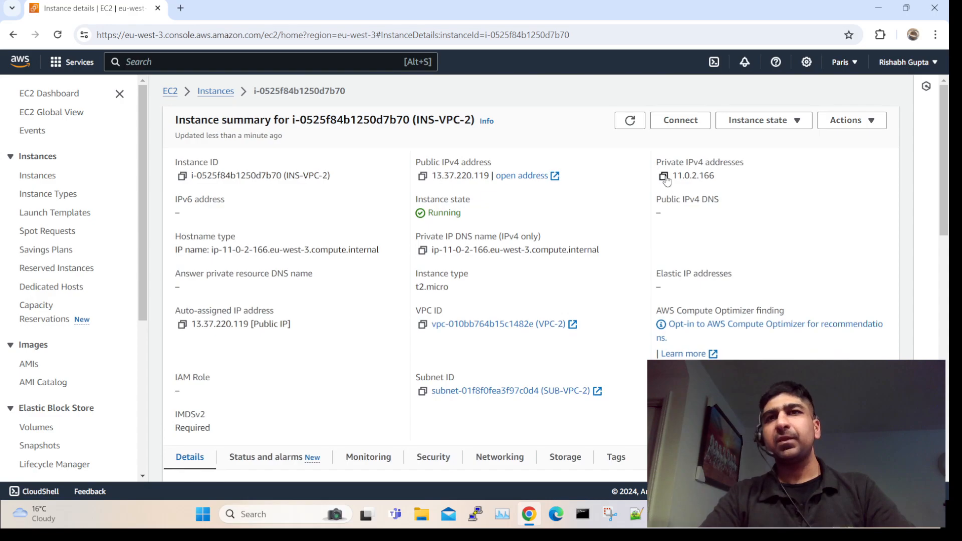
left_click(663, 176)
left_click(228, 92)
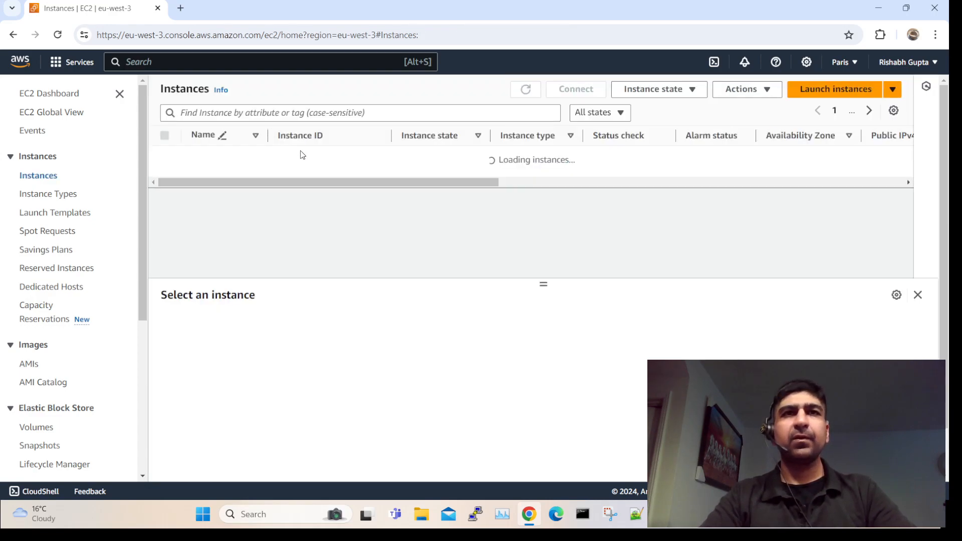
- Open the connection options for INS-VPC-2 and follow its associated subnet to the SUB-VPC-2 details
left_click(305, 156)
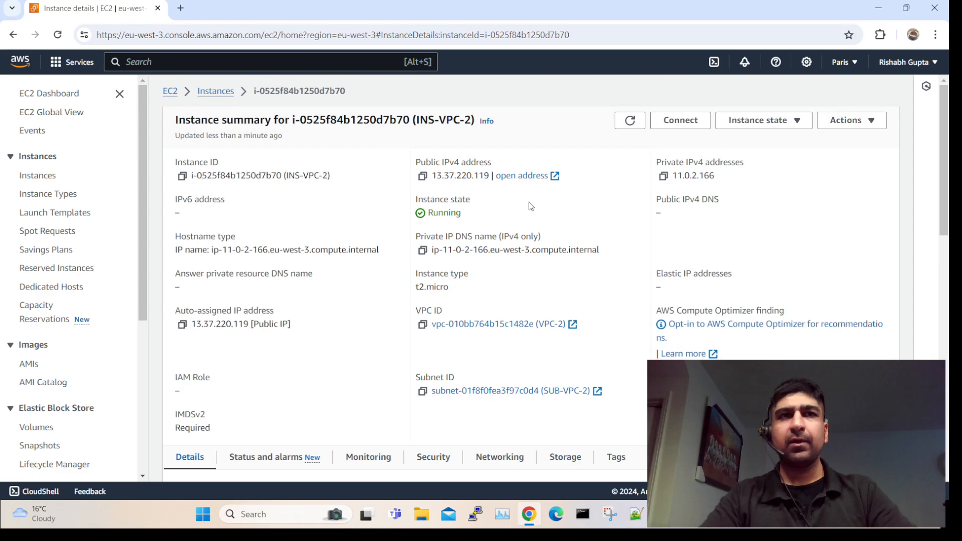
left_click(670, 121)
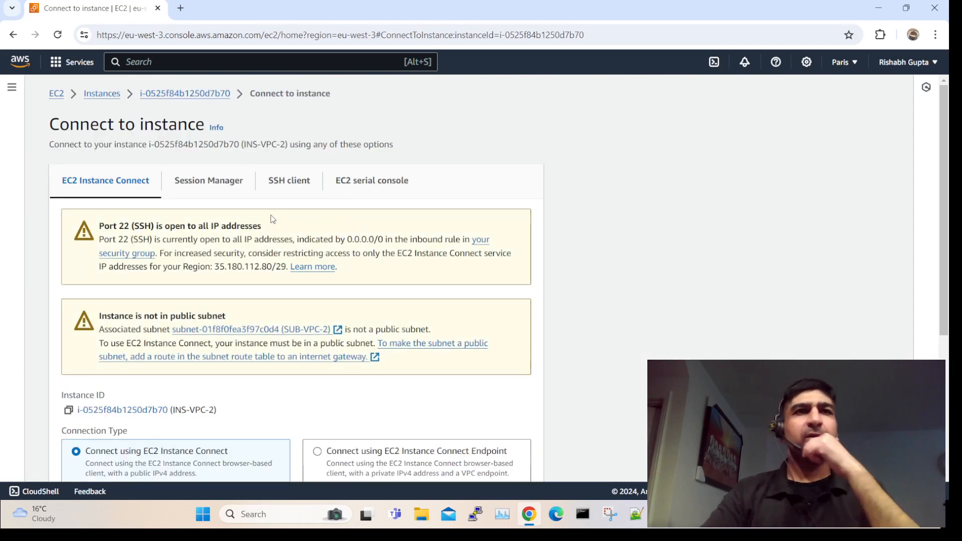
left_click(235, 333)
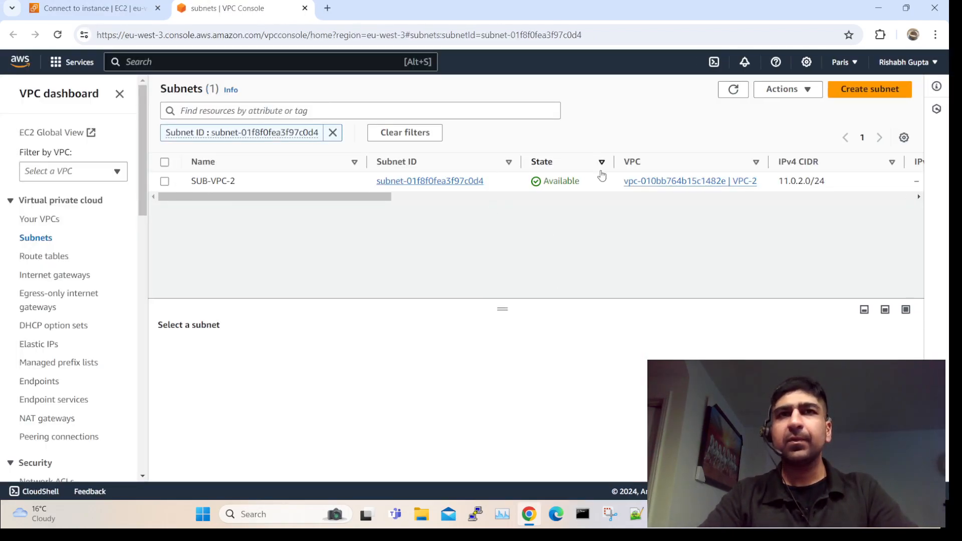
left_click(437, 181)
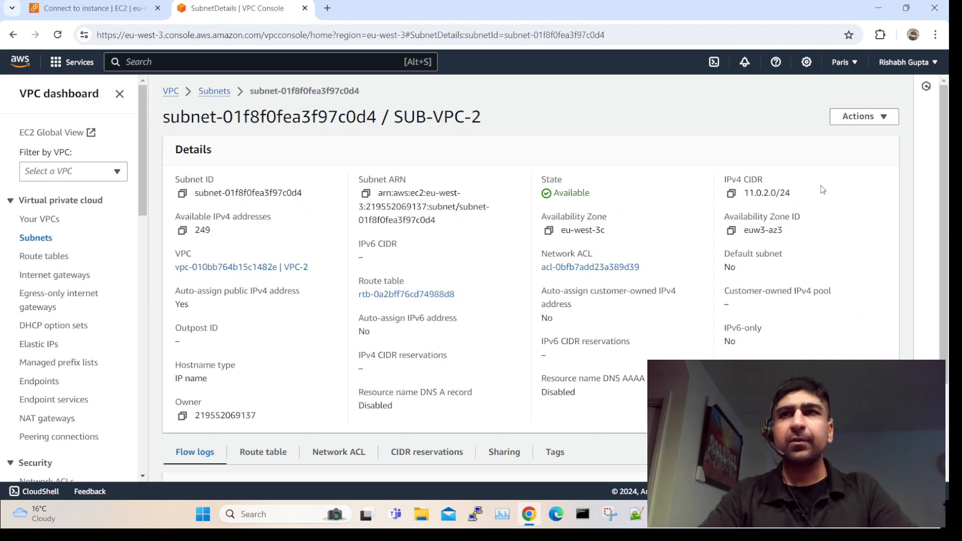
- Examine the route table association of SUB-VPC-2 and return to the subnet details without changing it
left_click(858, 116)
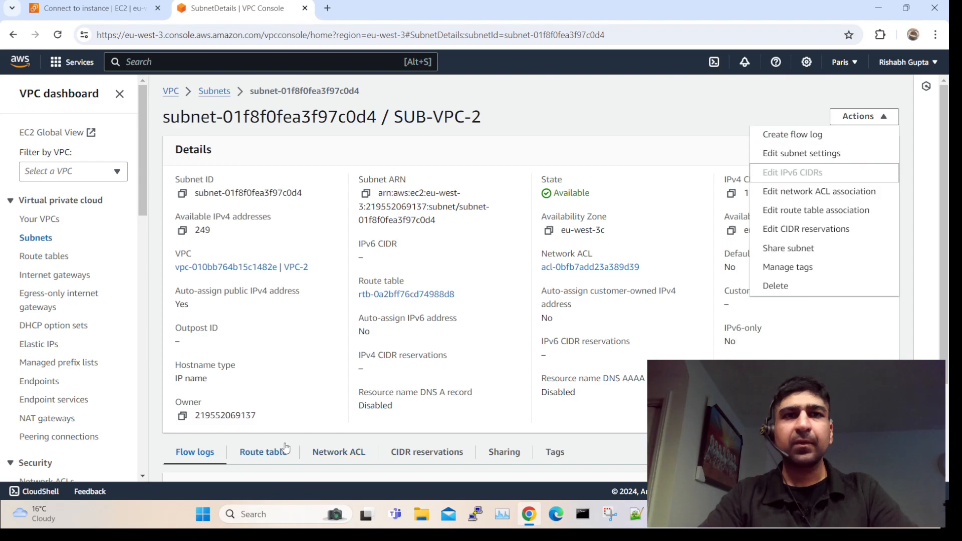
left_click(269, 456)
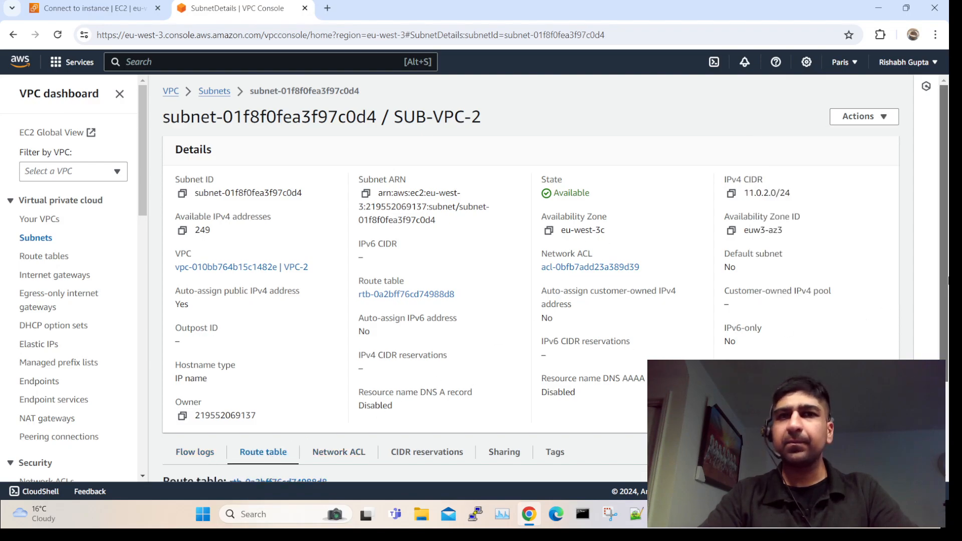
scroll(946, 435, "down", 2)
left_click(827, 356)
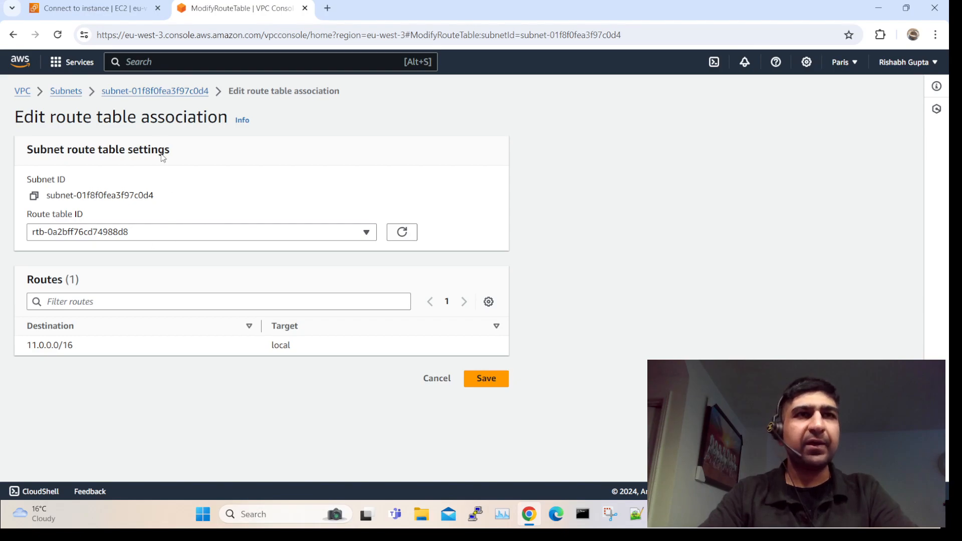
left_click(153, 92)
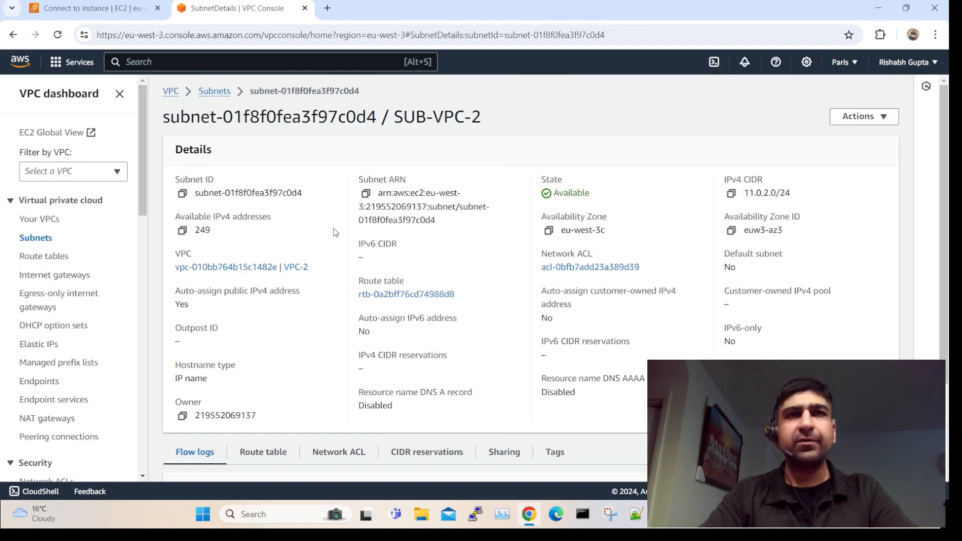
- Inspect the routes of VPC-2's main route table and the details of VPC-2
left_click(43, 257)
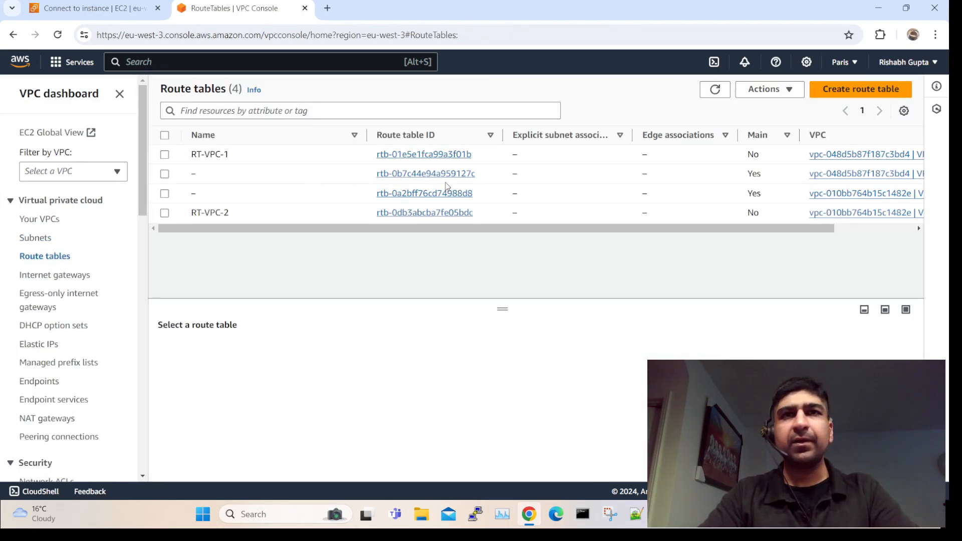
left_click(440, 194)
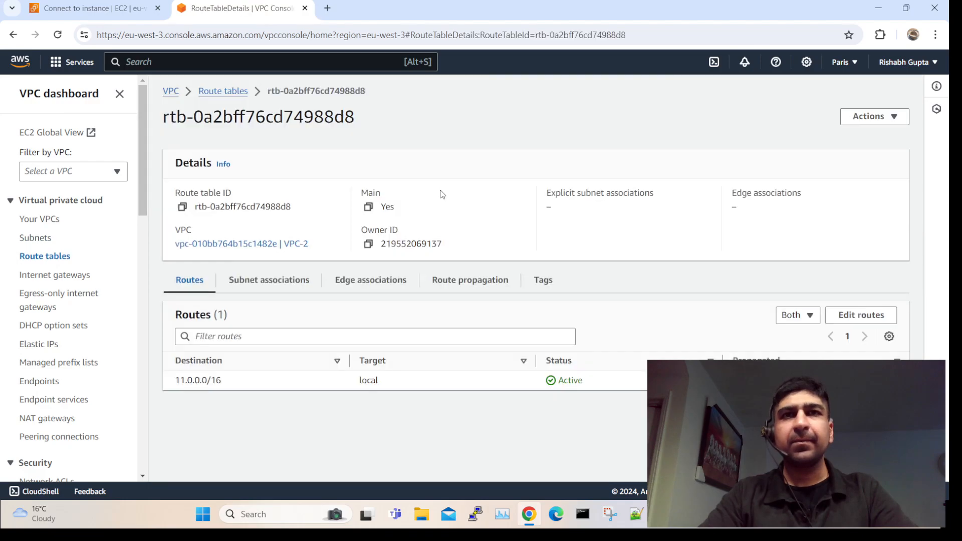
left_click(219, 93)
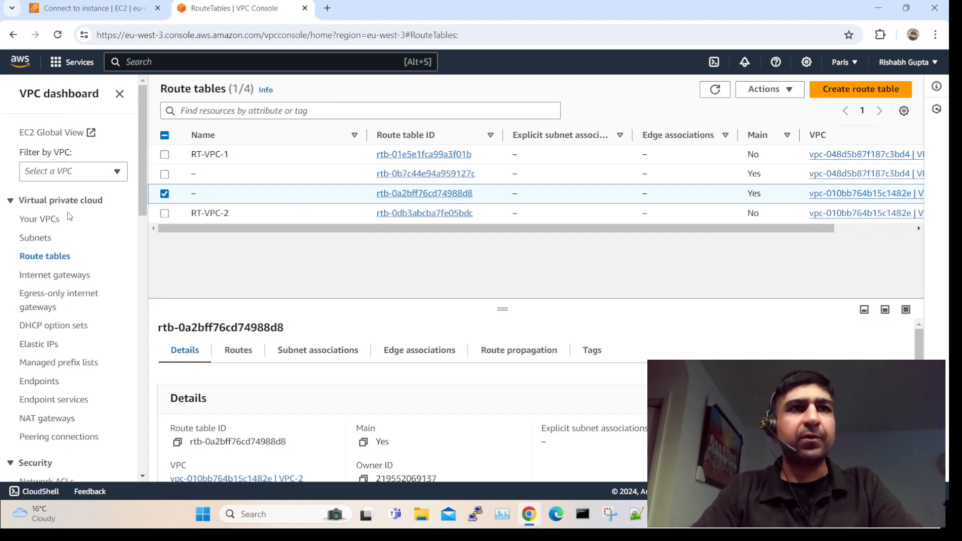
left_click(49, 221)
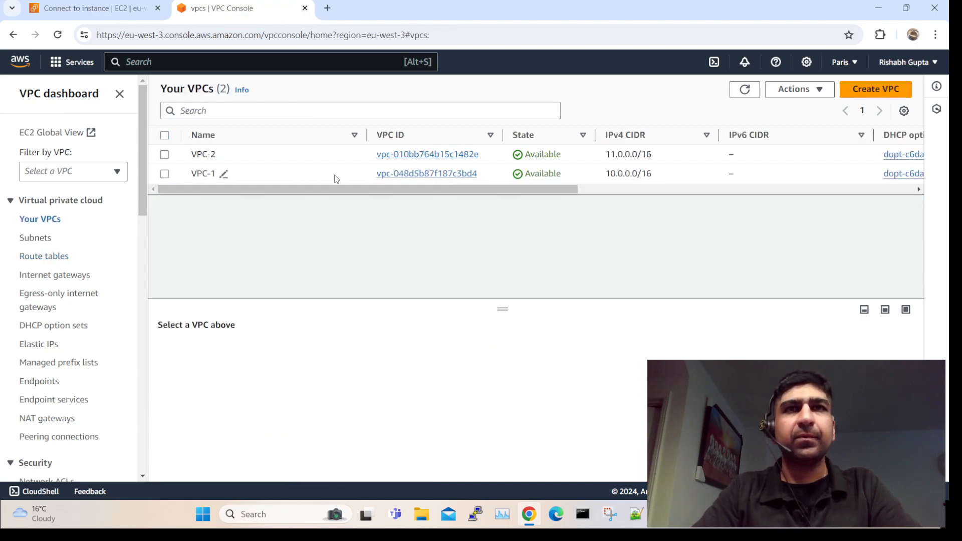
left_click(397, 156)
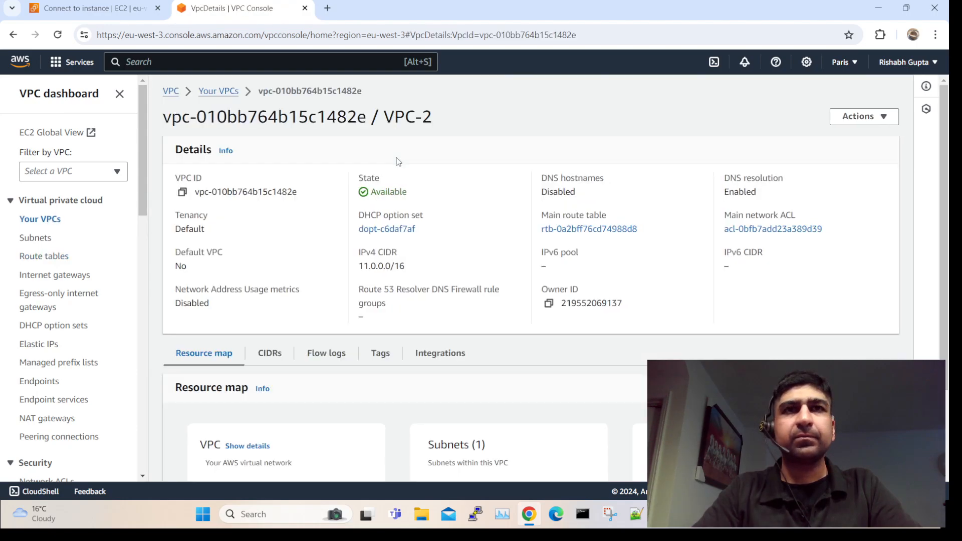
left_click(40, 257)
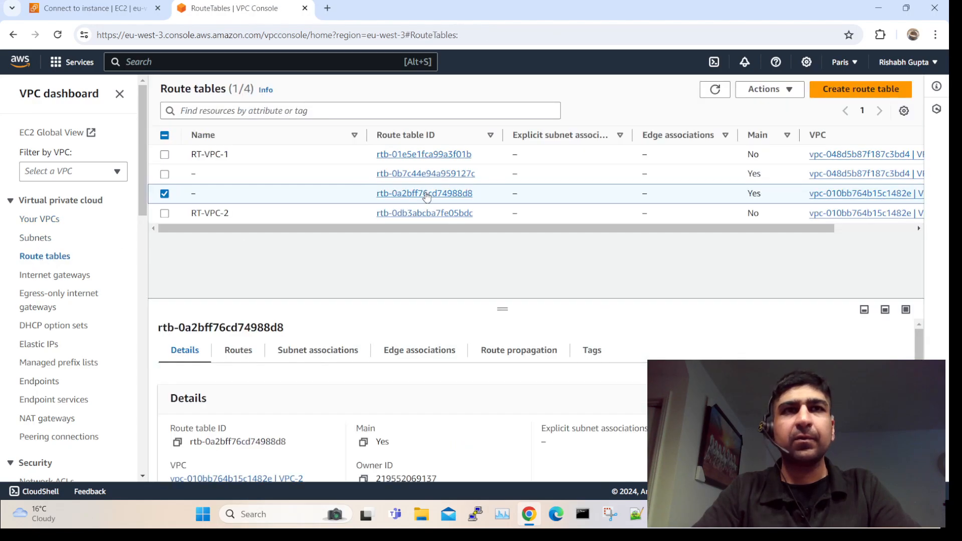
left_click(427, 194)
left_click(874, 116)
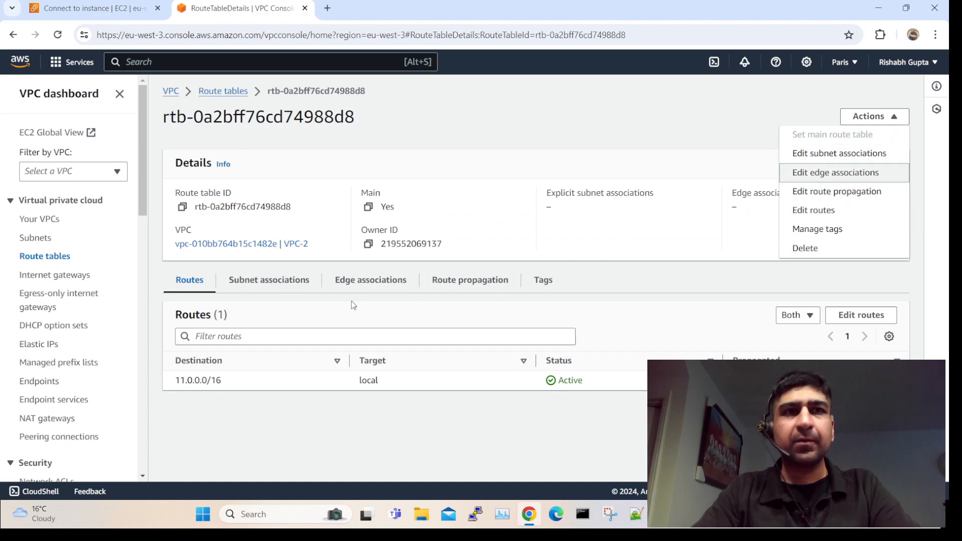
left_click(280, 286)
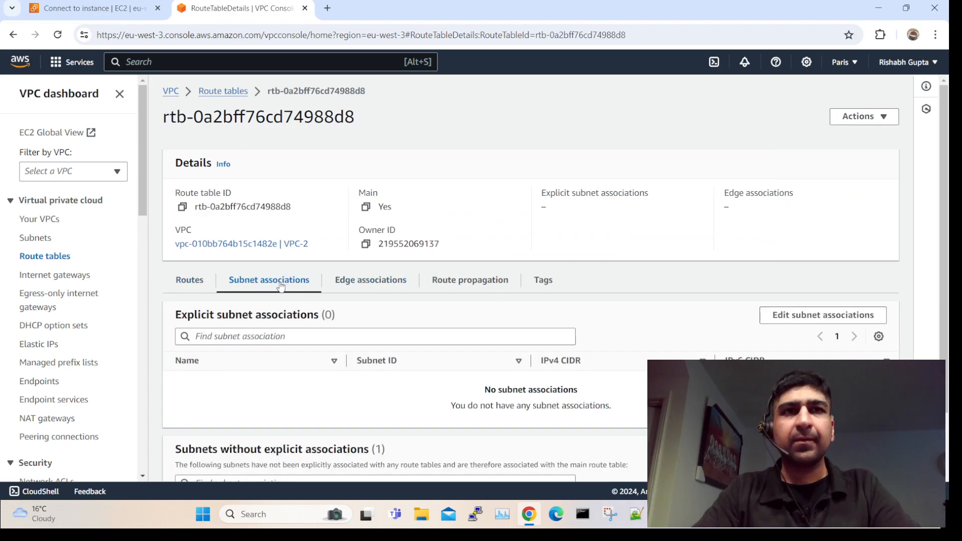
left_click(775, 316)
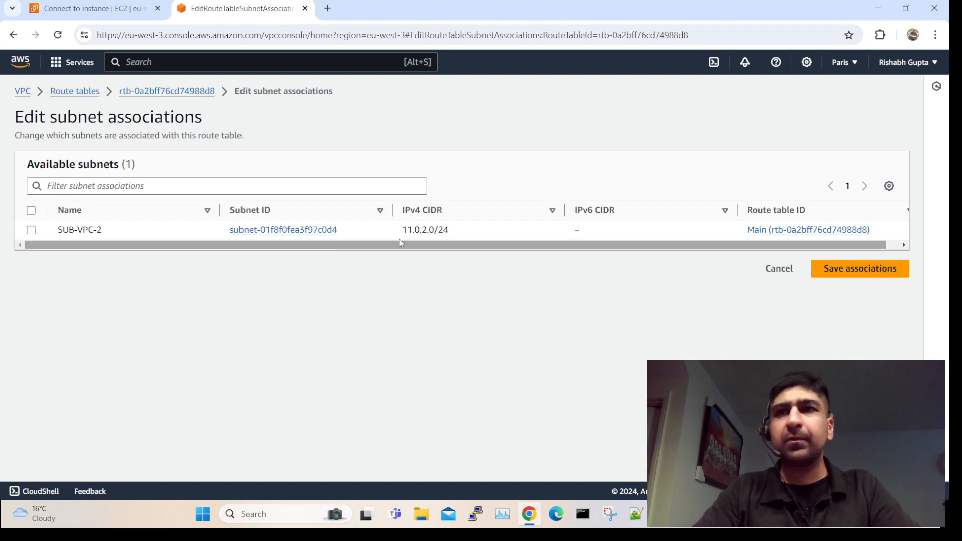
left_click(31, 230)
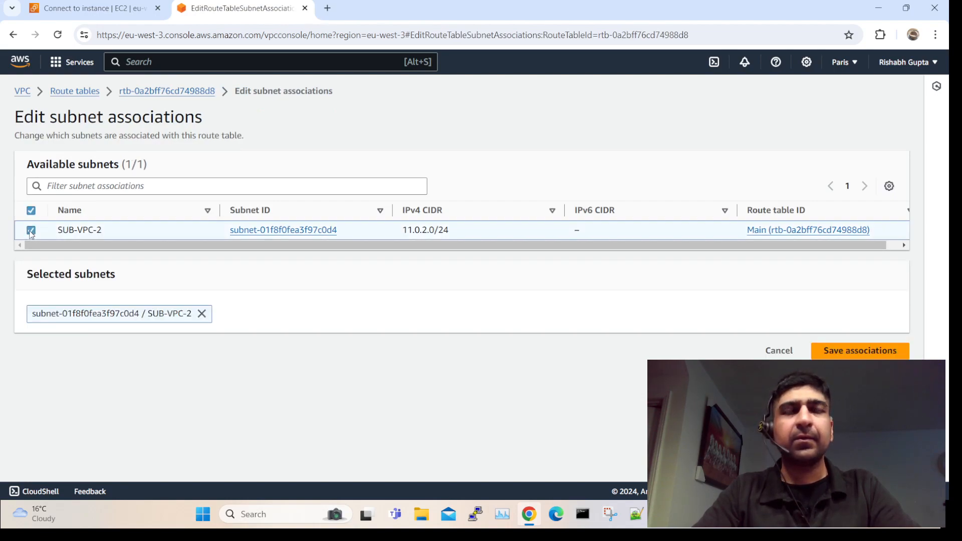
left_click(264, 230)
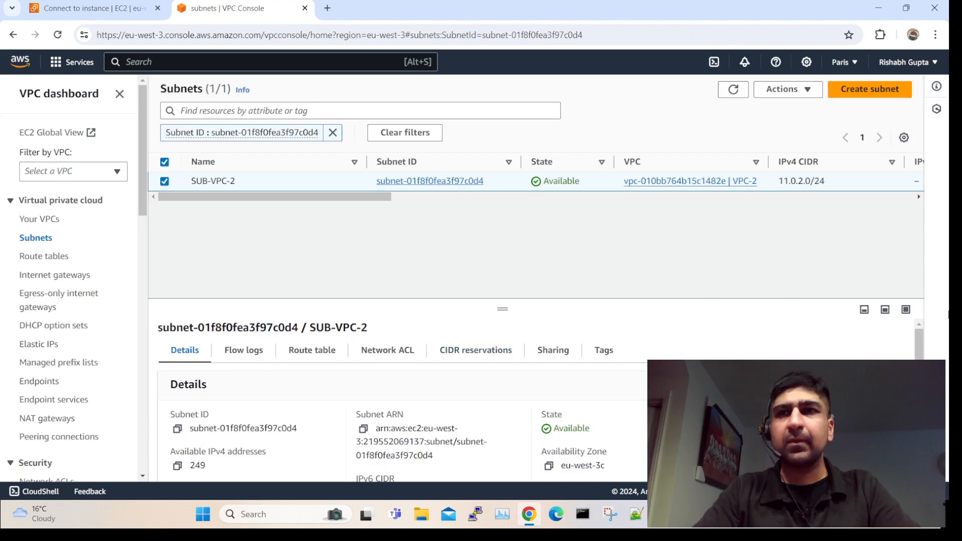
- Add a 0.0.0.0/0 route targeting the internet gateway IGW-VPC2 to VPC-2's main route table and save the changes
left_click(50, 258)
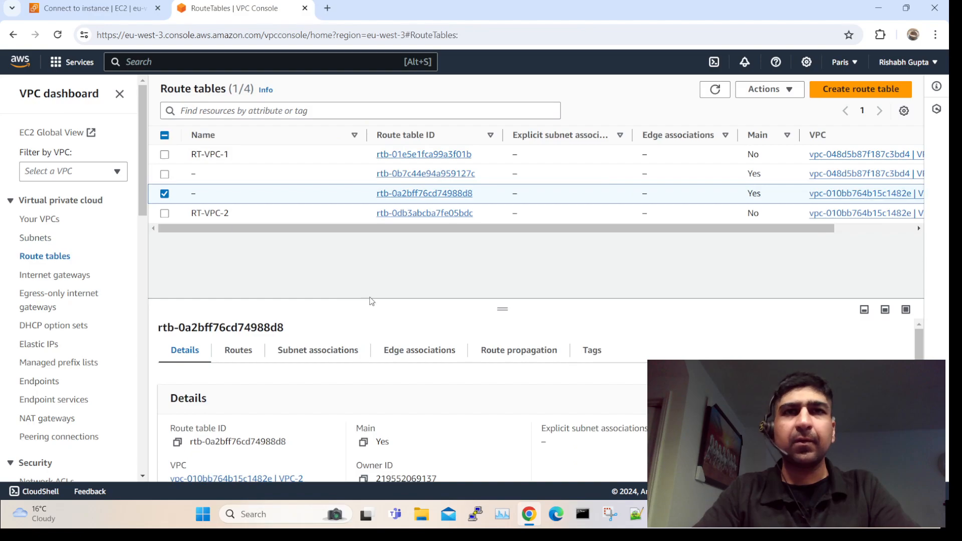
scroll(232, 350, "down", 1)
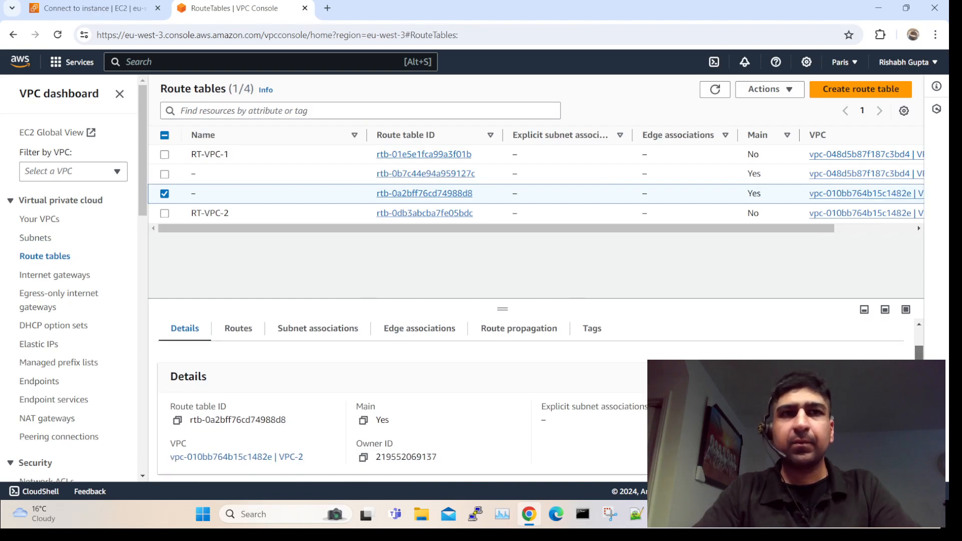
left_click(232, 328)
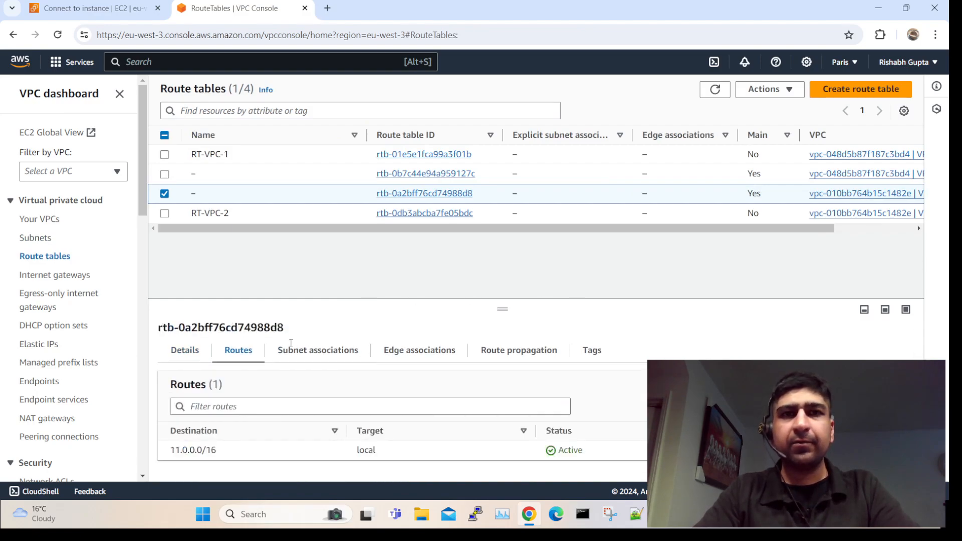
left_click(881, 404)
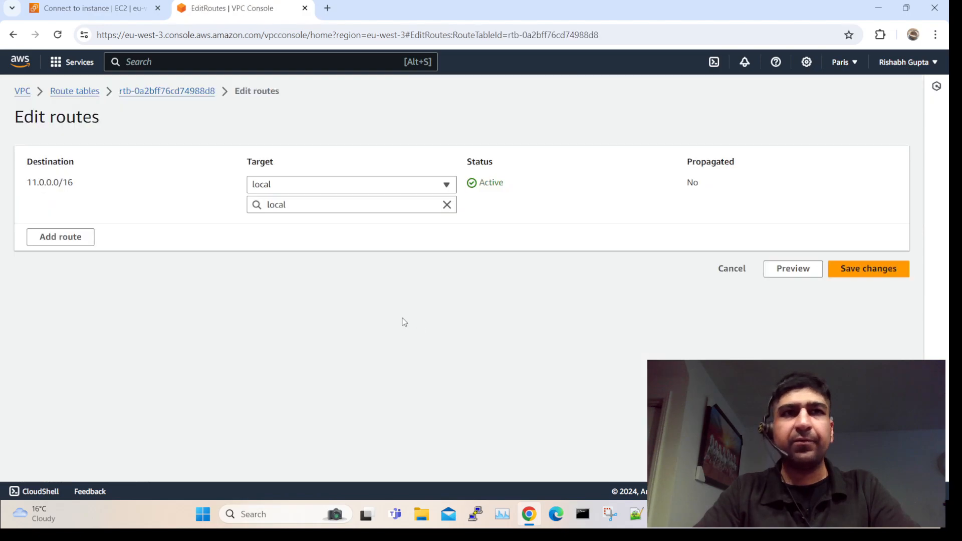
left_click(45, 236)
left_click(47, 233)
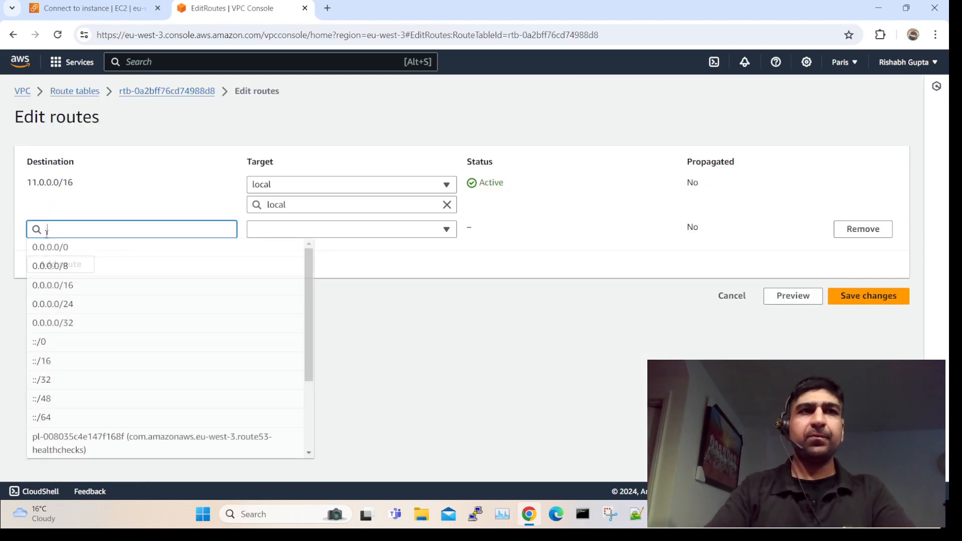
left_click(48, 246)
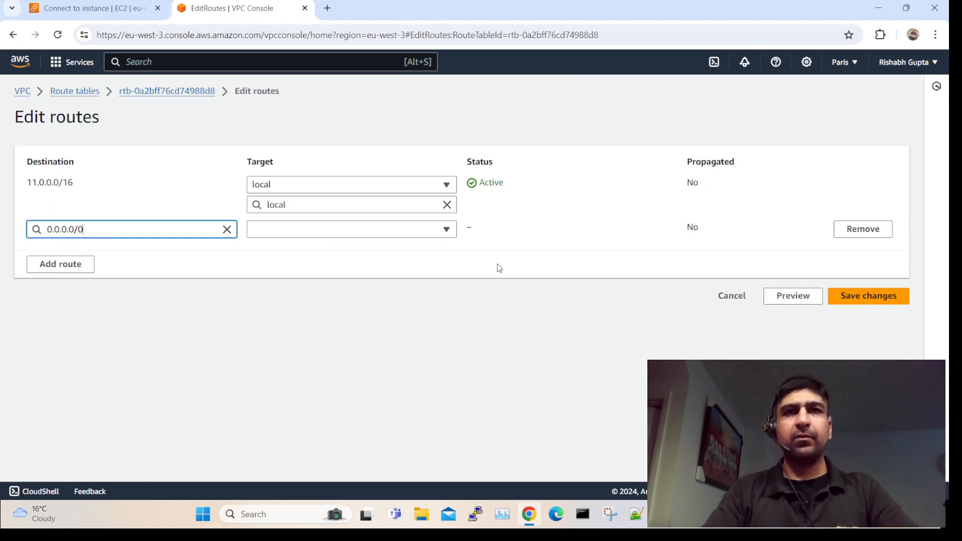
left_click(386, 231)
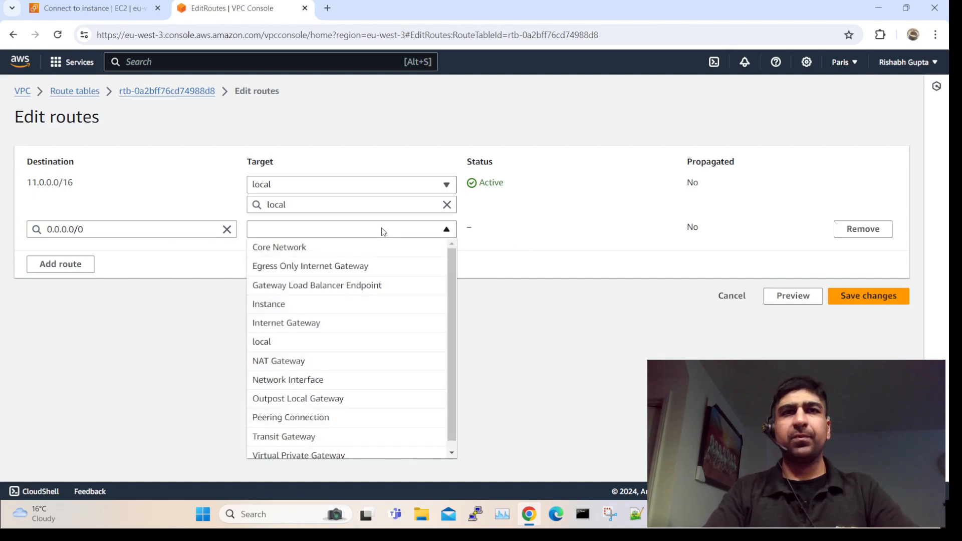
left_click(303, 324)
left_click(325, 248)
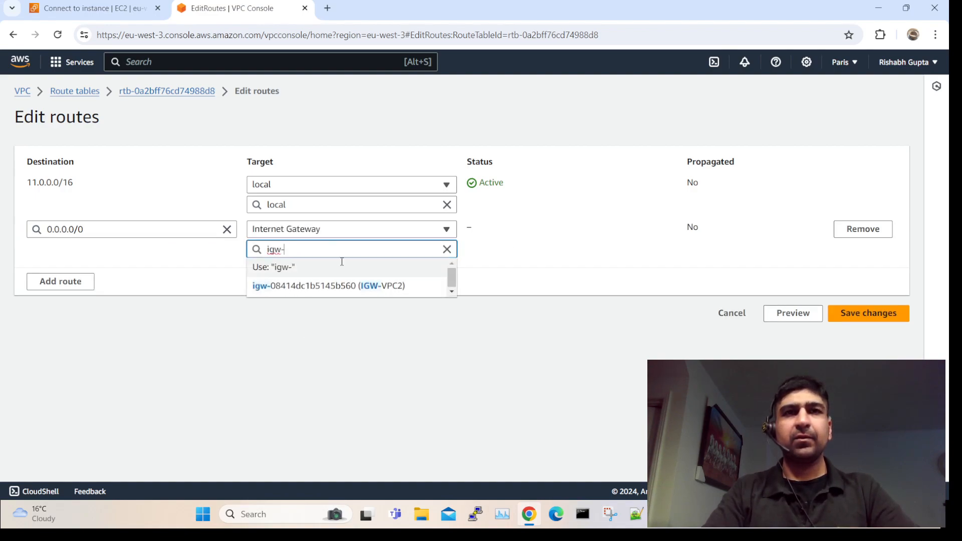
left_click(367, 287)
left_click(868, 313)
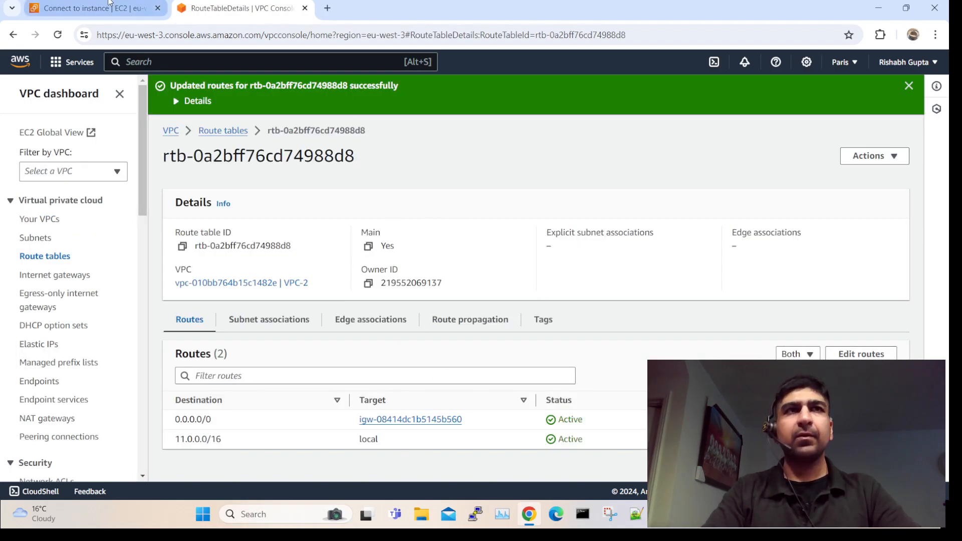
- Refresh the connection page for INS-VPC-2 and connect through EC2 Instance Connect with the username ec2-user
left_click(93, 8)
left_click(58, 34)
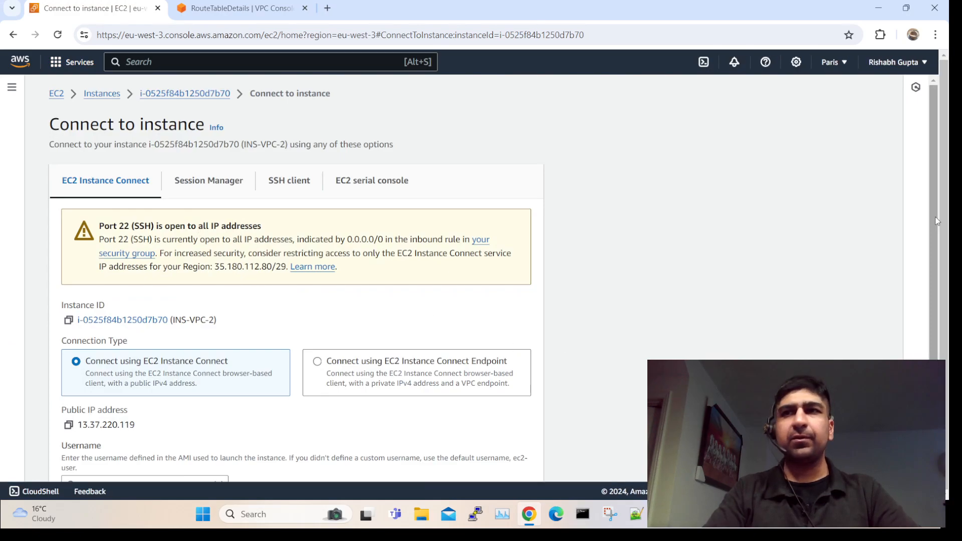
scroll(937, 225, "down", 3)
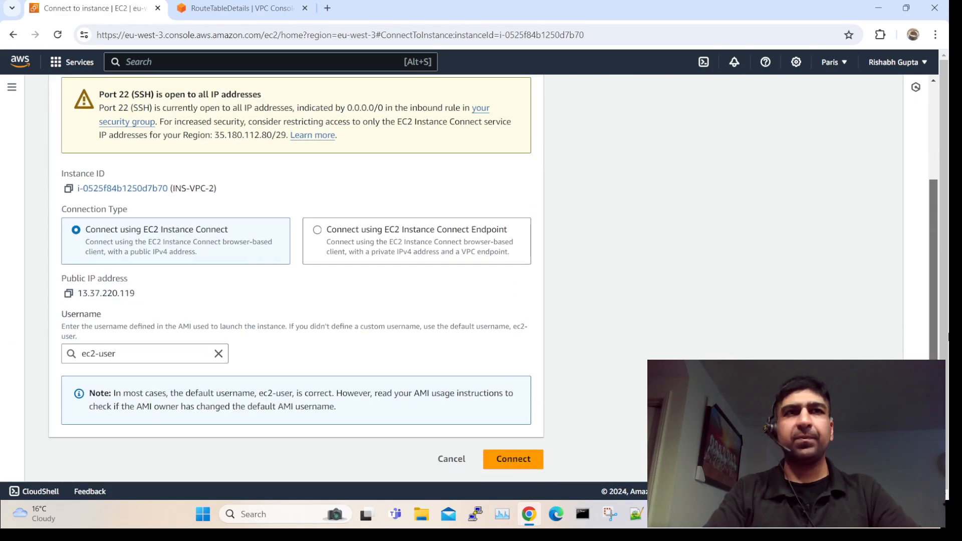
left_click(521, 458)
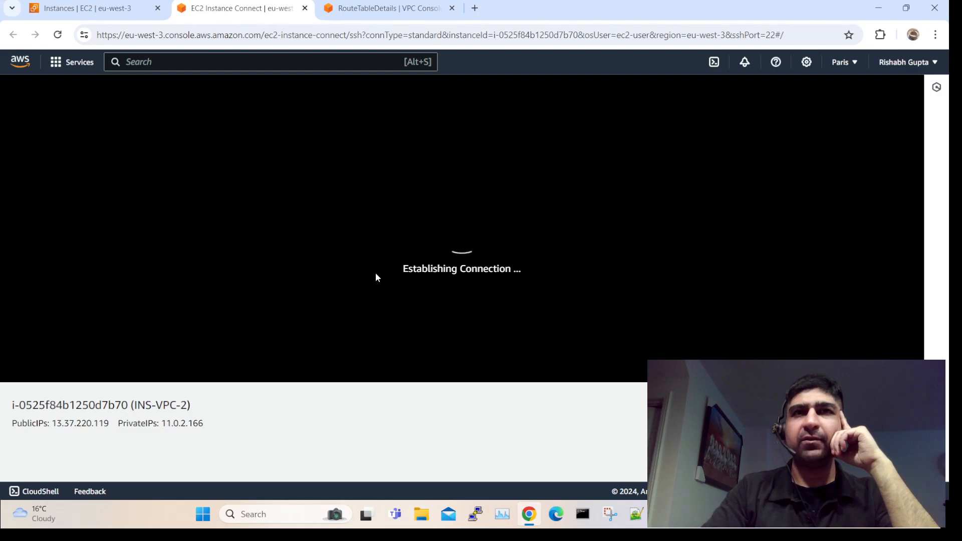
- Switch to the root user in the INS-VPC-2 terminal, ping 11.0.2.166 and stop the ping after several replies
left_click(240, 245)
type("sudo su")
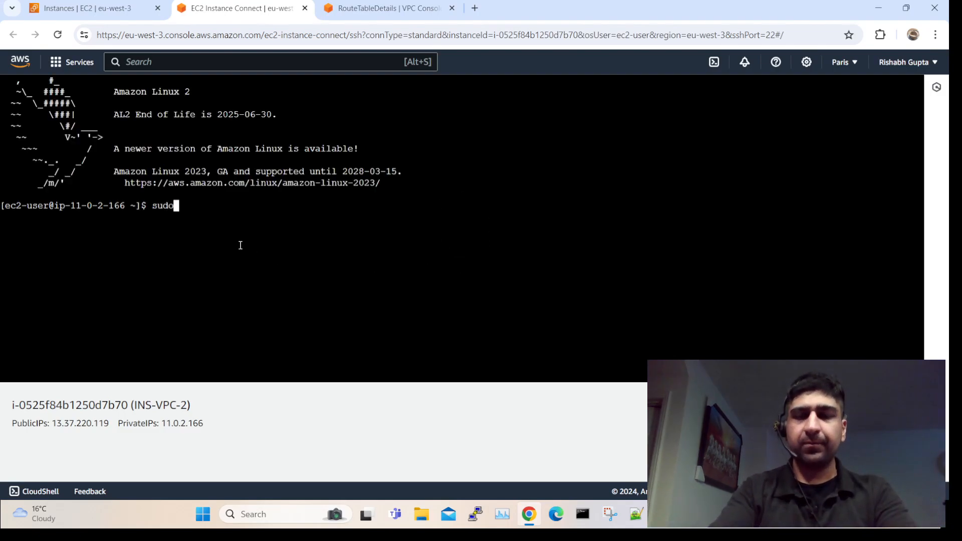
key("Return")
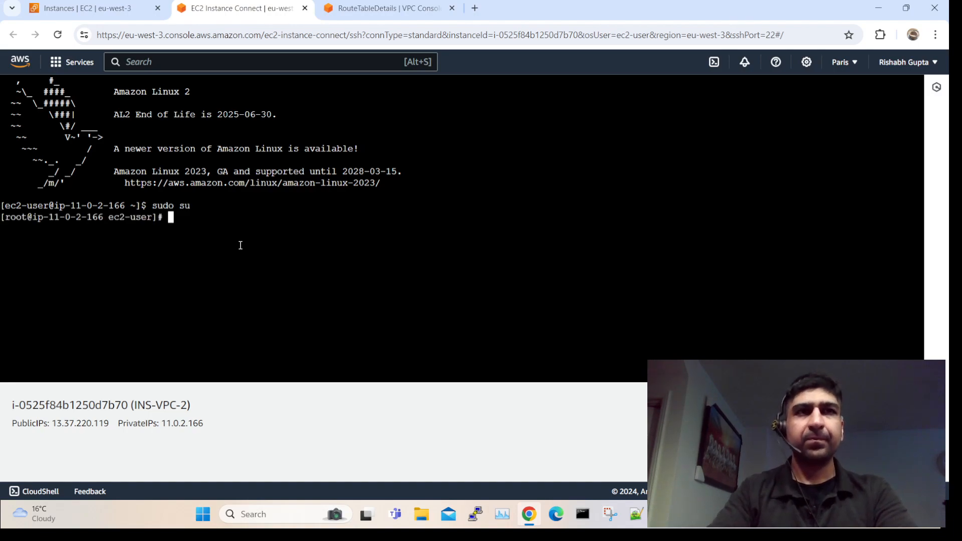
type("ping ")
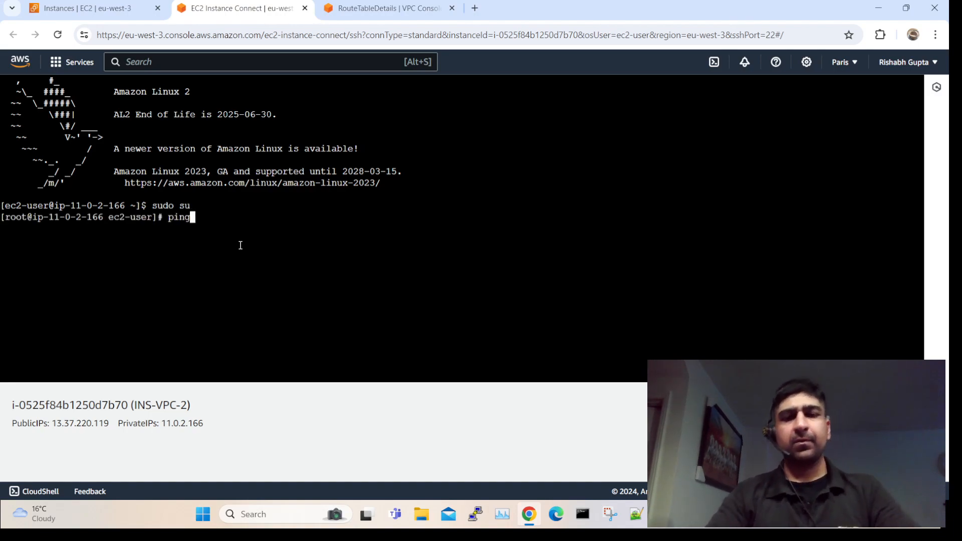
type("11.0.2.166")
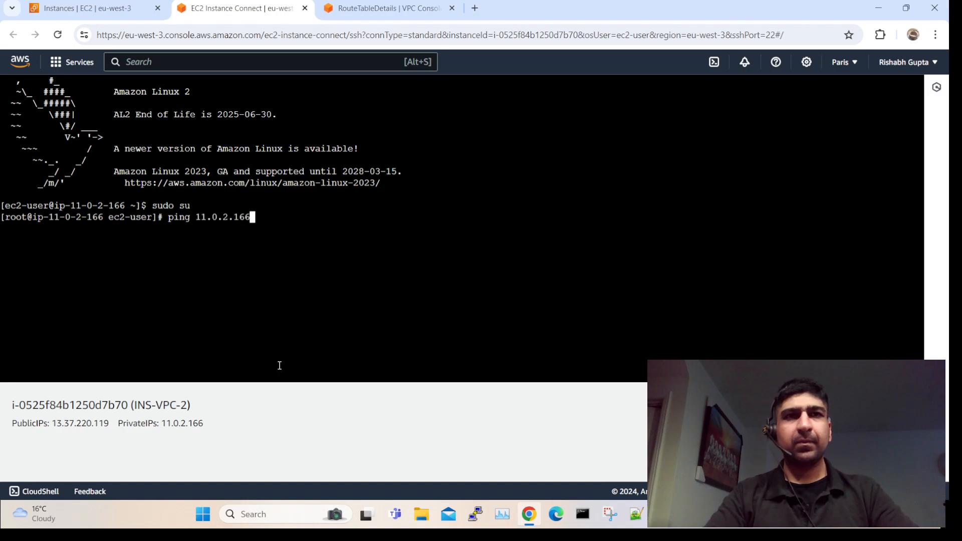
key("Return")
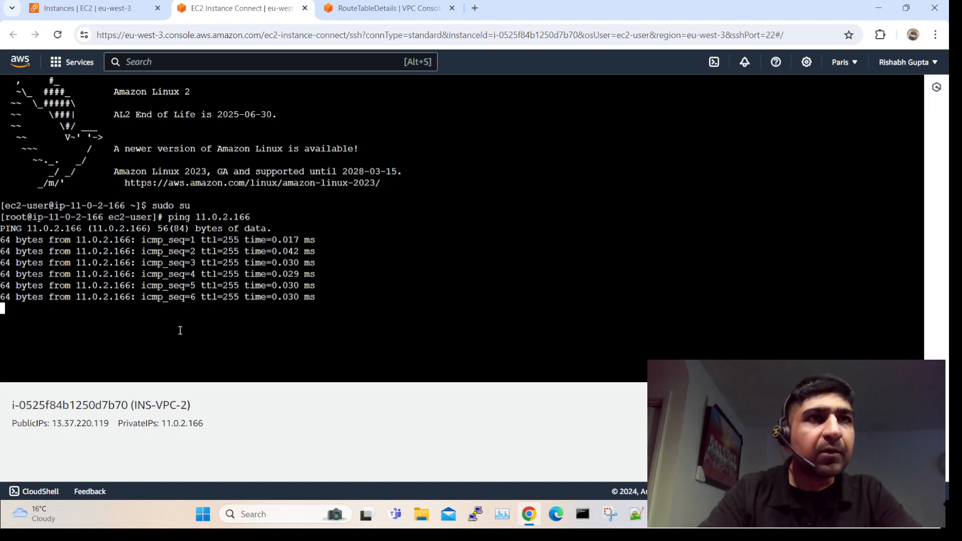
key("ctrl+c")
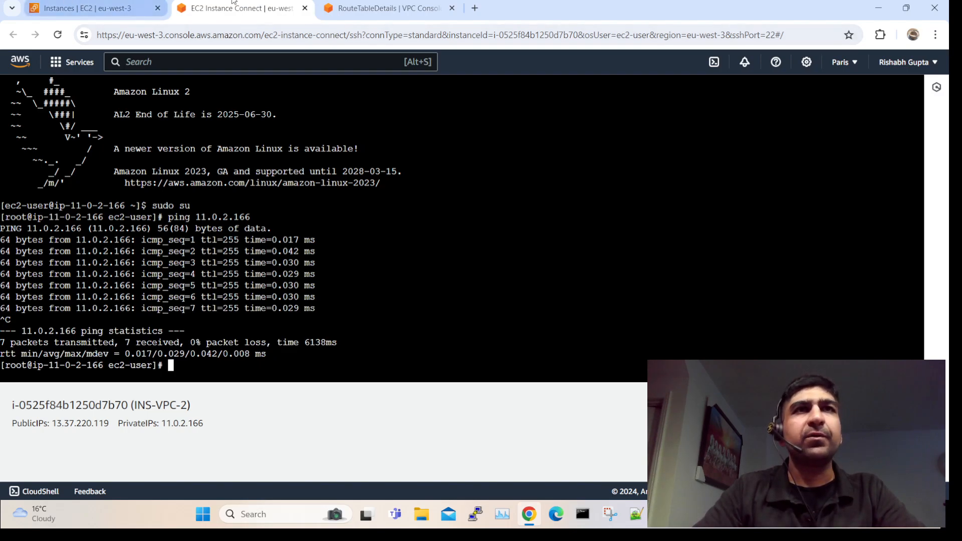
- Open the connection options for INS-VPC-1 and follow its associated subnet to SUB-VPC-1
left_click(126, 14)
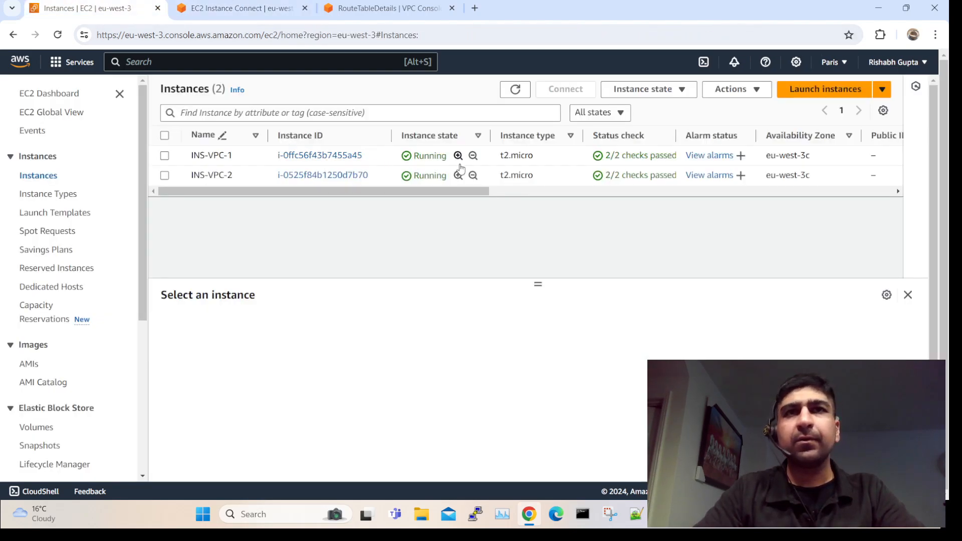
left_click(360, 155)
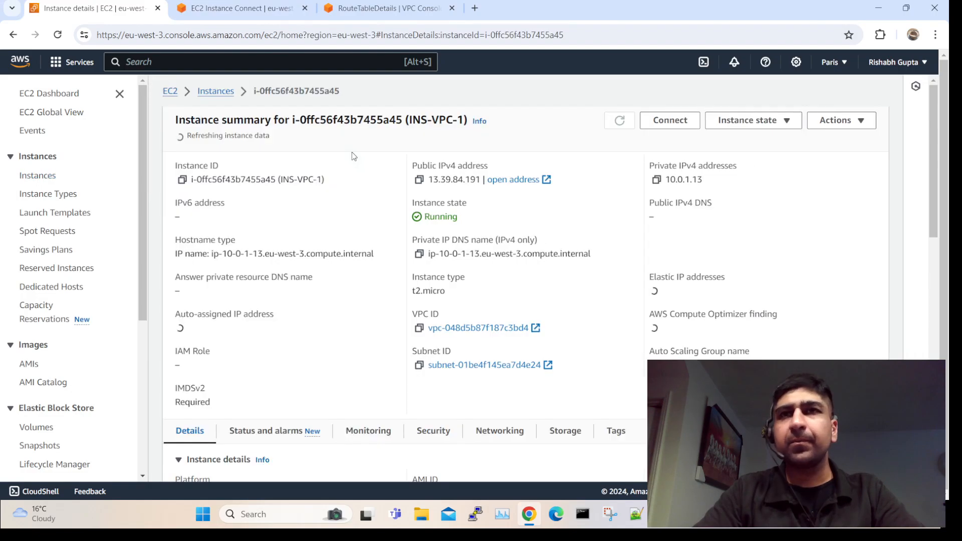
left_click(670, 120)
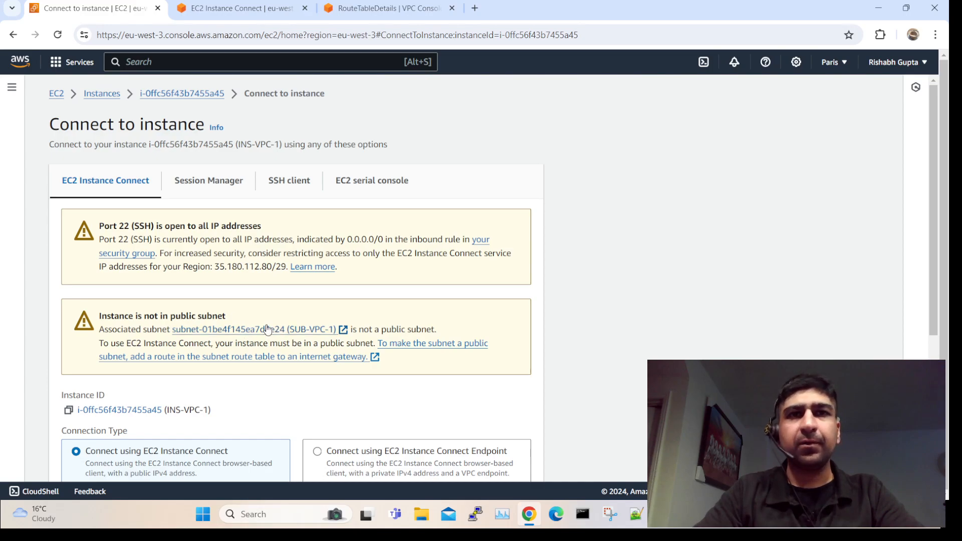
left_click(267, 329)
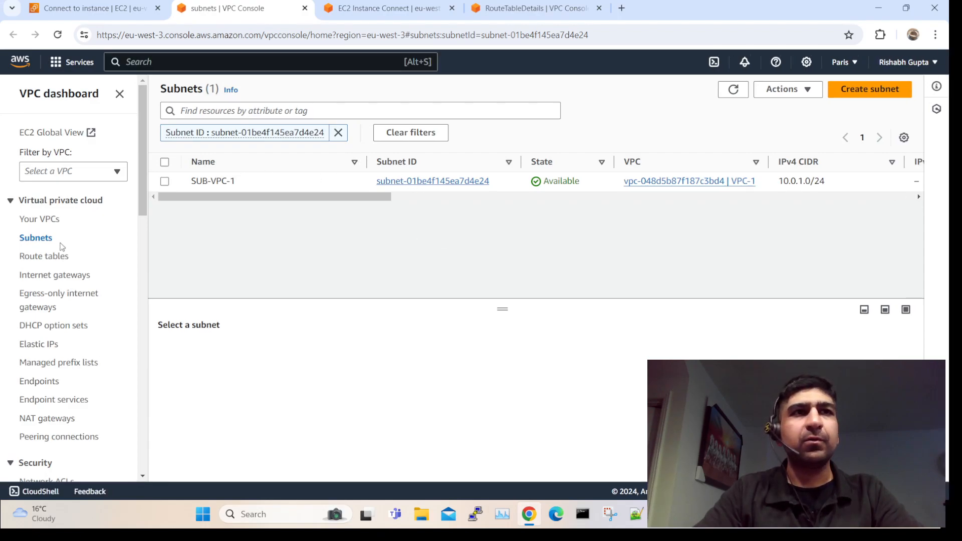
- Check the route tables list and the VPC-1 details and resource map to identify VPC-1's main route table
left_click(54, 257)
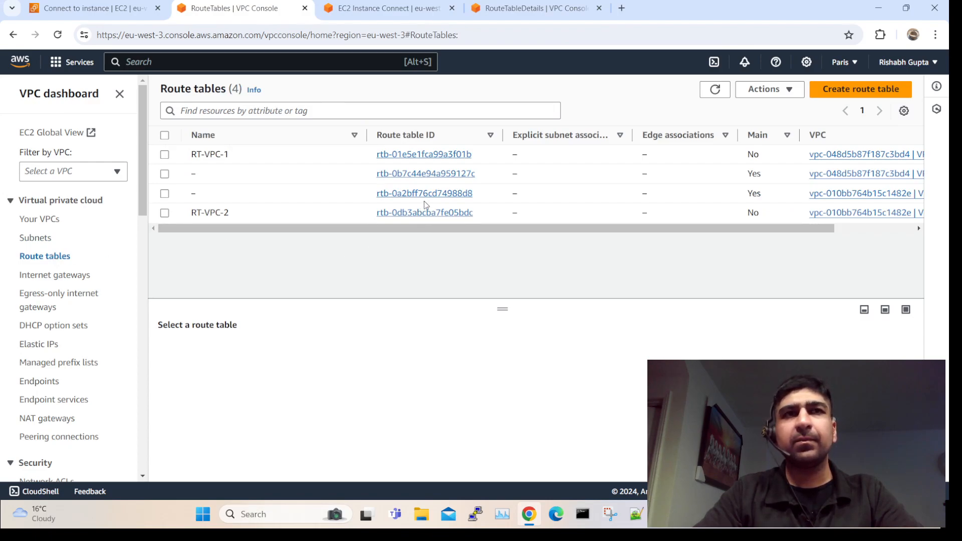
left_click(48, 220)
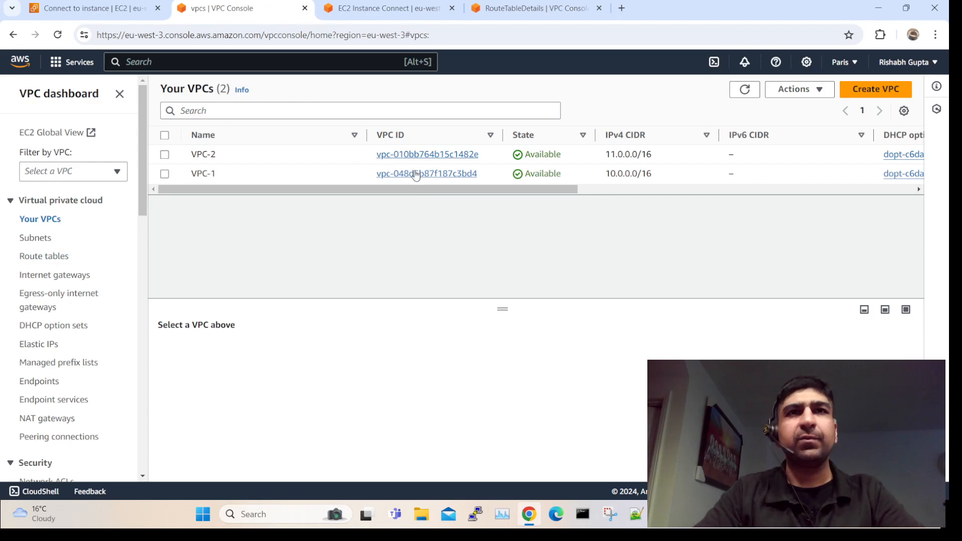
left_click(421, 176)
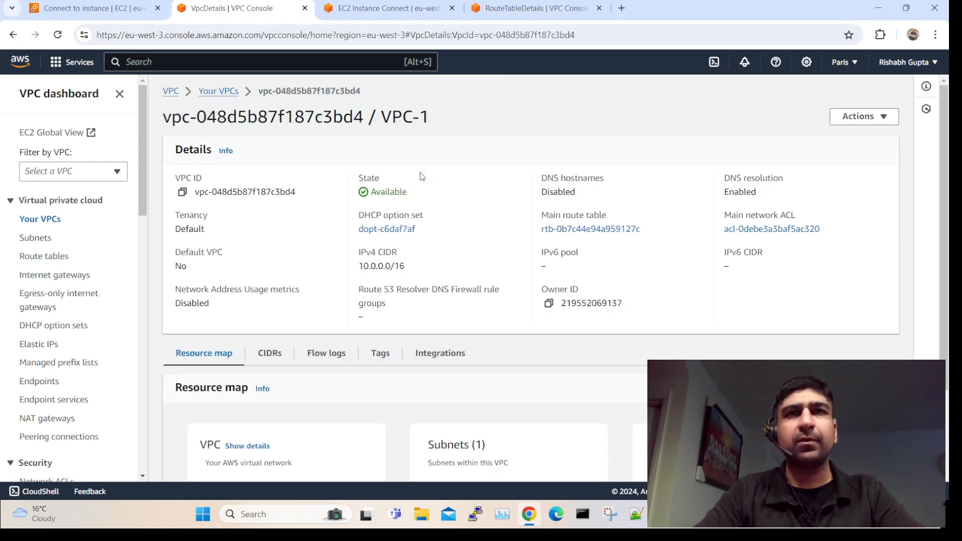
scroll(944, 278, "down", 2)
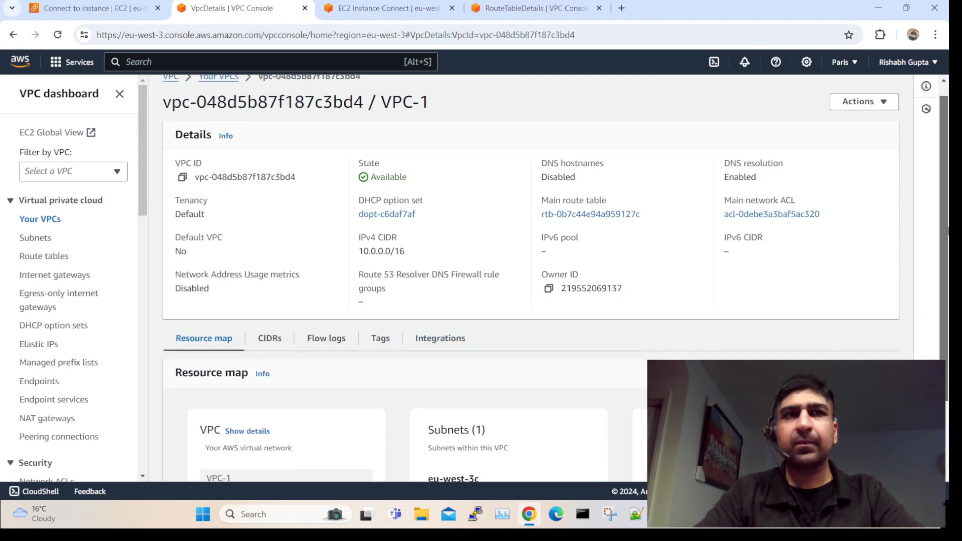
scroll(945, 301, "down", 1)
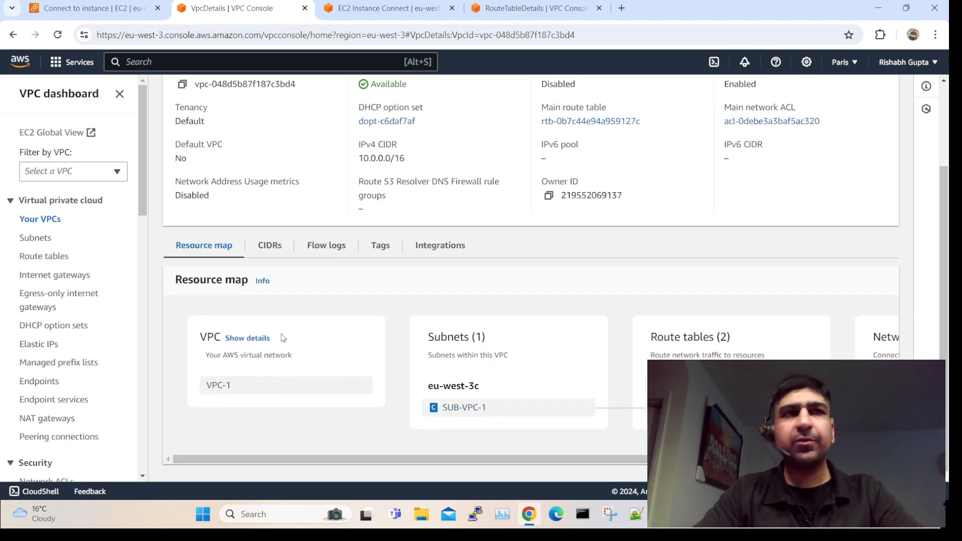
- Add and save a 0.0.0.0/0 route to internet gateway igw-0fe1891f8084452fd in VPC-1's main route table, and return to the INS-VPC-2 terminal
left_click(40, 257)
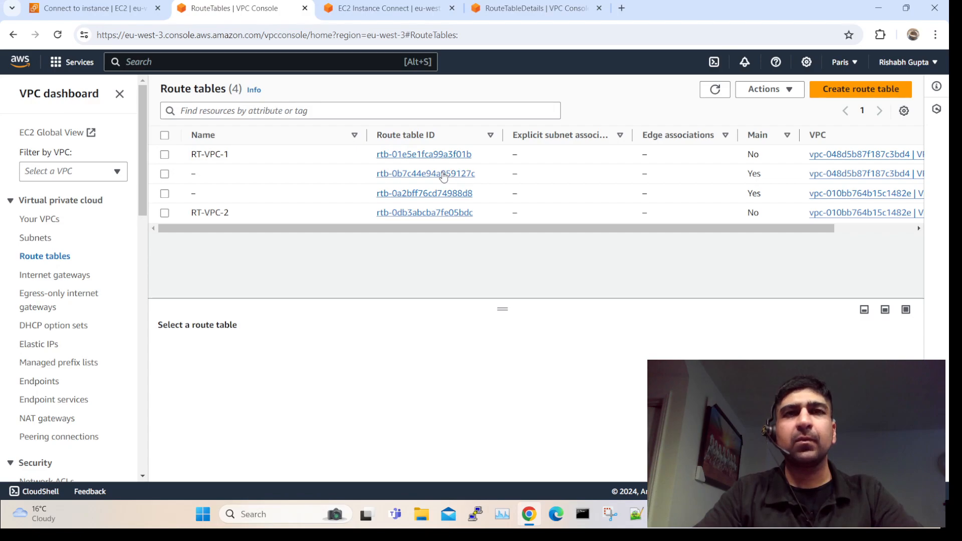
left_click(443, 174)
left_click(861, 315)
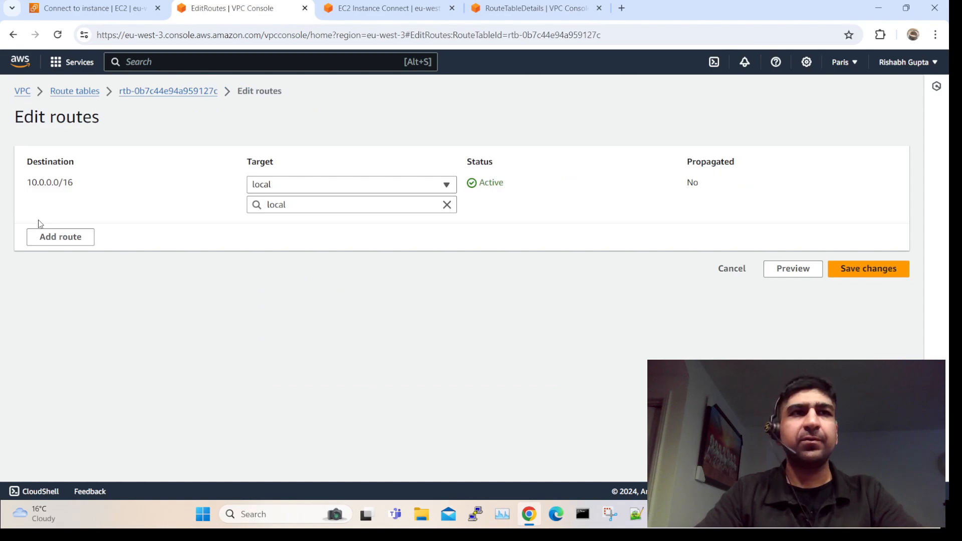
left_click(41, 236)
left_click(56, 233)
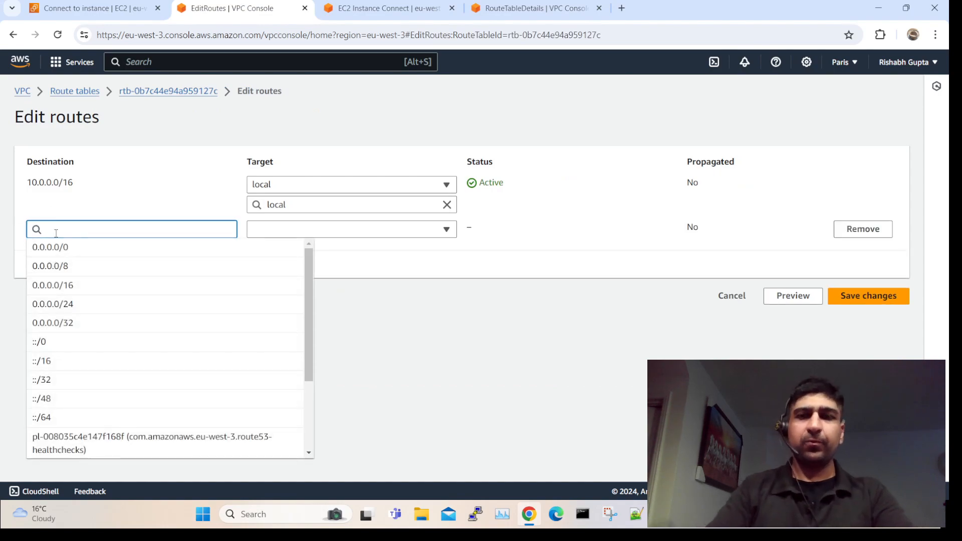
left_click(70, 248)
left_click(298, 228)
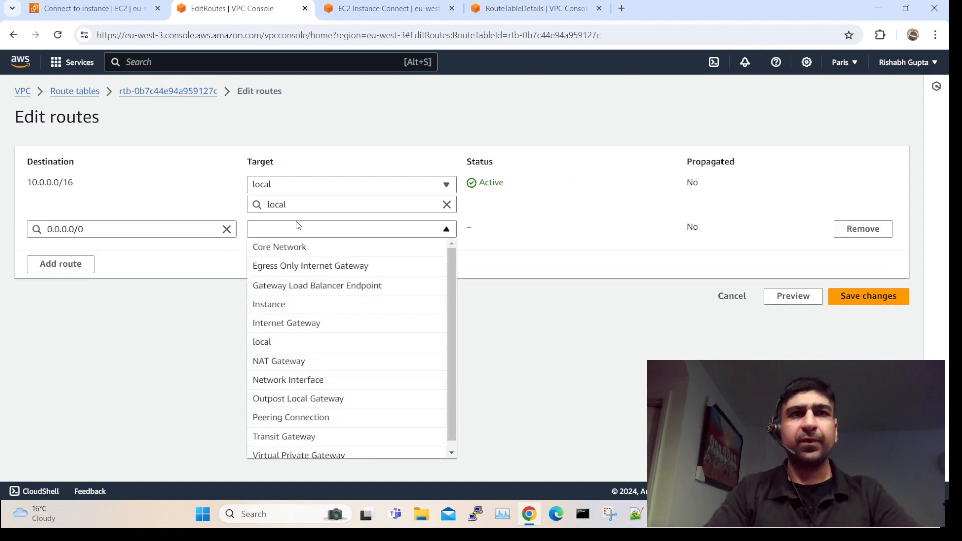
left_click(319, 324)
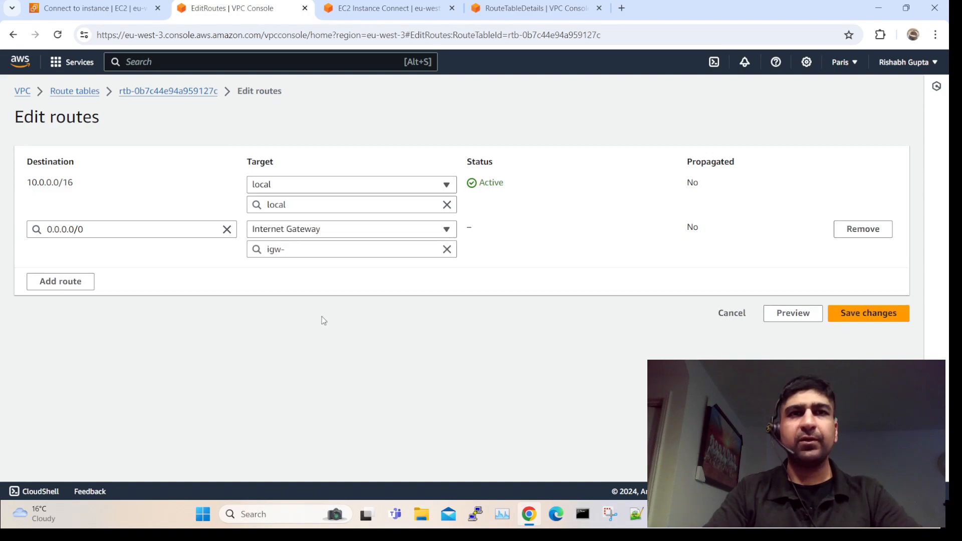
left_click(348, 245)
left_click(382, 285)
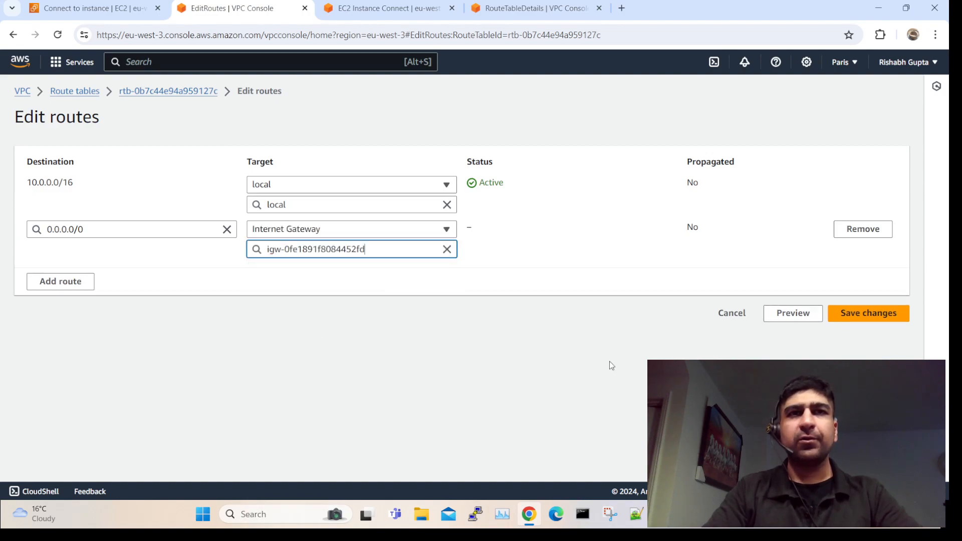
left_click(880, 317)
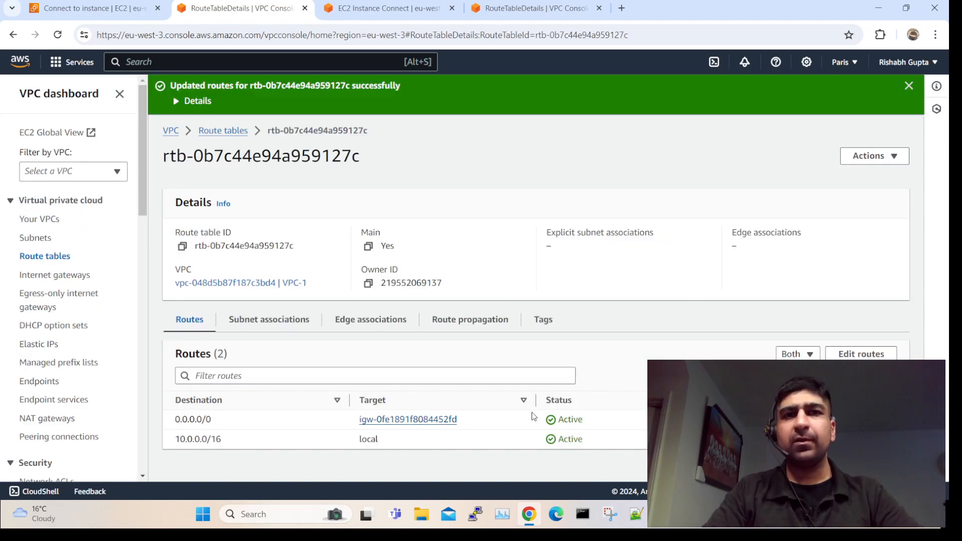
left_click(368, 4)
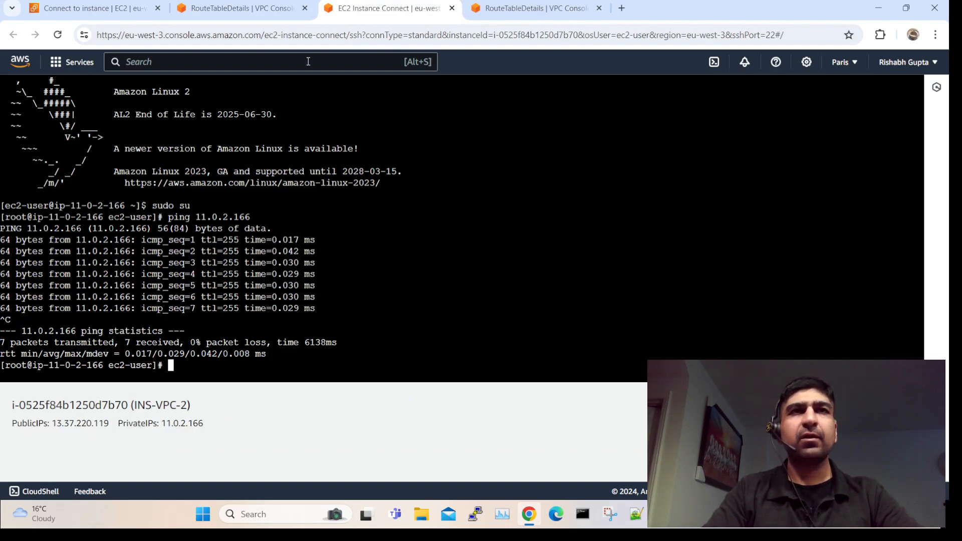
- Reload the connection options for INS-VPC-1 and connect to it with EC2 Instance Connect as ec2-user
left_click(106, 3)
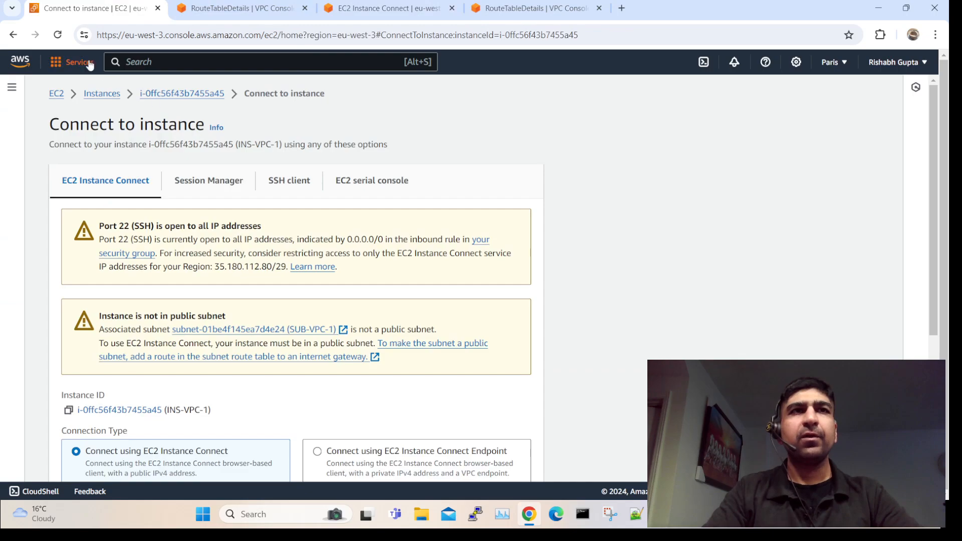
left_click(57, 35)
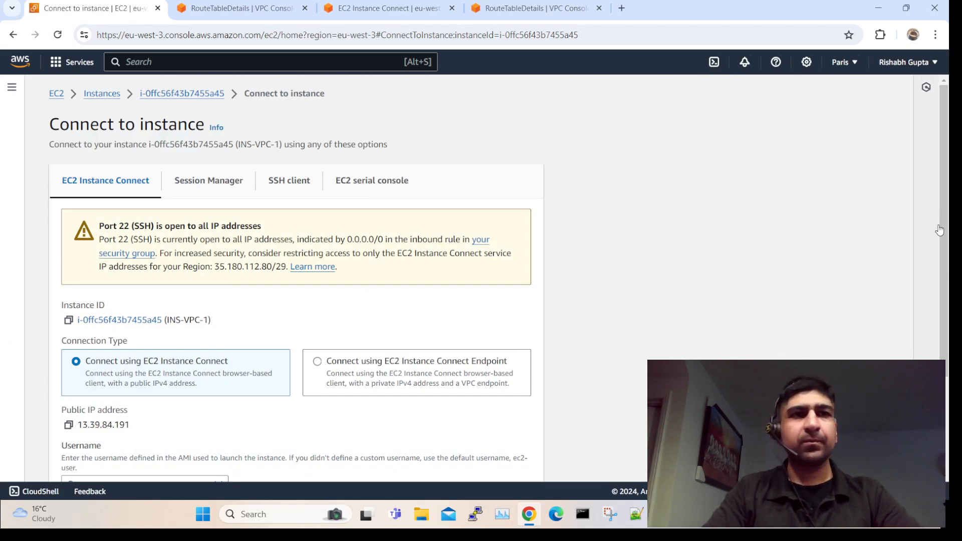
scroll(939, 257, "down", 3)
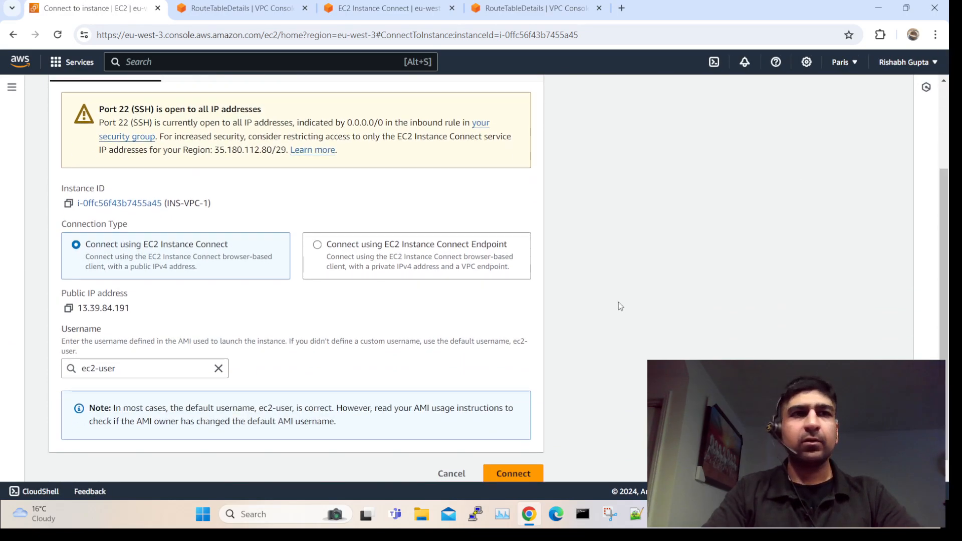
left_click(507, 472)
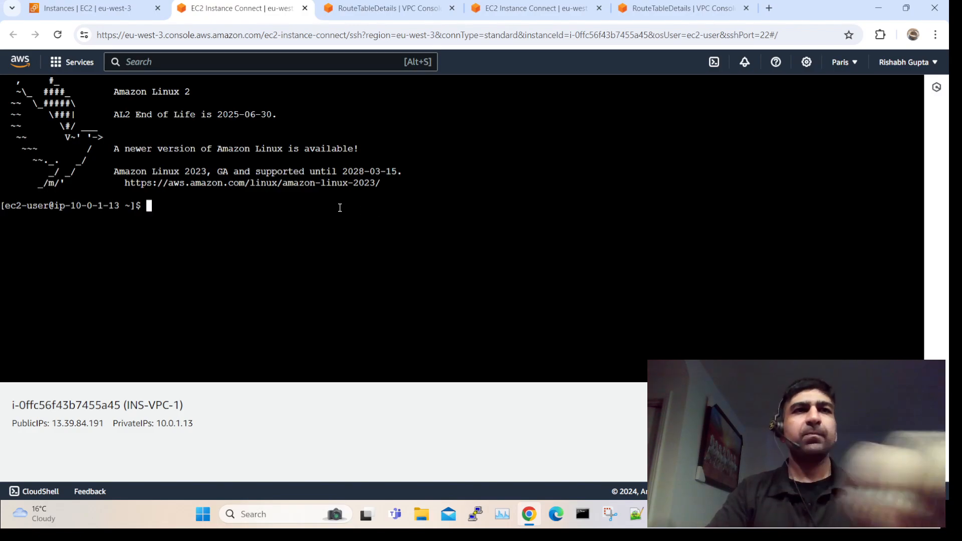
- Switch to the root user in the INS-VPC-1 terminal, ping 11.0.2.166 and stop the ping
type("sudo su")
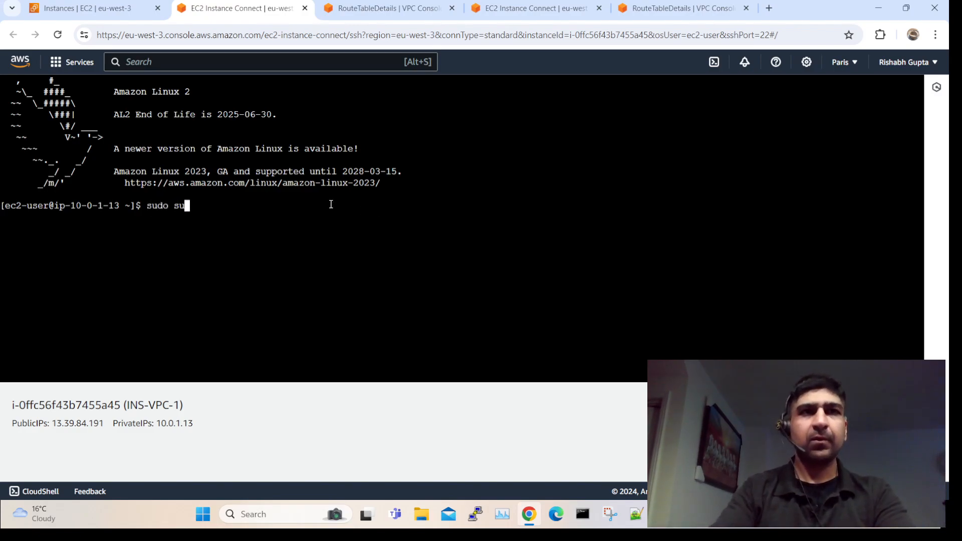
key("Return")
type("ping")
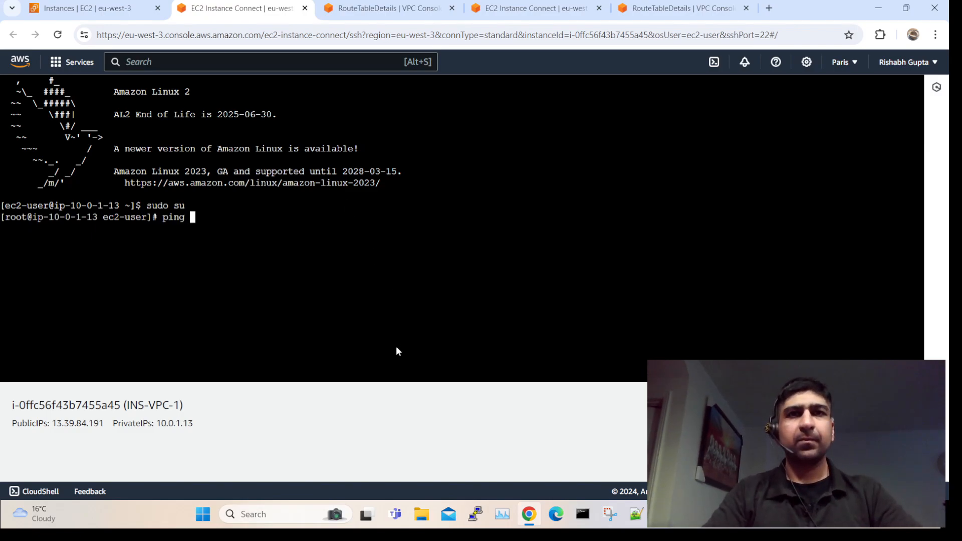
type("11.0.2.166")
key("Return")
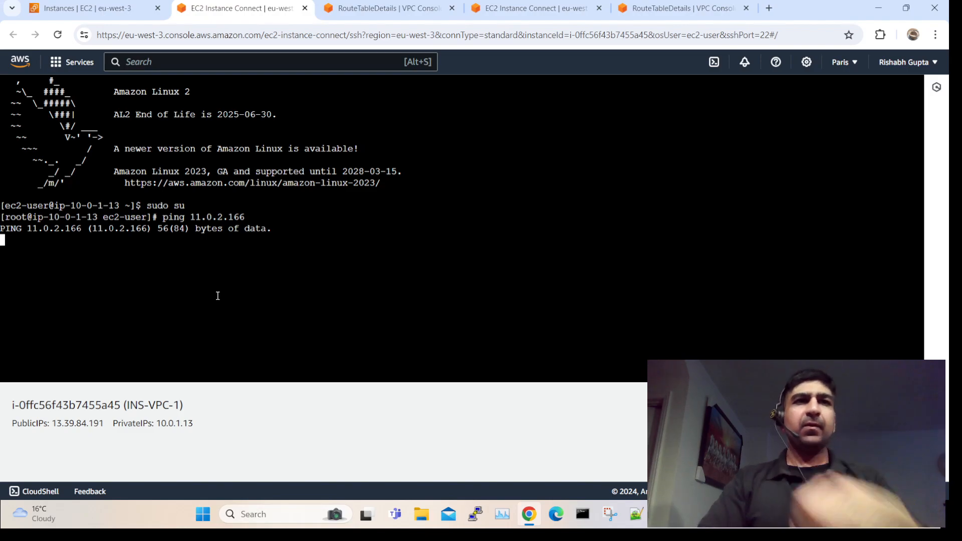
key("ctrl+c")
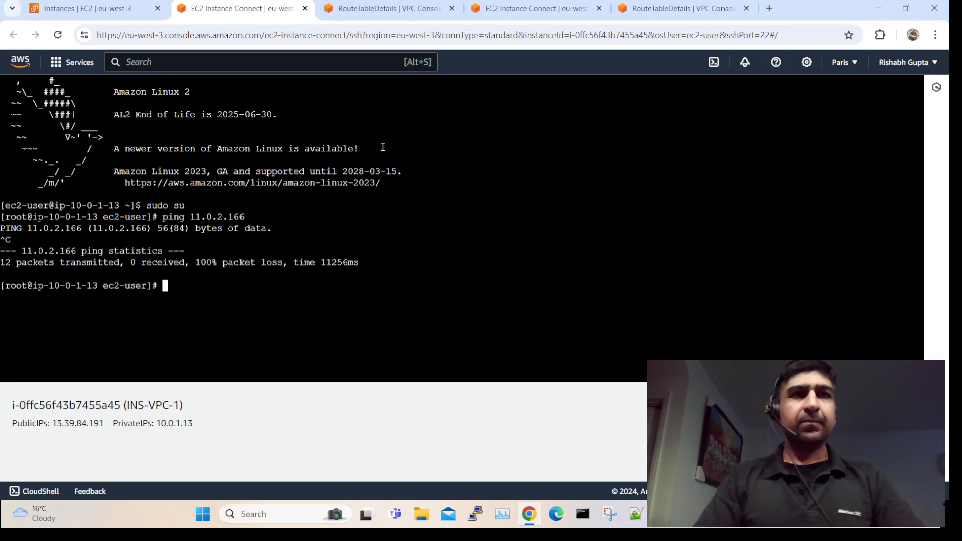
- Open the instance details of INS-VPC-1, return to its terminal, and test internet access with a short ping to 8.8.8.8
left_click(149, 2)
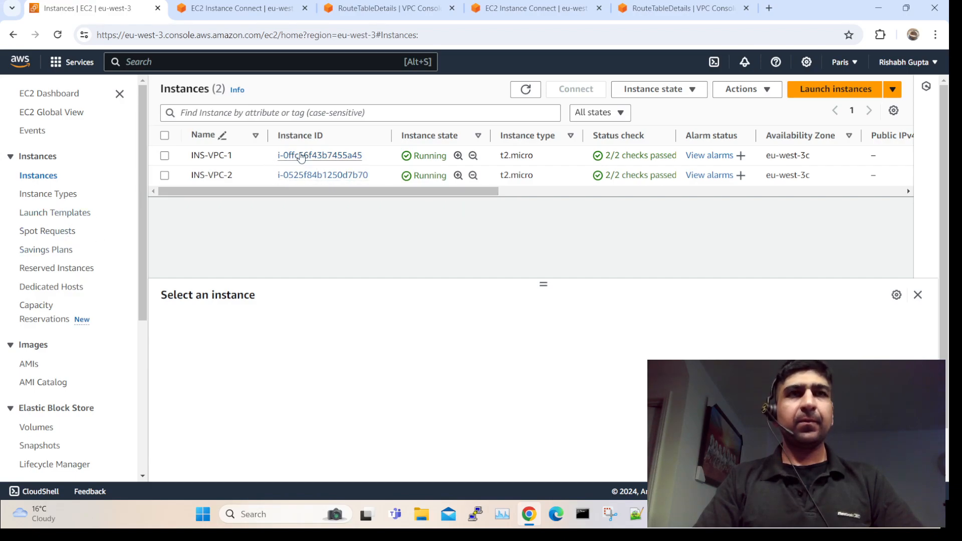
left_click(301, 155)
left_click(207, 3)
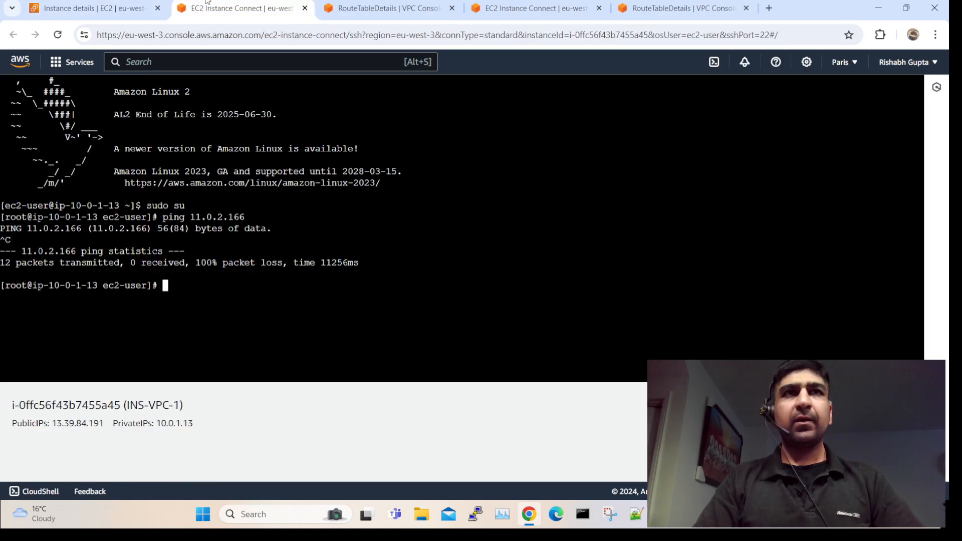
type("ping ")
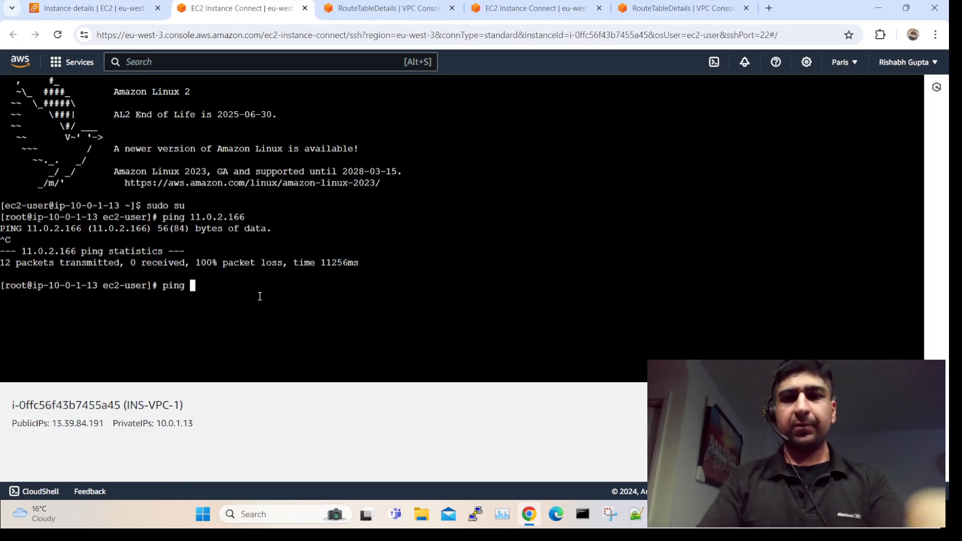
type("8.8.8.8")
key("Return")
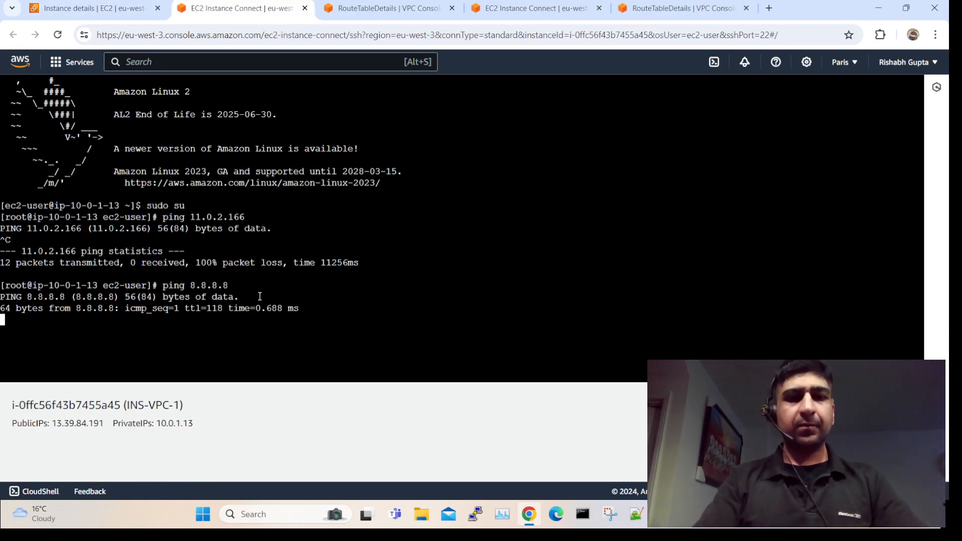
key("ctrl+c")
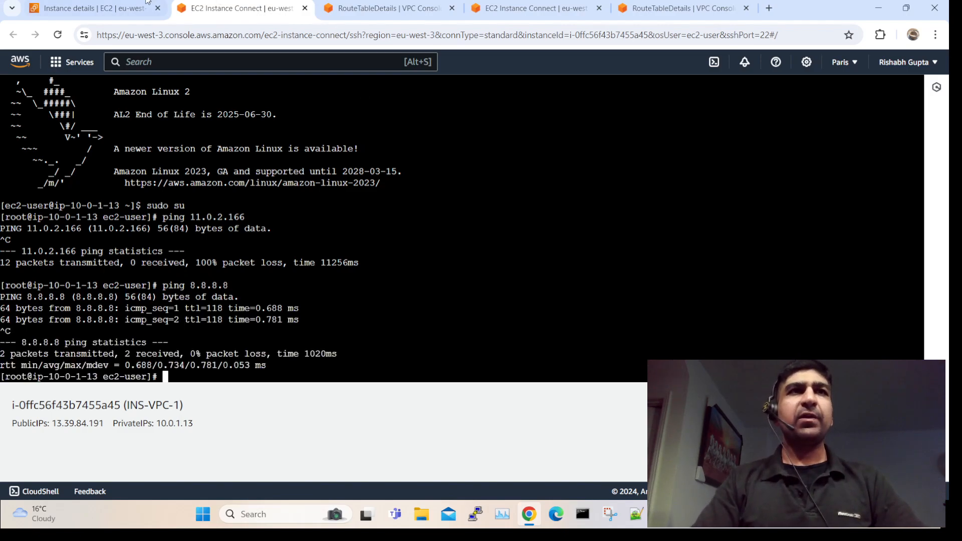
- Go to the route tables in the VPC console and open the routes of VPC-1's main route table for editing
left_click(125, 7)
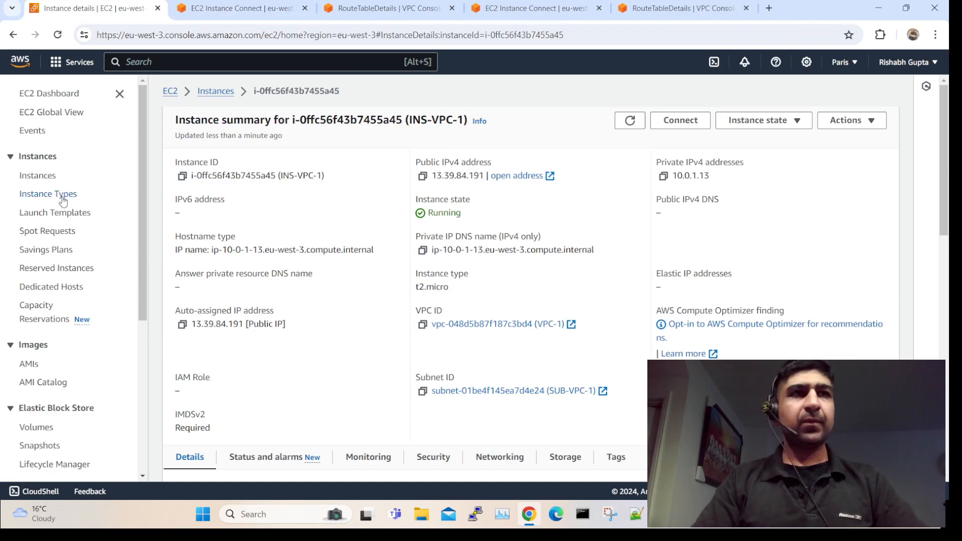
left_click(160, 61)
type("vpc")
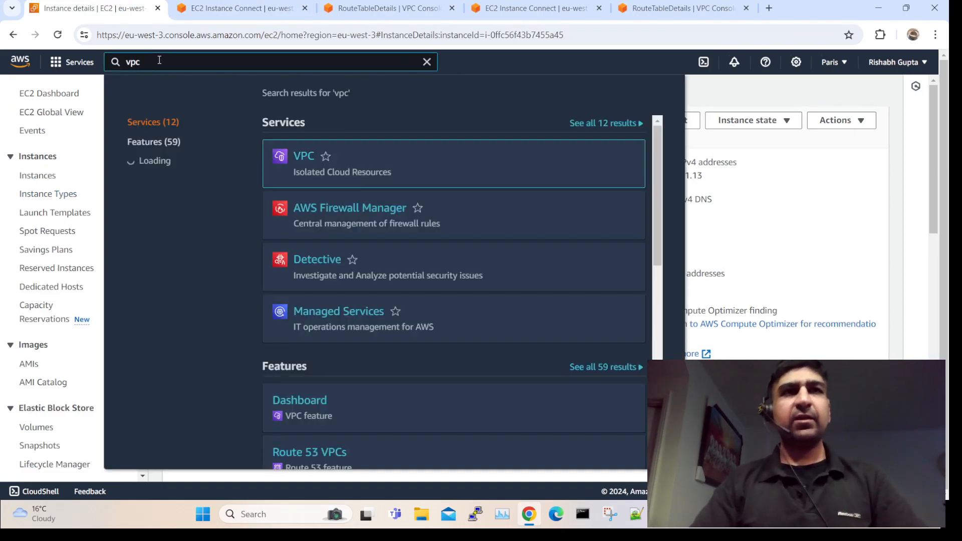
left_click(299, 156)
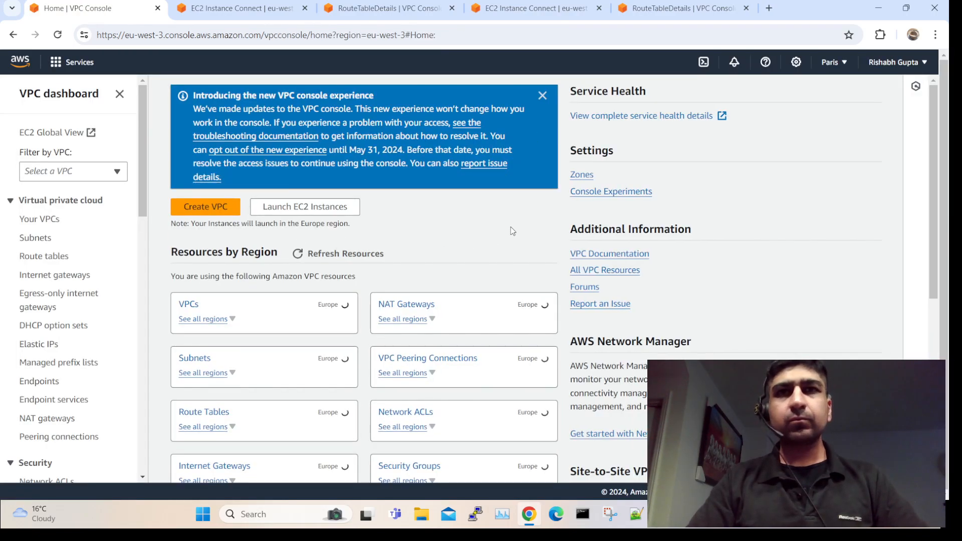
left_click(50, 257)
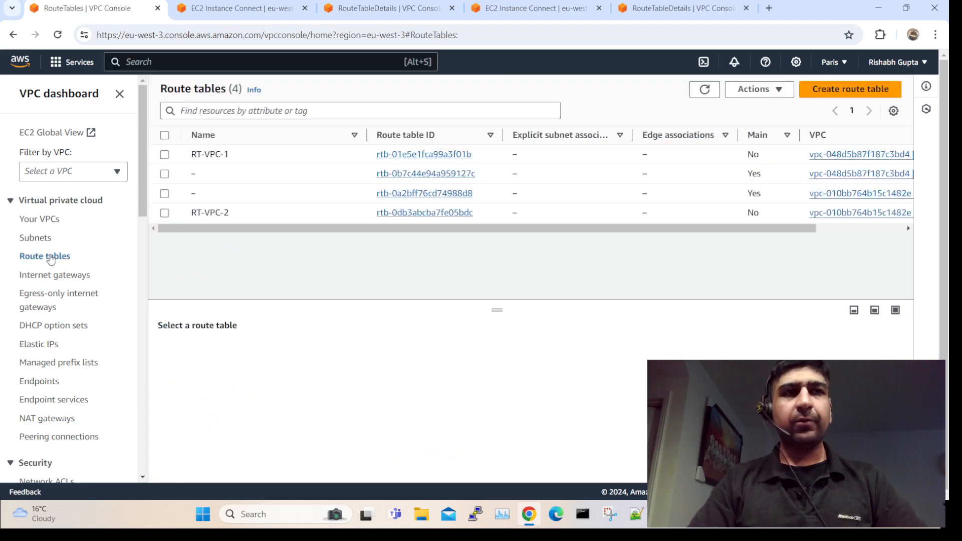
left_click(415, 169)
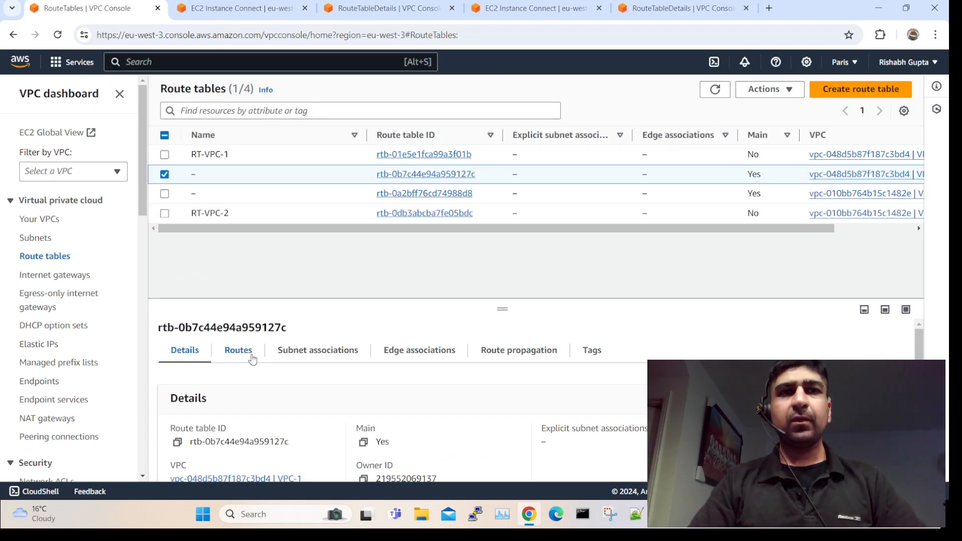
left_click(244, 353)
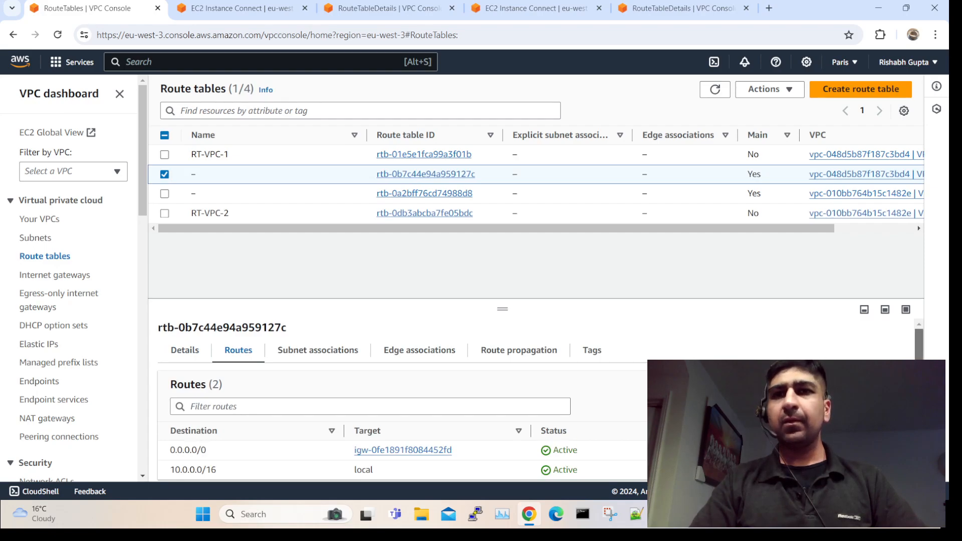
scroll(539, 415, "down", 1)
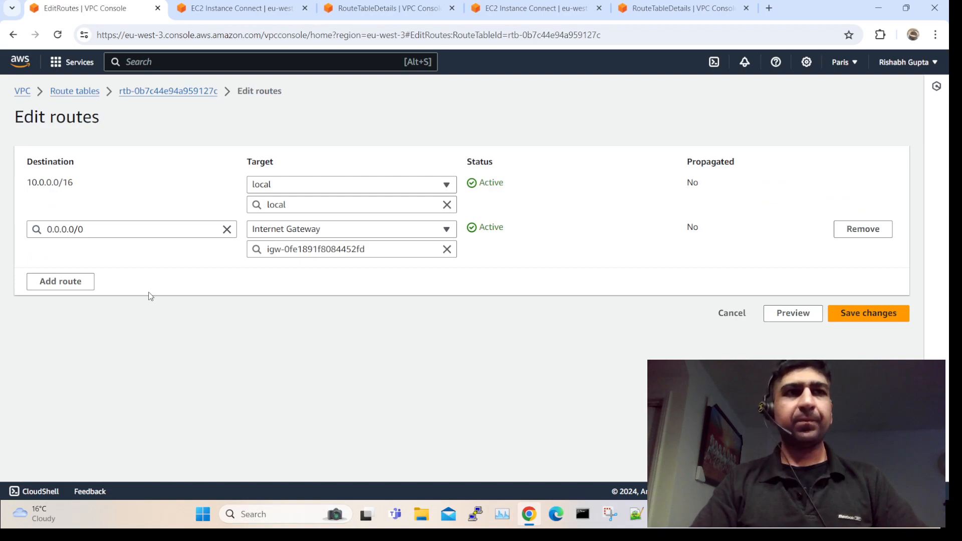
- Add an 11.0.0.0/16 route to transit gateway tgw-08fb56ca78ce01f4b in VPC-1's main route table and save it
left_click(73, 282)
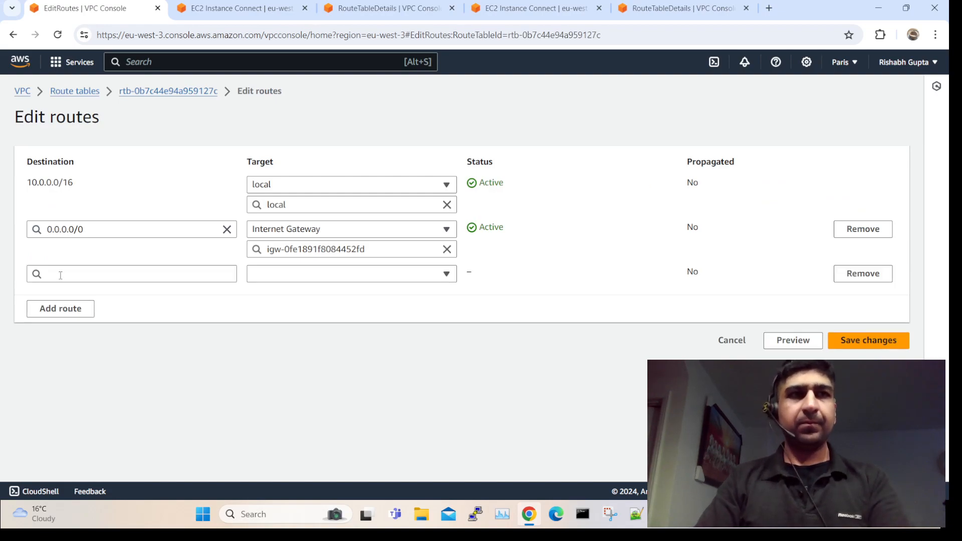
left_click(60, 275)
type("11.0.0.0/16")
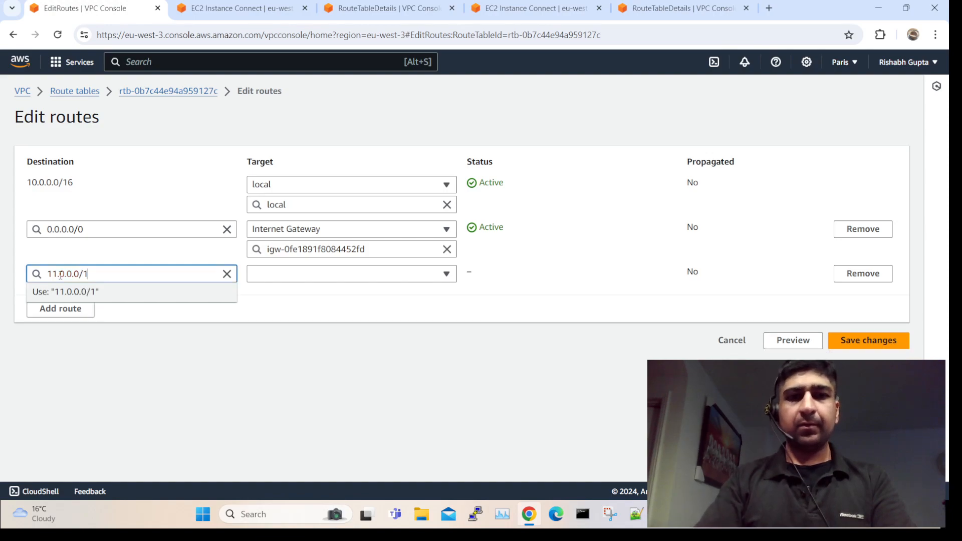
left_click(294, 273)
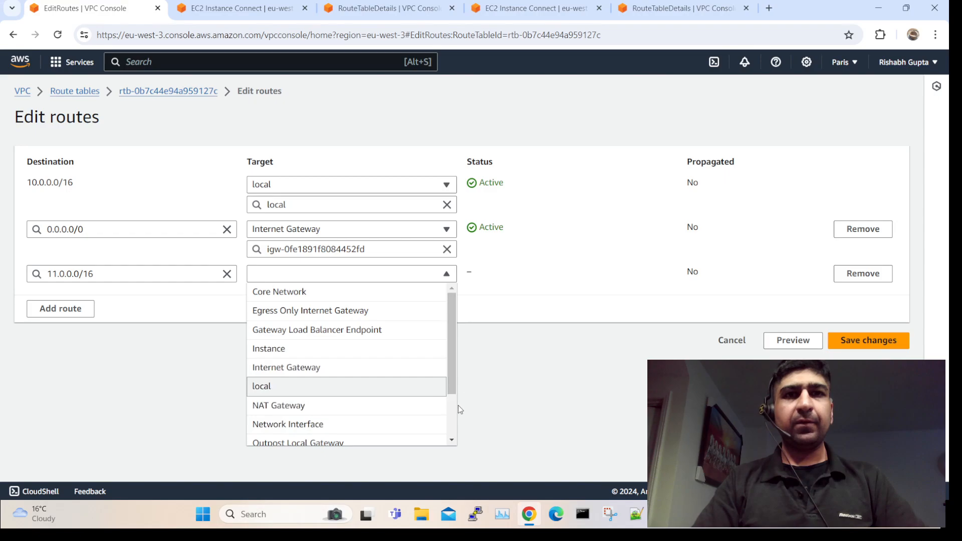
scroll(346, 391, "down", 3)
left_click(343, 414)
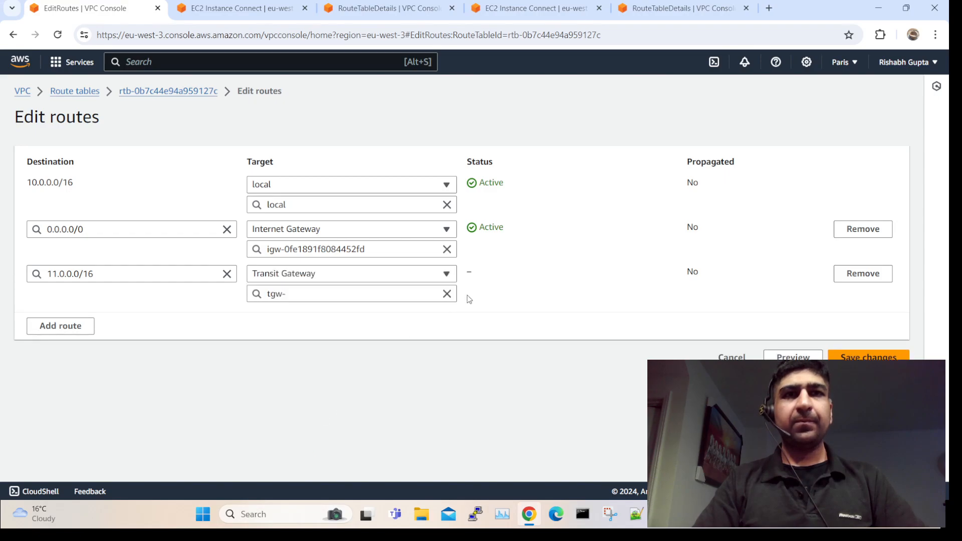
left_click(353, 296)
left_click(373, 332)
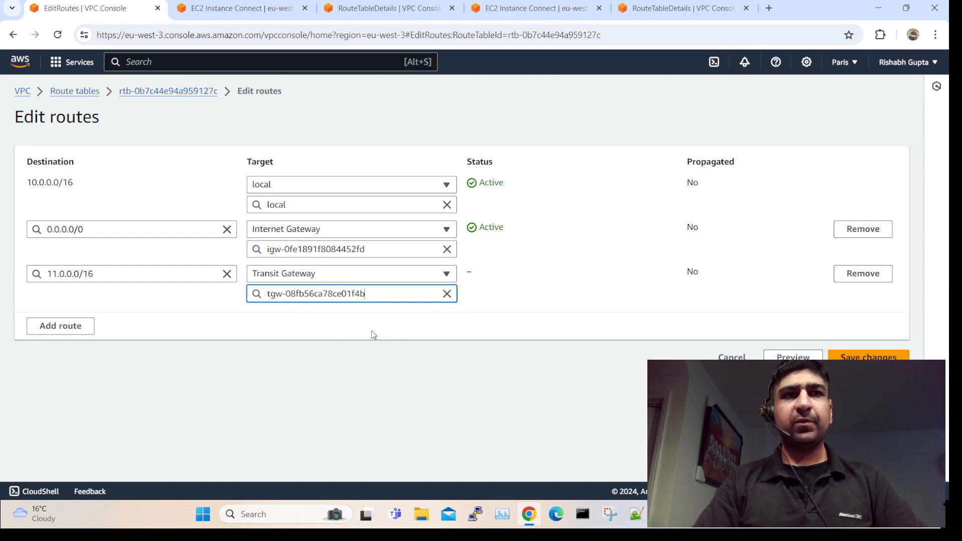
left_click(872, 355)
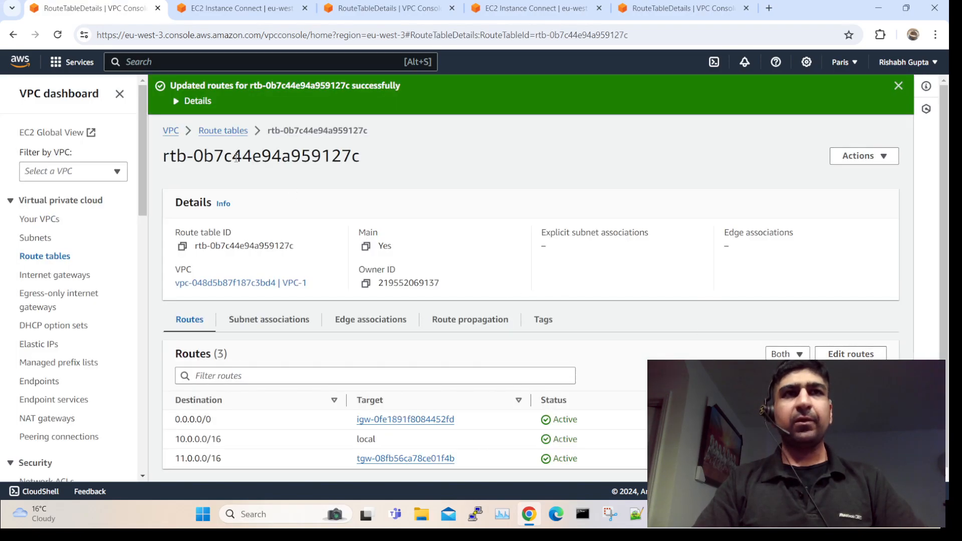
- Open the routes of VPC-2's main route table, rtb-0a2bff76cd74988d8, for editing and add a route with destination 10.0.0.0/16
left_click(221, 134)
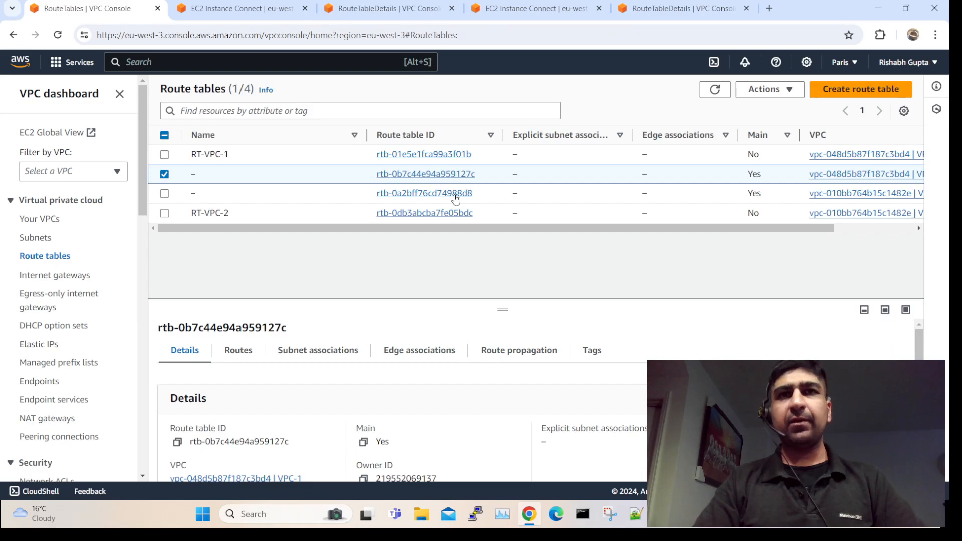
left_click(456, 199)
left_click(867, 317)
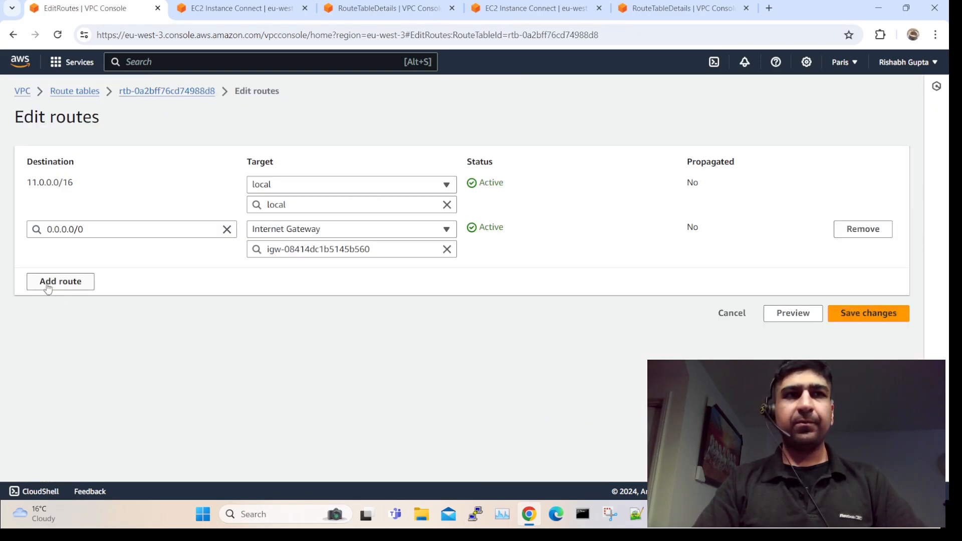
left_click(47, 283)
left_click(59, 270)
type("10.0.0.0")
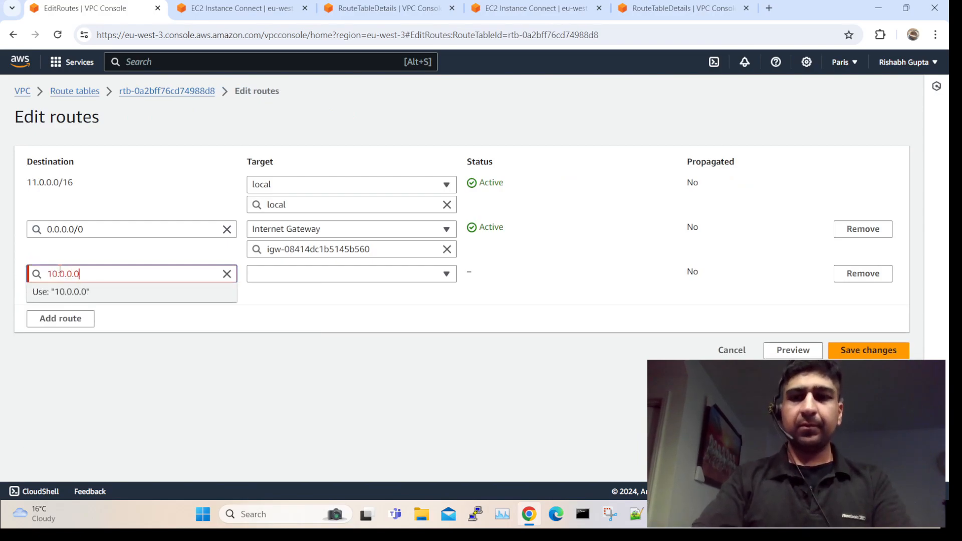
type("/16")
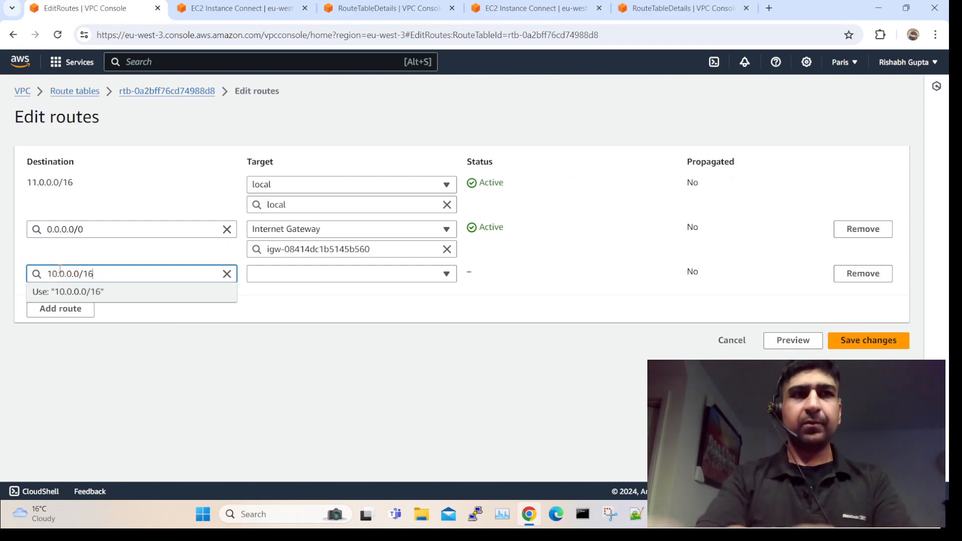
- Set the 10.0.0.0/16 route's target to transit gateway tgw-08fb56ca78ce01f4b (TRG-VPC-2) and save the routes
left_click(278, 274)
left_click_drag(450, 393, 456, 437)
left_click(292, 414)
left_click(315, 291)
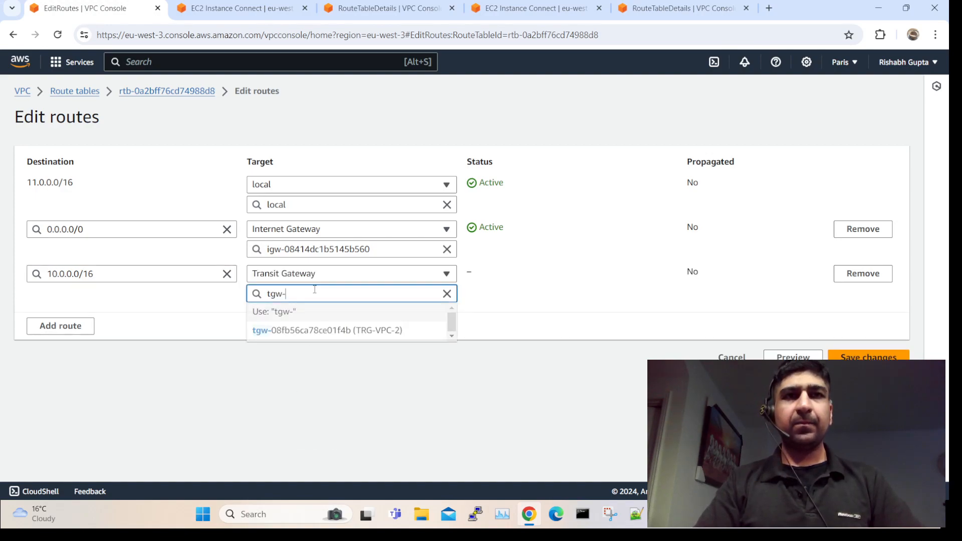
left_click(337, 330)
left_click(868, 355)
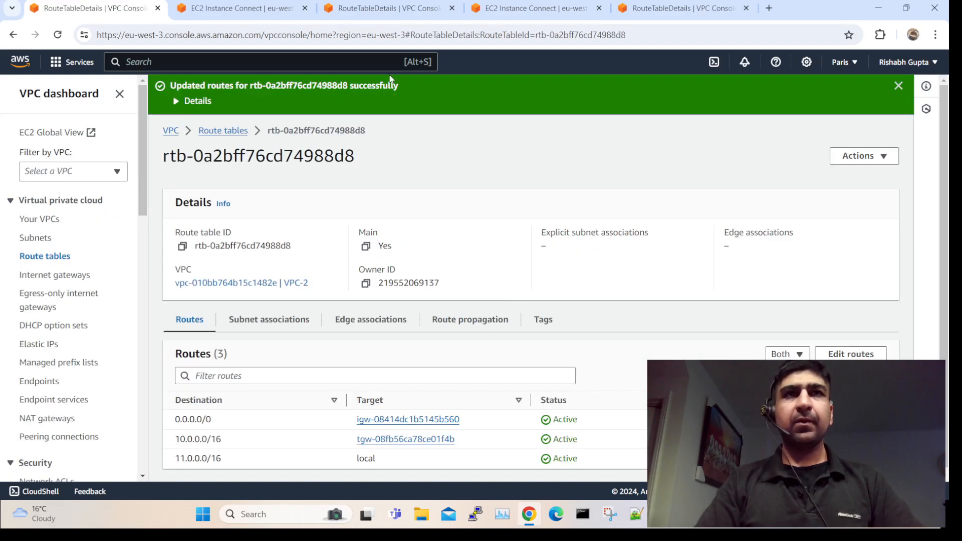
- Return to the INS-VPC-1 terminal and rerun the ping to 11.0.2.166 to test the transit gateway connection
left_click(371, 5)
left_click(274, 2)
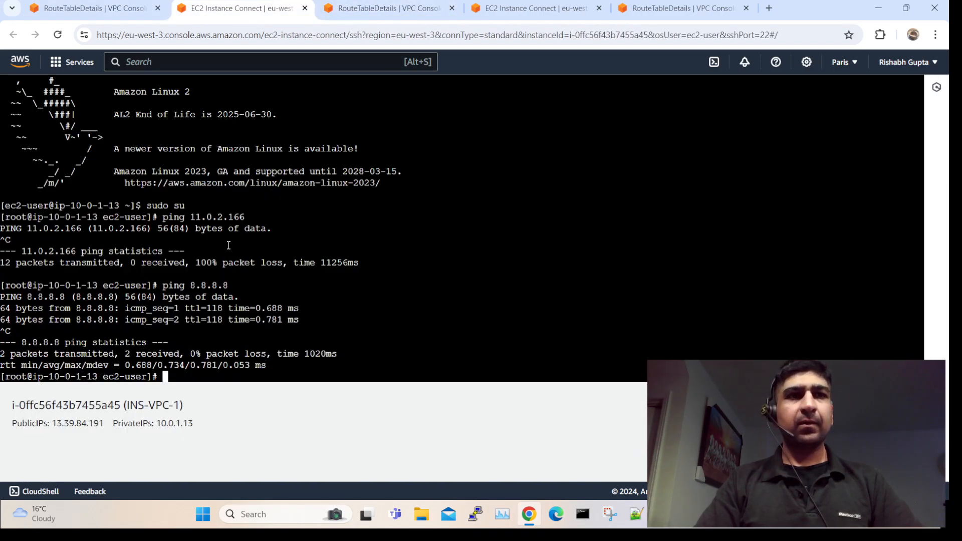
key("Up")
key("Up")
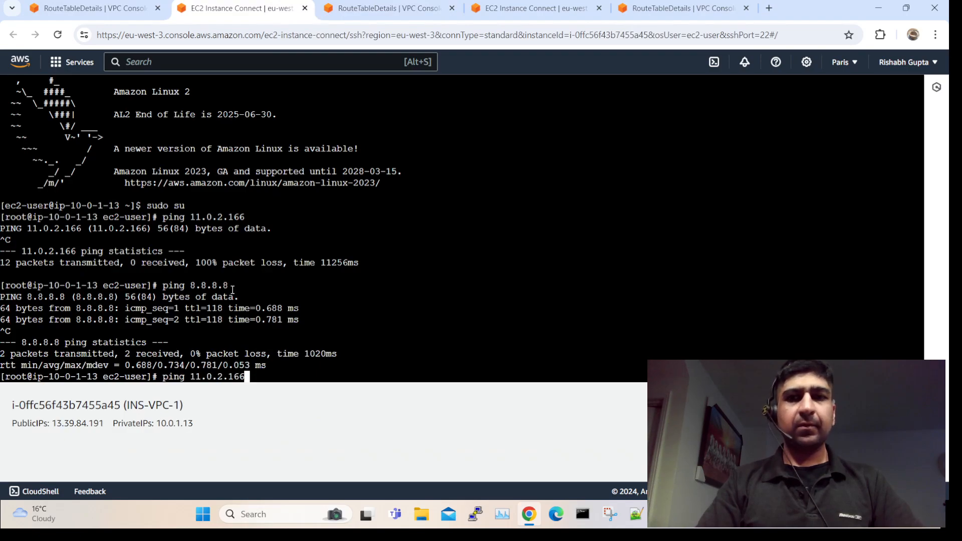
key("Return")
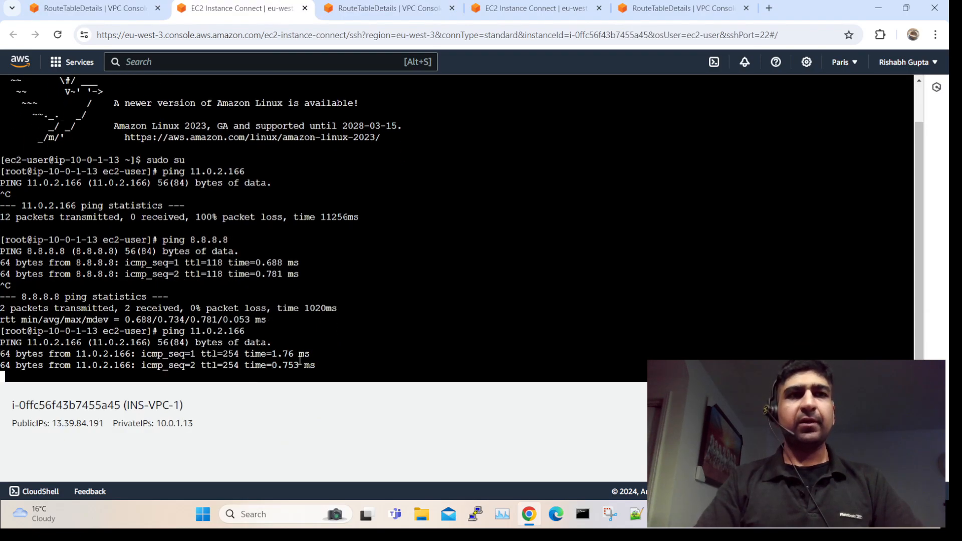
- Switch to the INS-VPC-2 terminal, rerun the ping to 11.0.2.166 and interrupt it
left_click(526, 4)
key("Up")
key("Return")
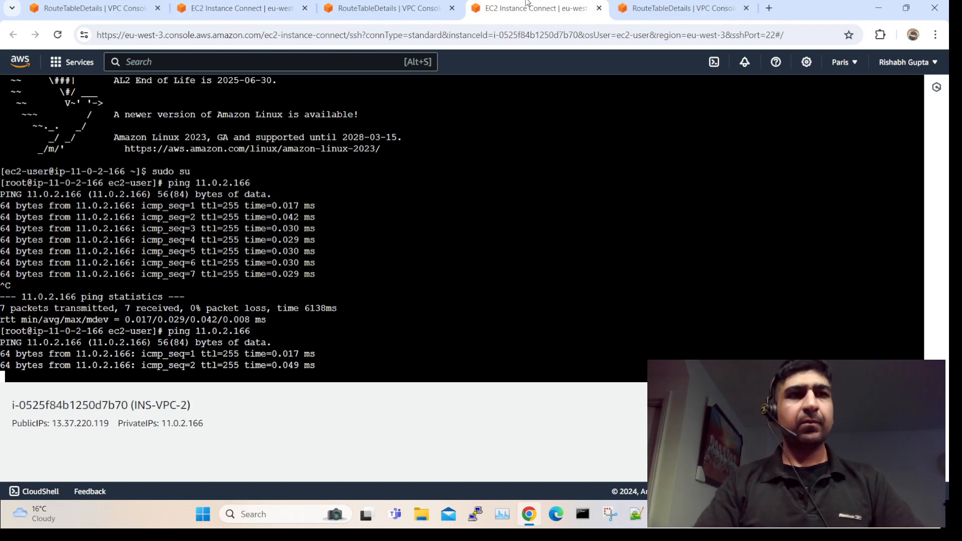
key("ctrl+c")
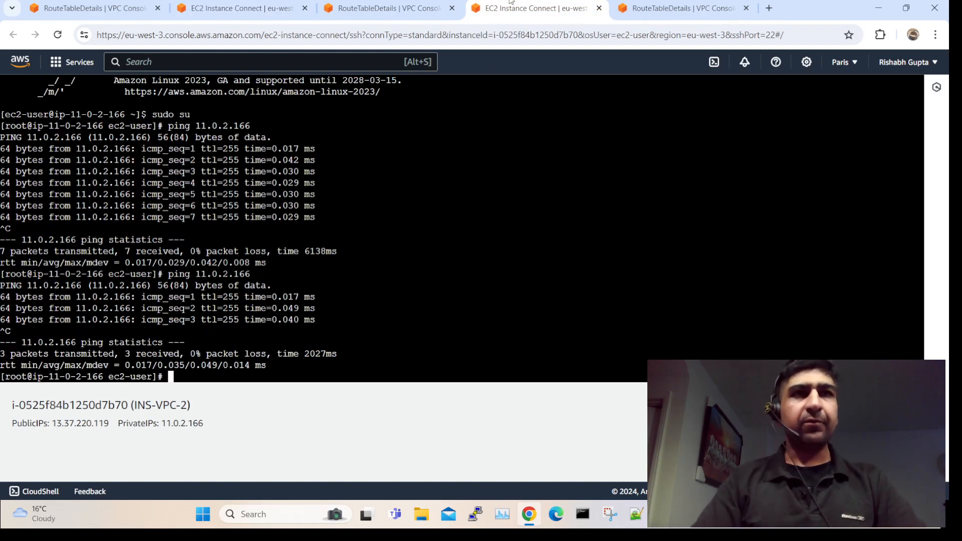
- Look up INS-VPC-1's private IP, ping 10.0.1.13 from the INS-VPC-2 terminal, and stop the ping after a few replies
left_click(240, 8)
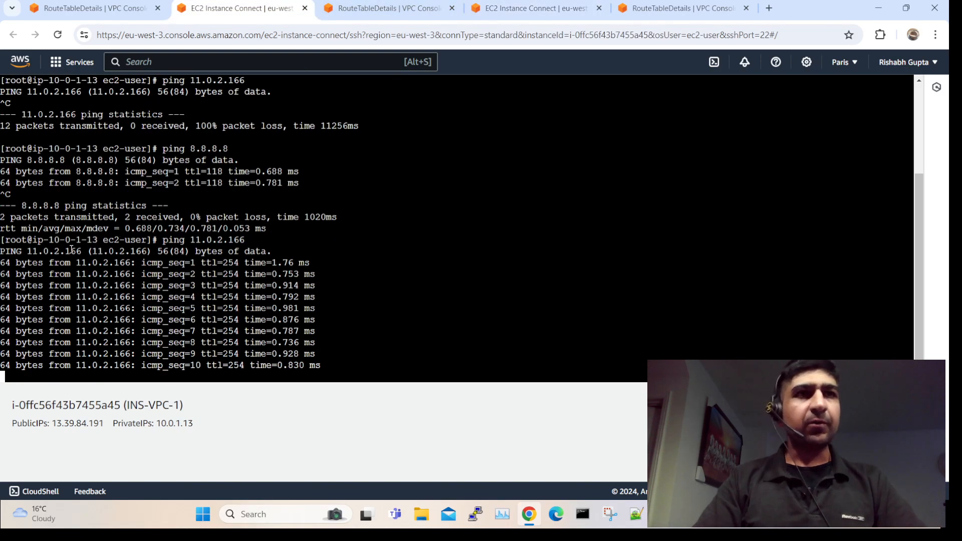
left_click(498, 7)
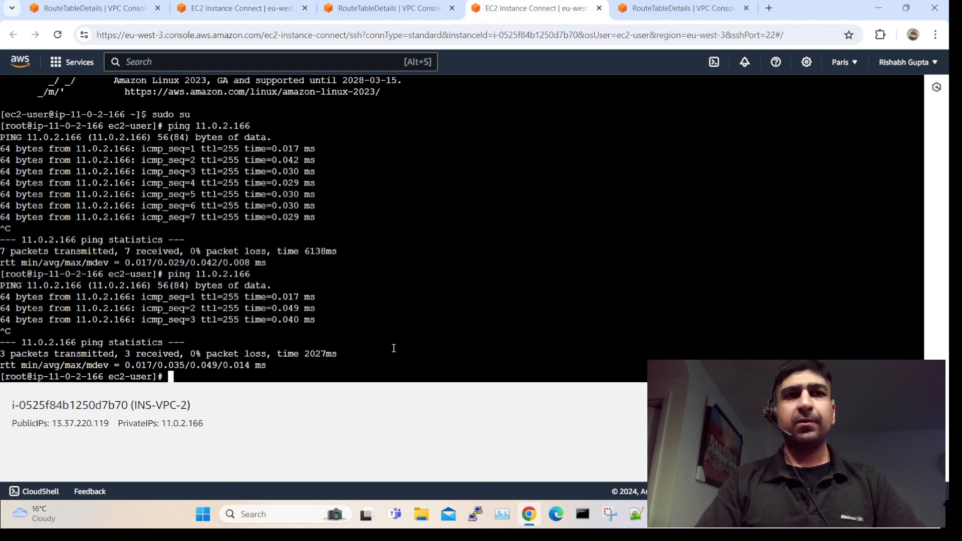
key("Up")
key("BackSpace")
key("BackSpace")
key("BackSpace")
key("BackSpace")
key("BackSpace")
key("BackSpace")
key("BackSpace")
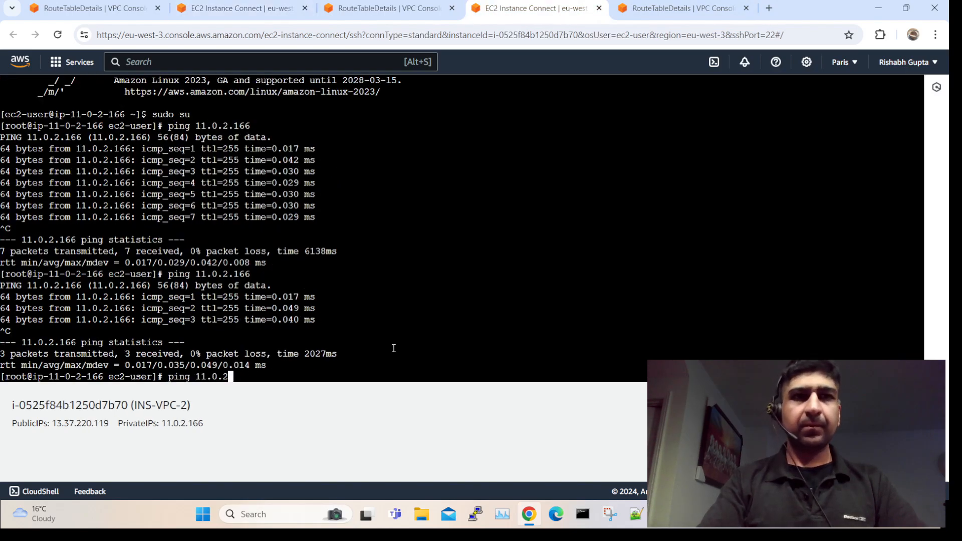
key("BackSpace")
key("BackSpace")
key("BackSpace")
type("10.0.1.13")
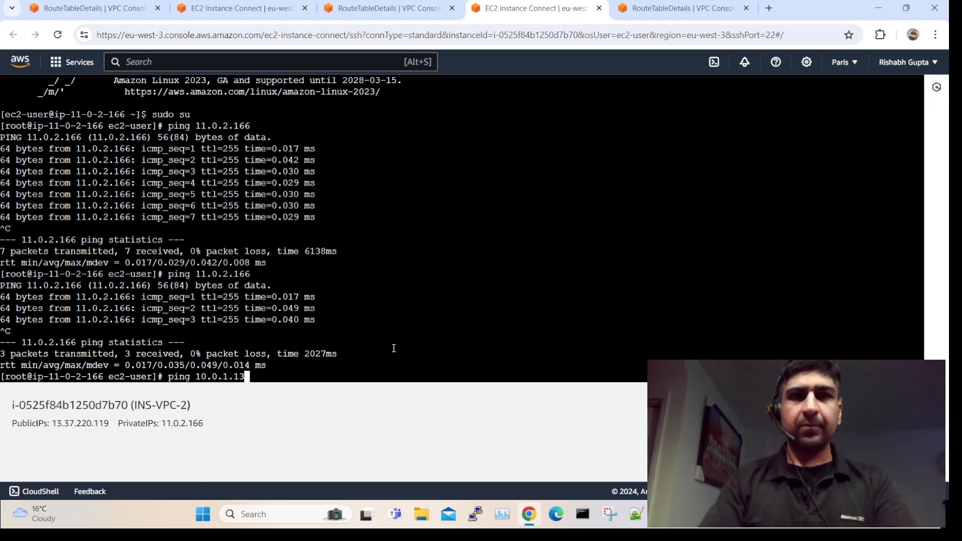
key("Return")
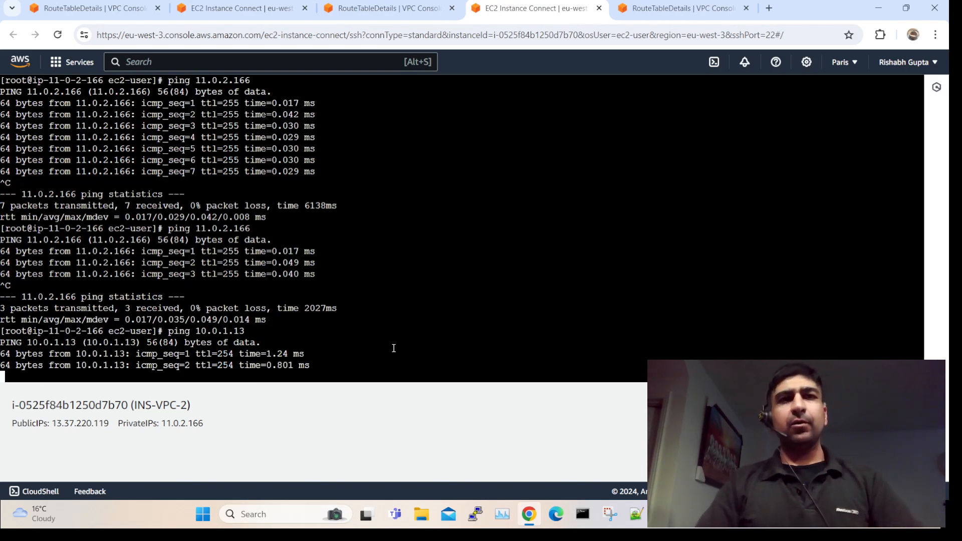
key("ctrl+c")
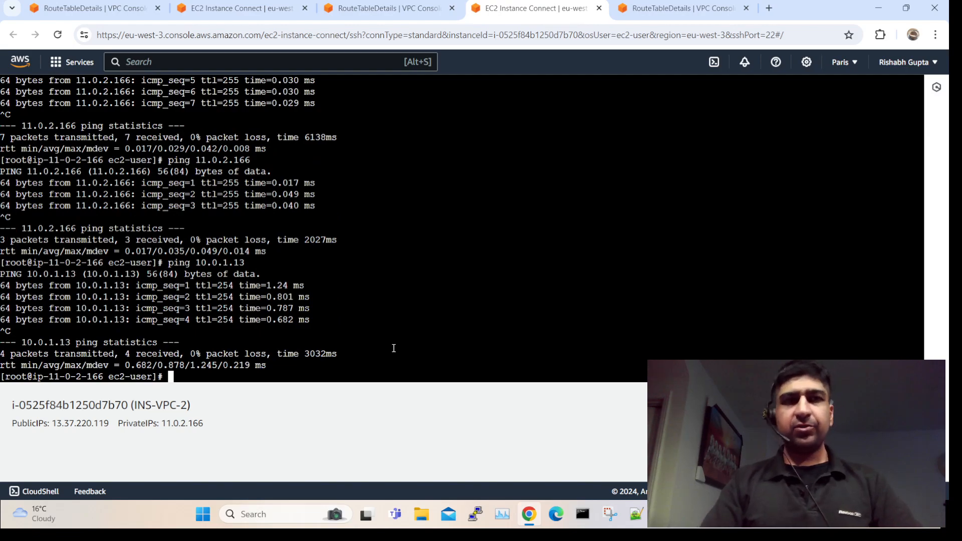
- Turn the previous ping command into curl 10.0.1.13 and run it from INS-VPC-2 to test HTTP access to INS-VPC-1
key("Up")
key("Left")
key("Left")
key("Left")
key("Left")
key("Left")
key("Left")
key("Left")
key("Left")
key("Left")
key("Left")
key("Left")
key("Left")
key("Left")
key("Right")
key("Right")
key("Right")
key("Right")
key("BackSpace")
key("BackSpace")
key("BackSpace")
key("BackSpace")
key("BackSpace")
type("curl")
key("Return")
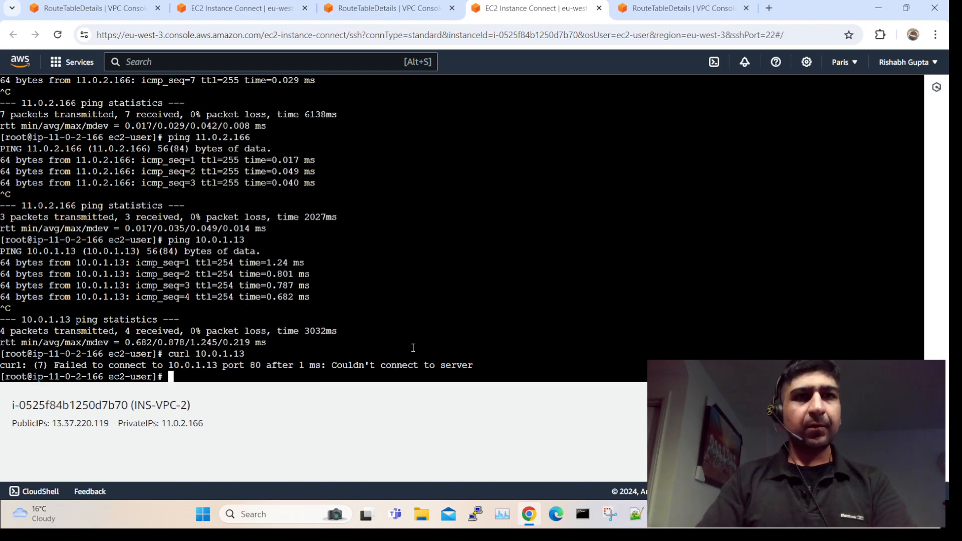